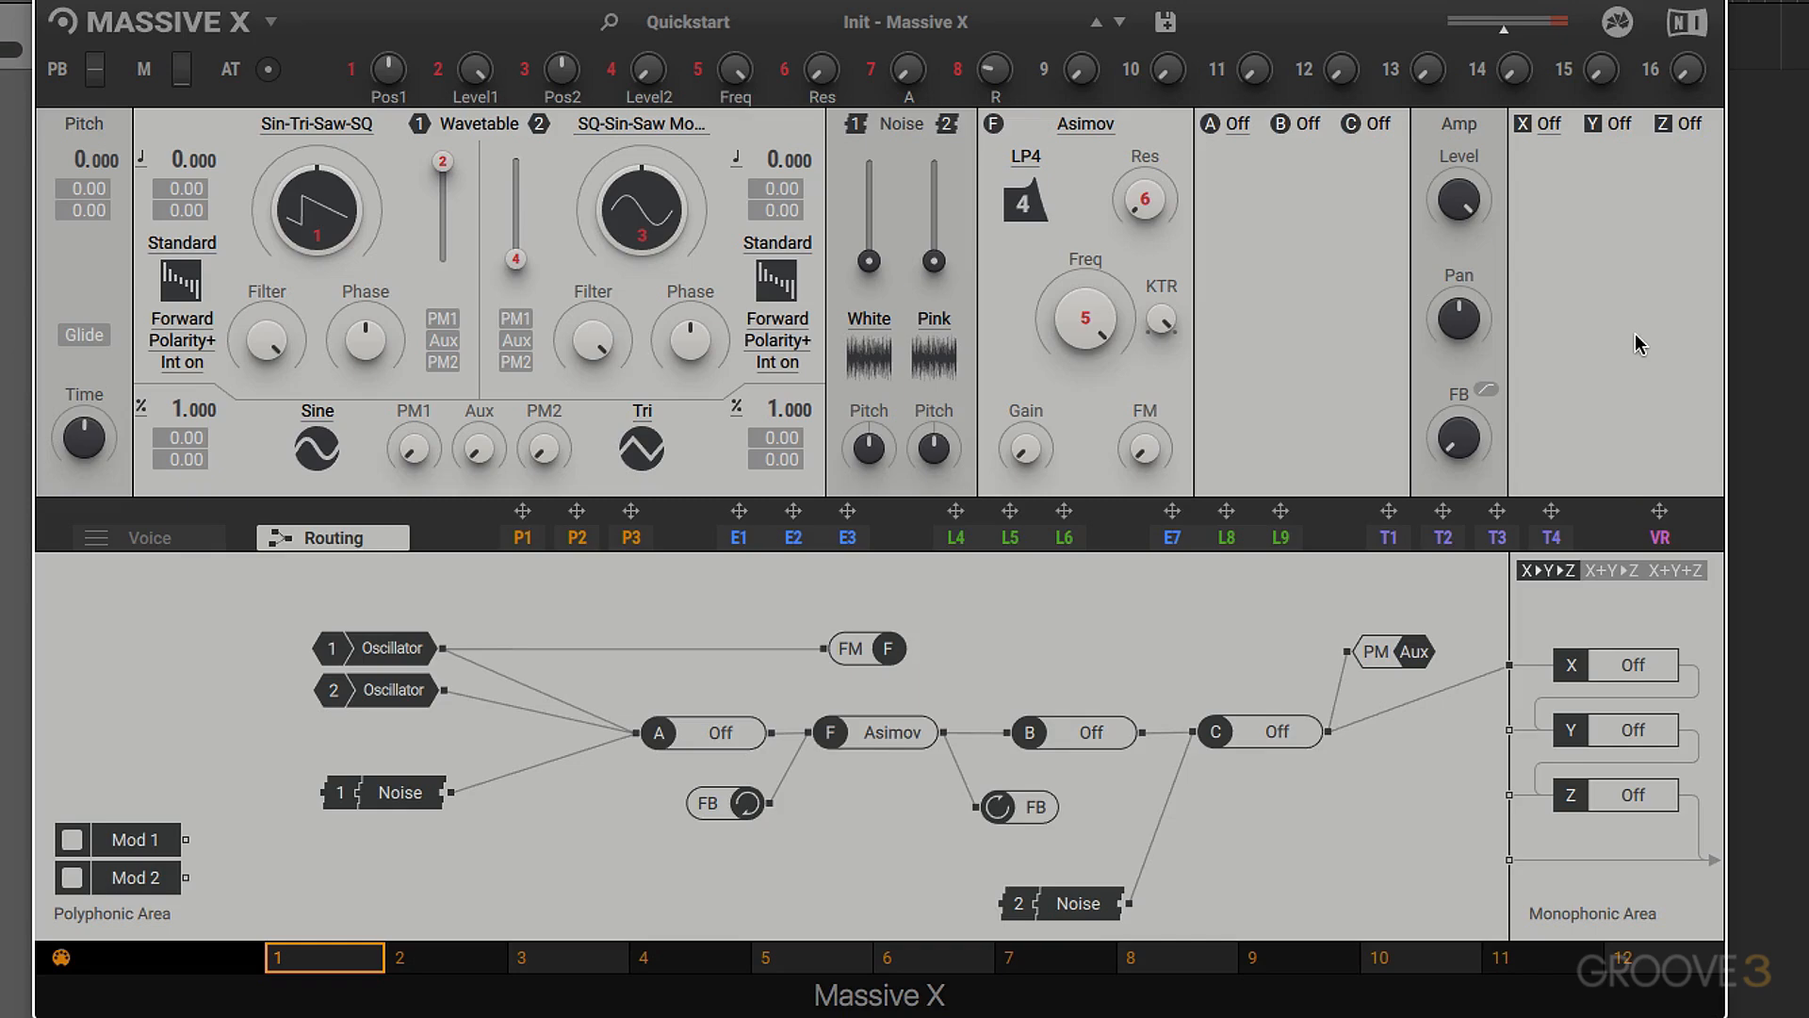
# - Try the X+Y▶Z and X+Y+Z routings for the monophonic effects, returning to the serial X▶Y▶Z routing
pyautogui.click(1609, 569)
pyautogui.click(1674, 572)
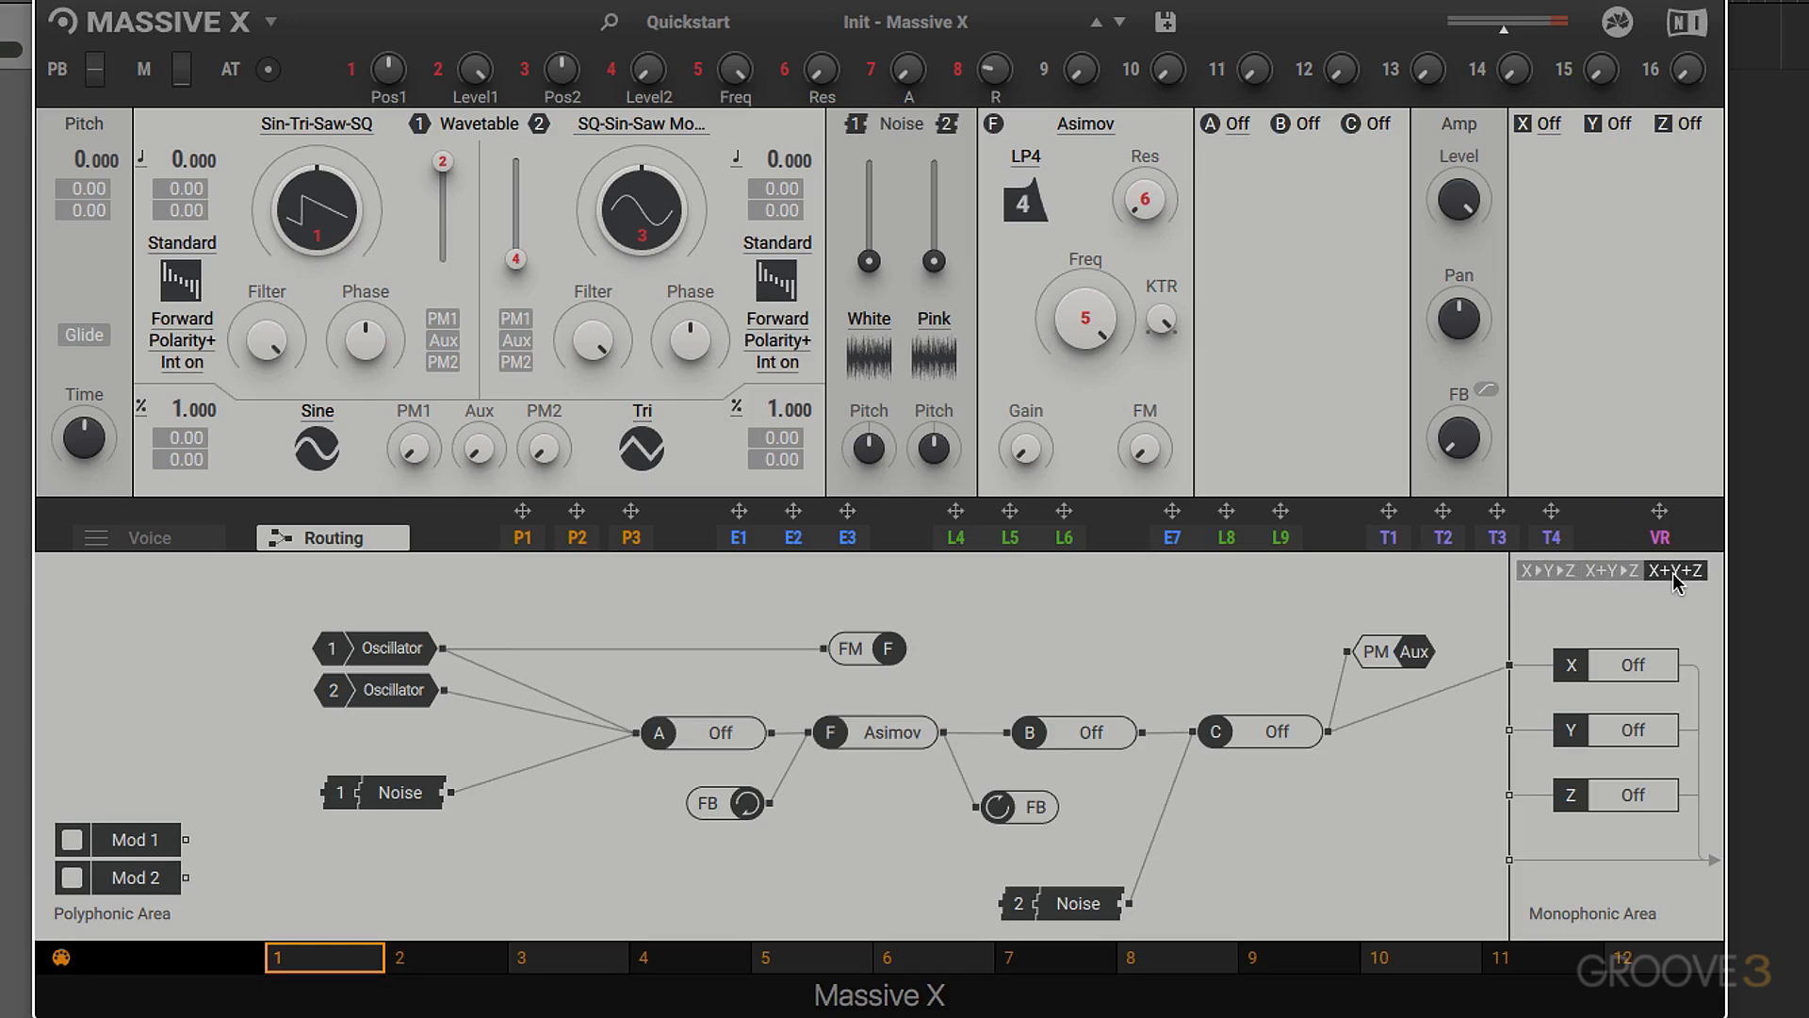
pyautogui.click(1550, 572)
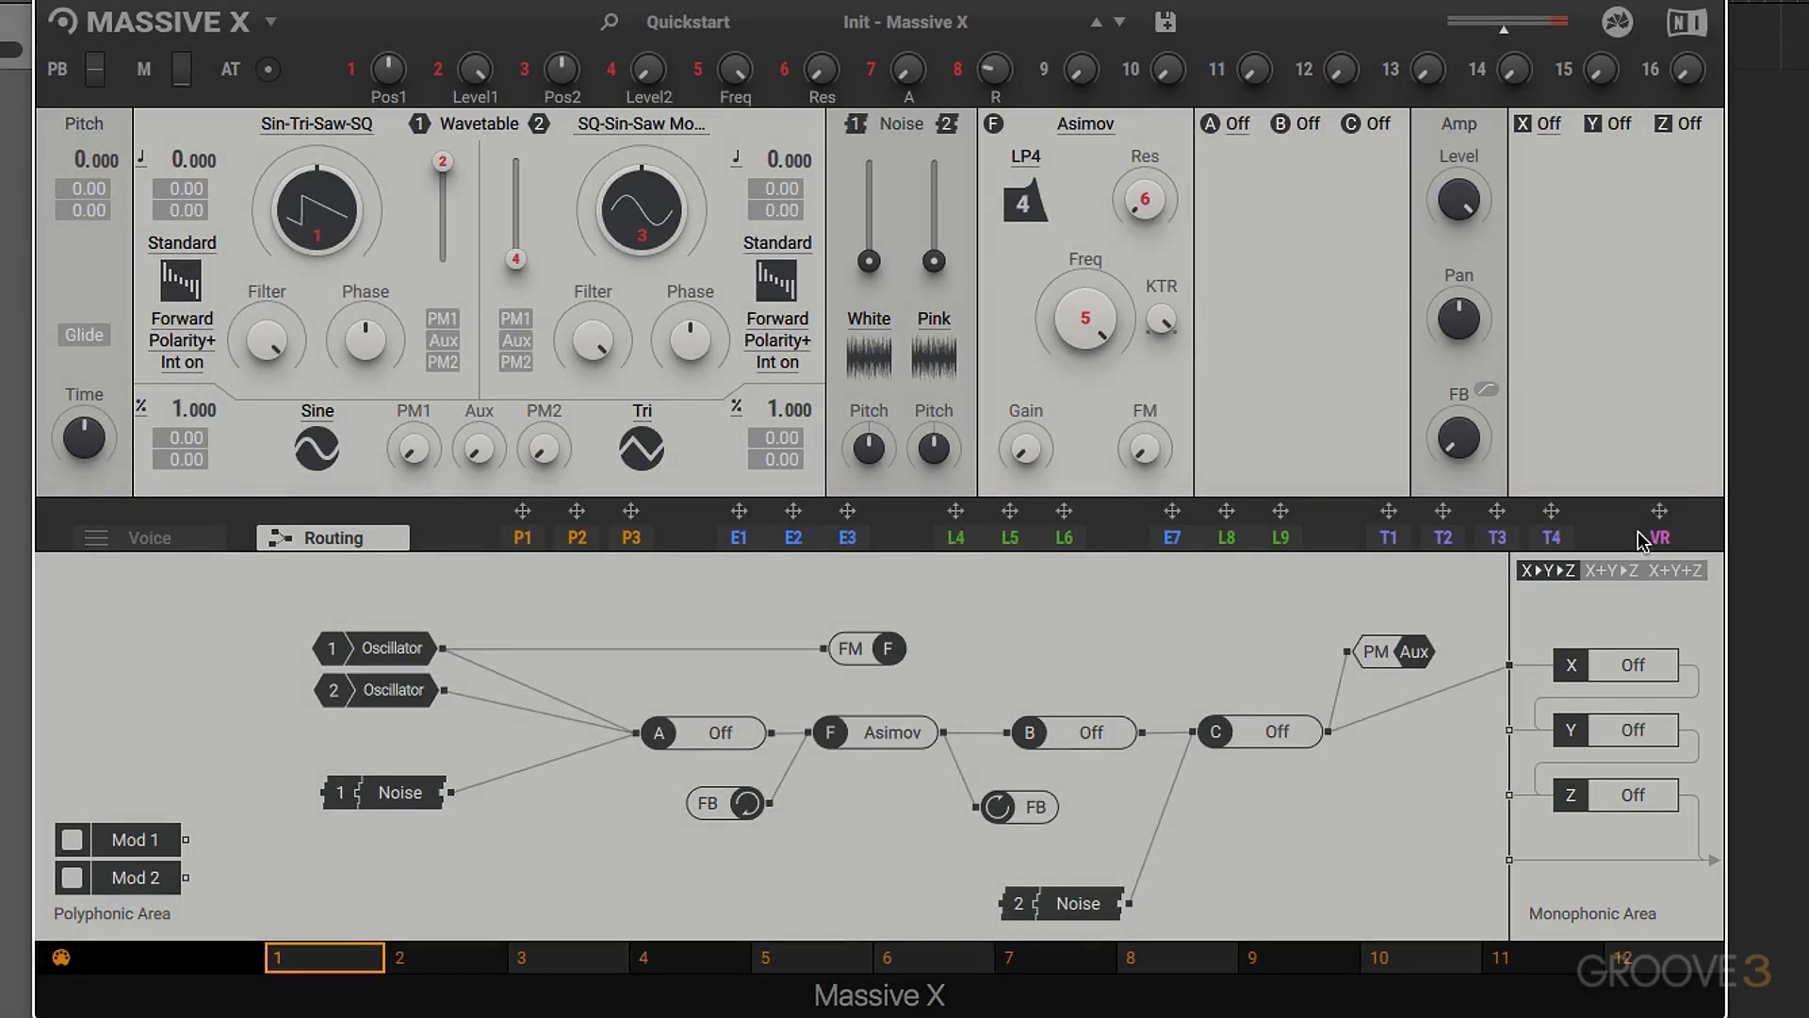
pyautogui.click(1614, 570)
pyautogui.click(1659, 572)
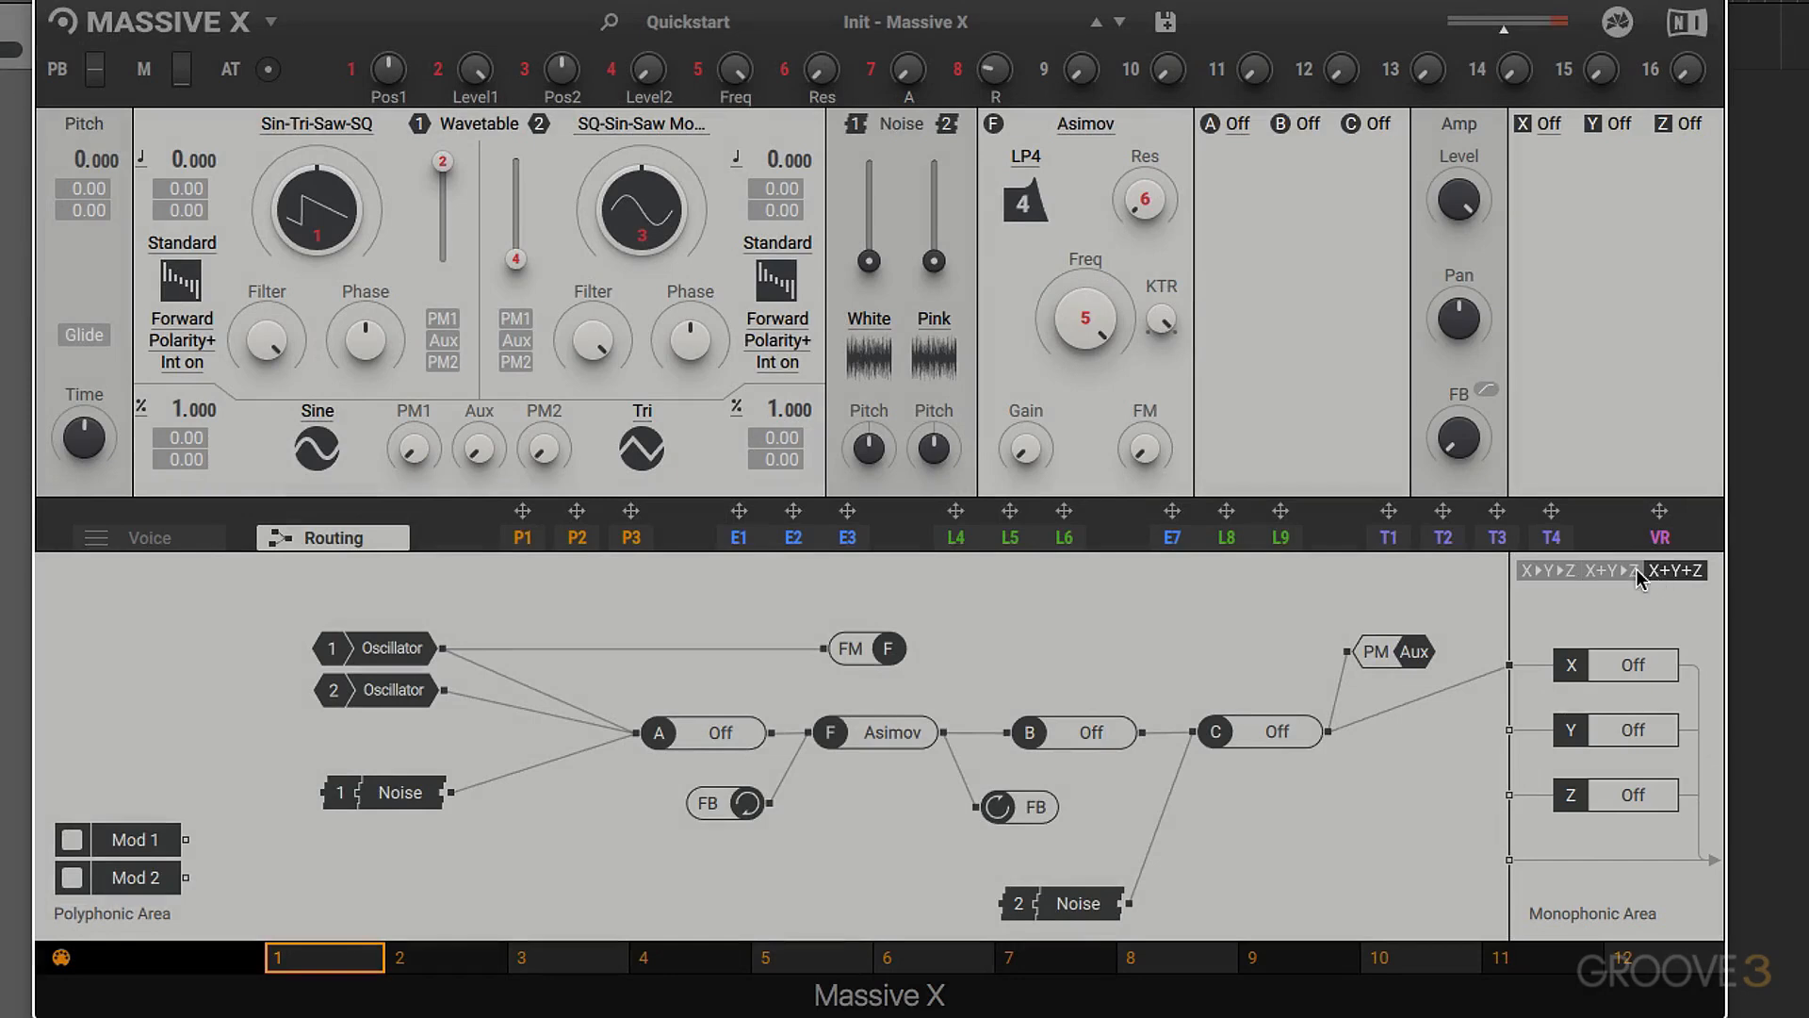
pyautogui.click(1550, 570)
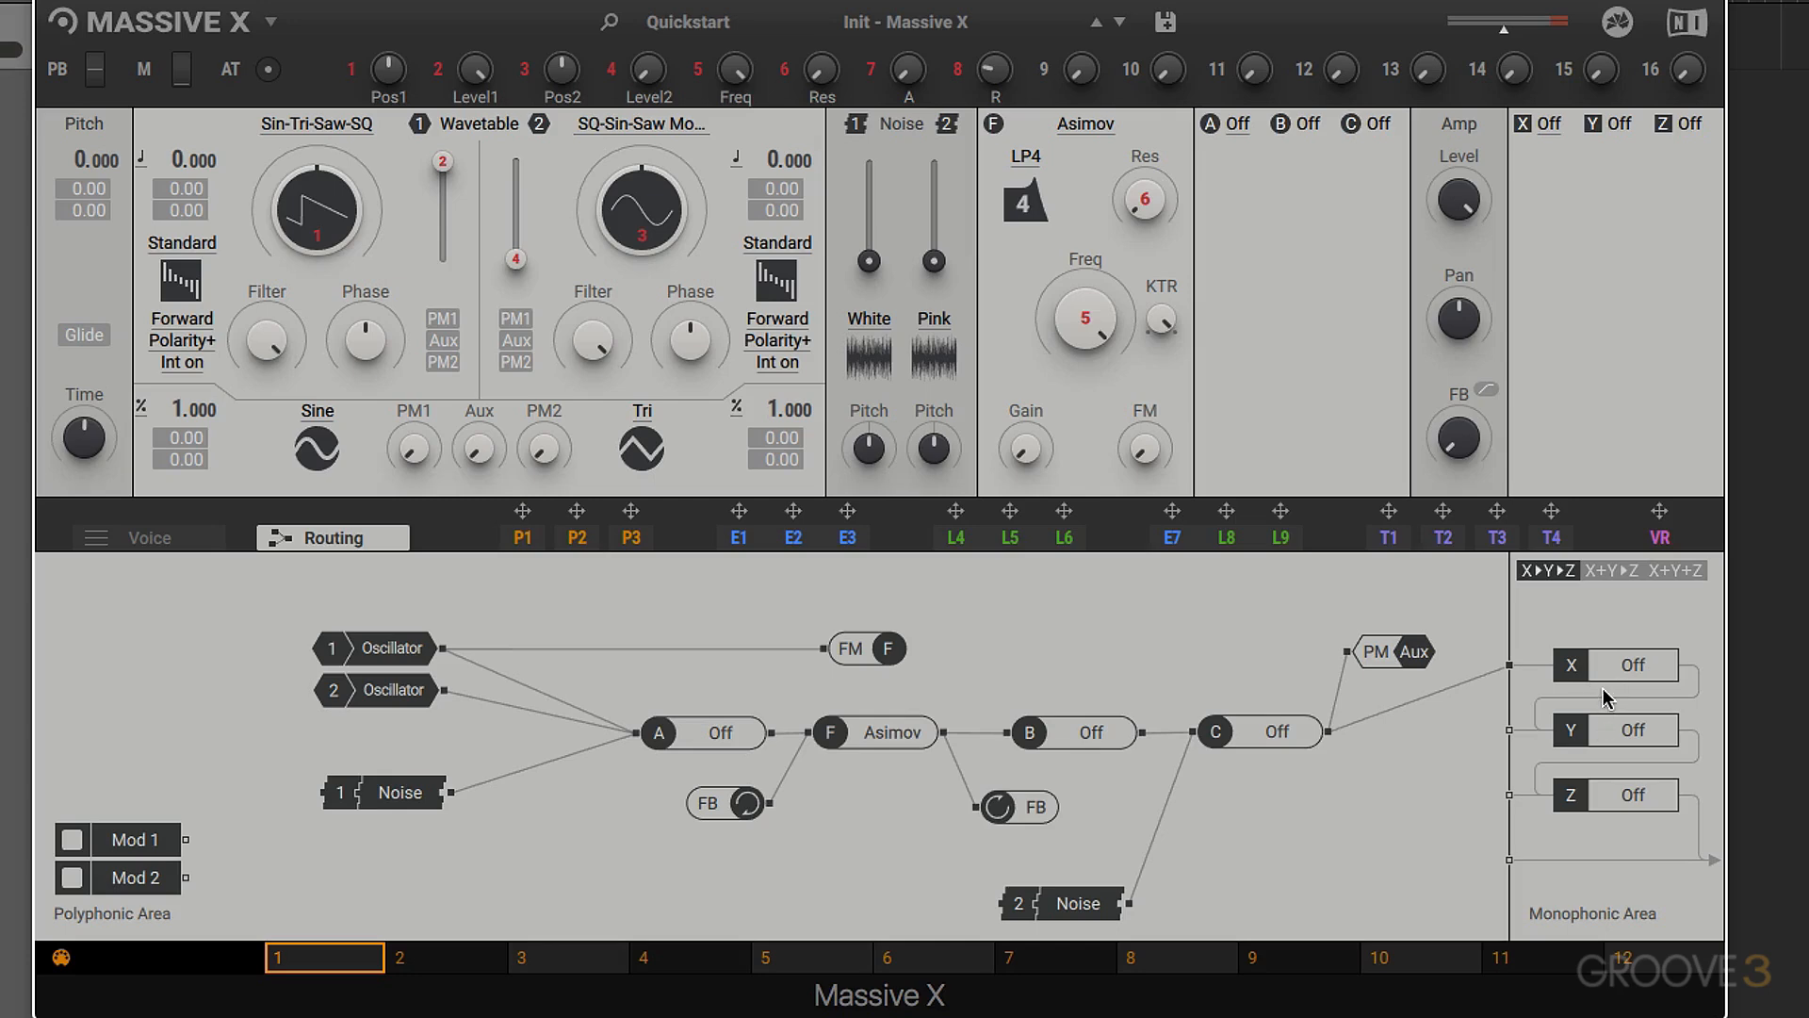
# - Switch the monophonic effects routing to X+Y▶Z and then to fully parallel X+Y+Z
pyautogui.click(1611, 570)
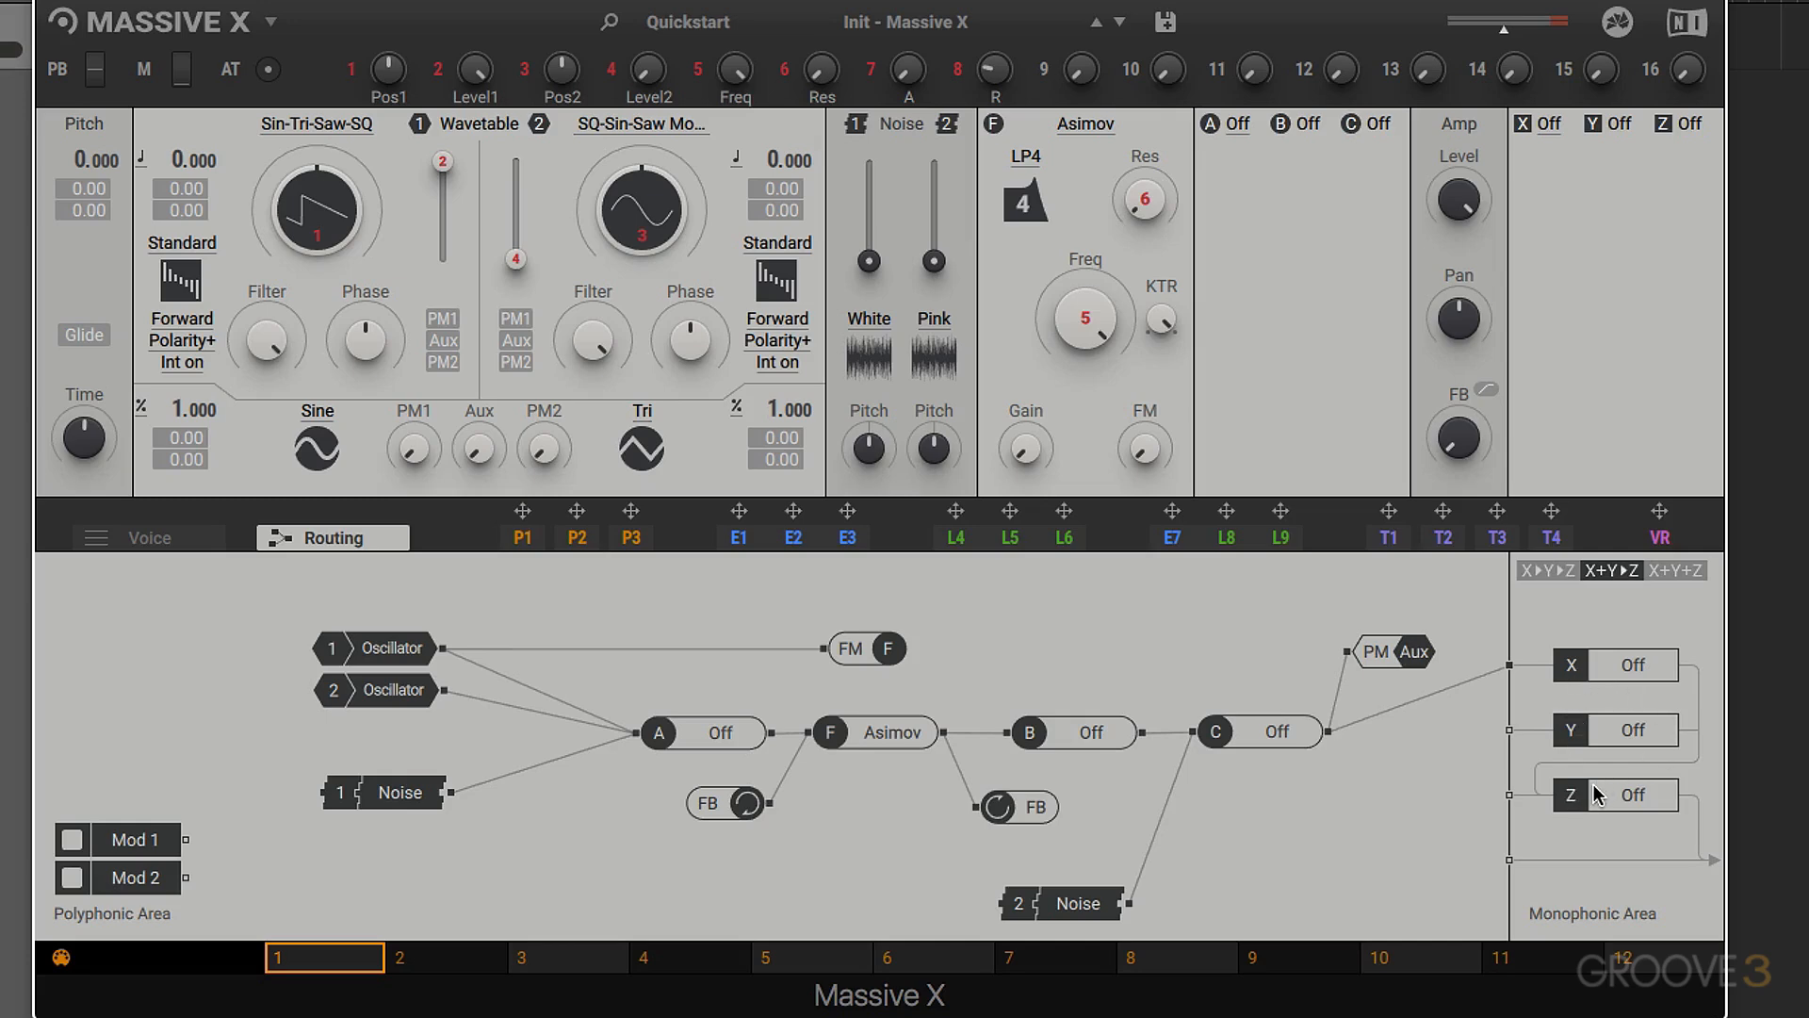
pyautogui.click(1685, 571)
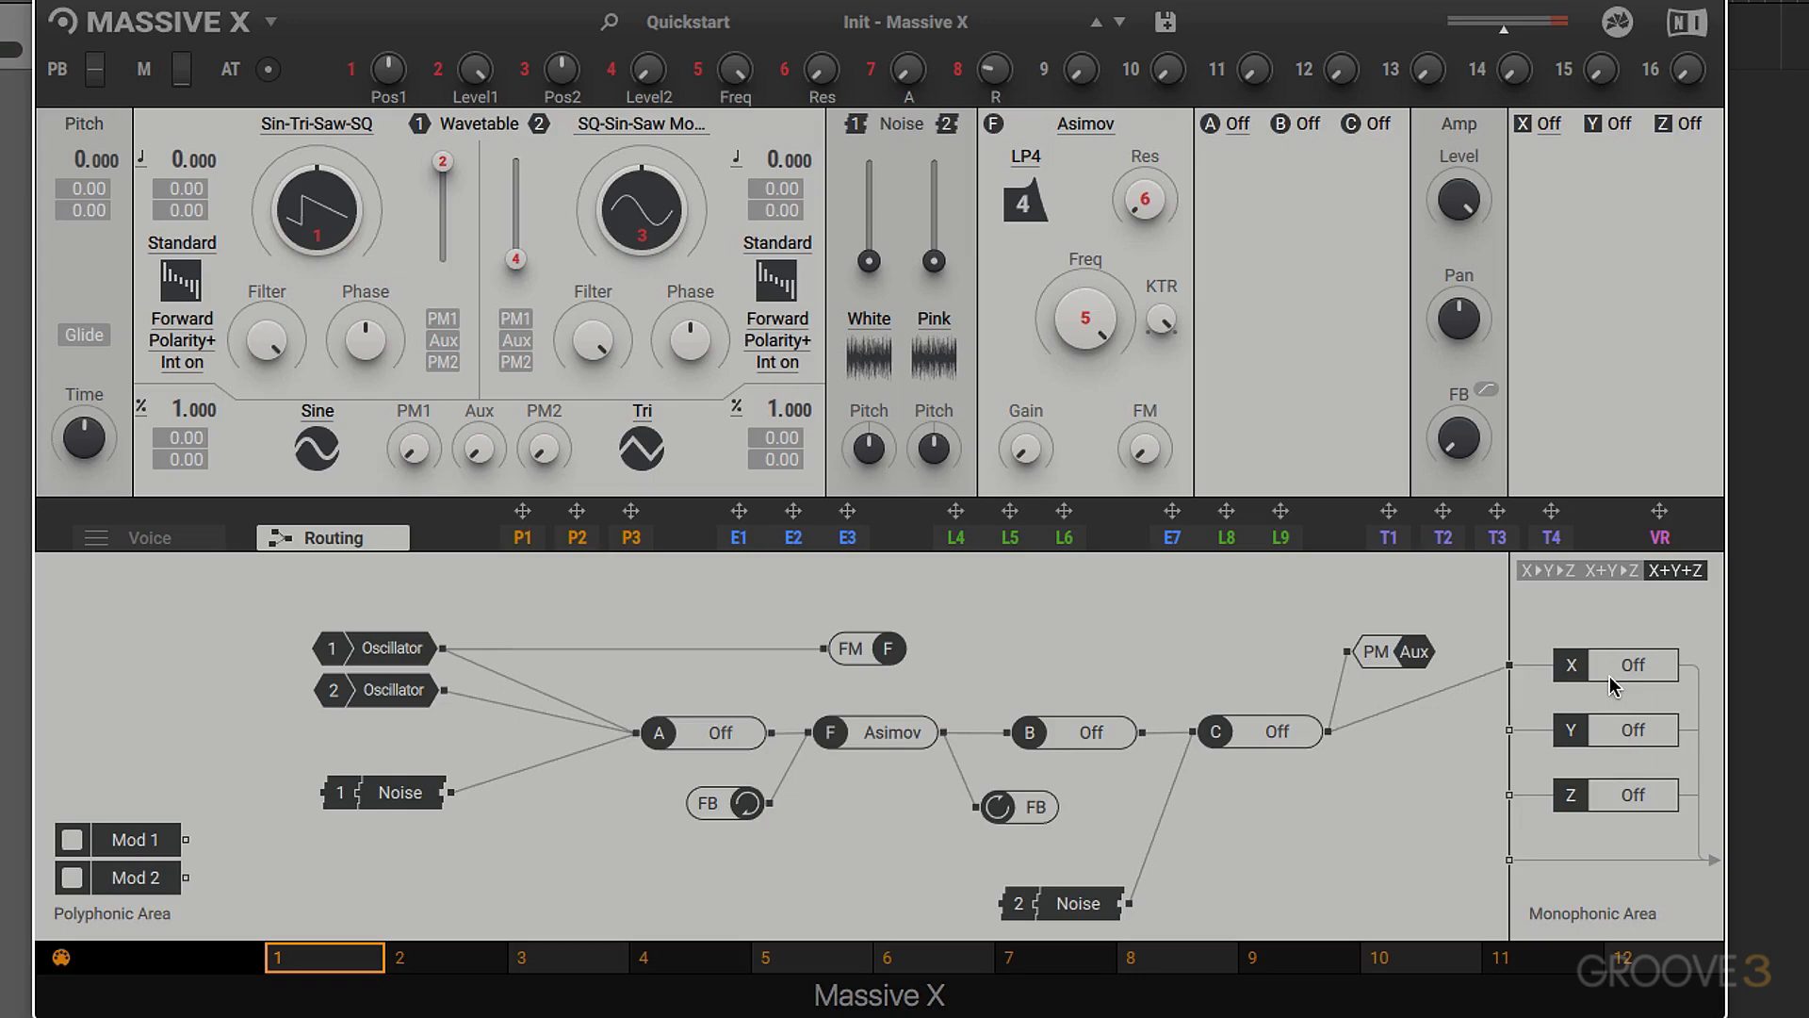
# - Load the Dimension Expander into effect slot X and compare the sound with the slot bypassed and active
pyautogui.click(1551, 123)
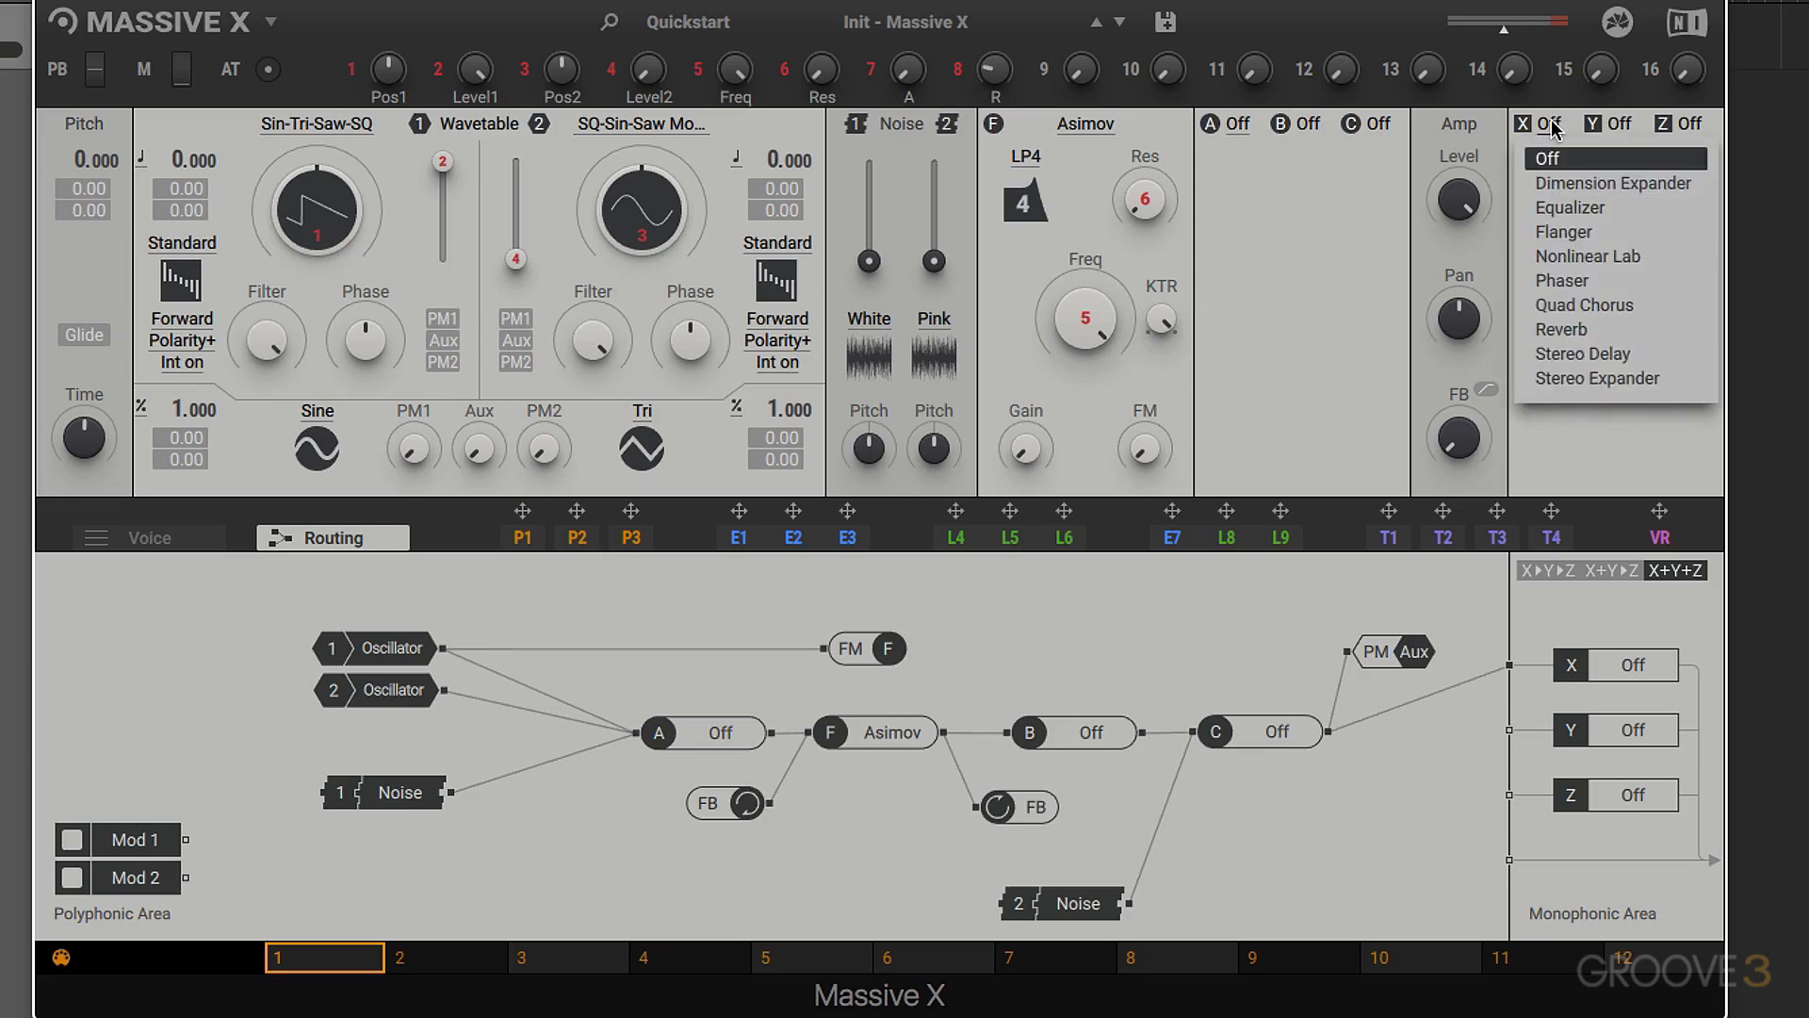
pyautogui.click(1560, 184)
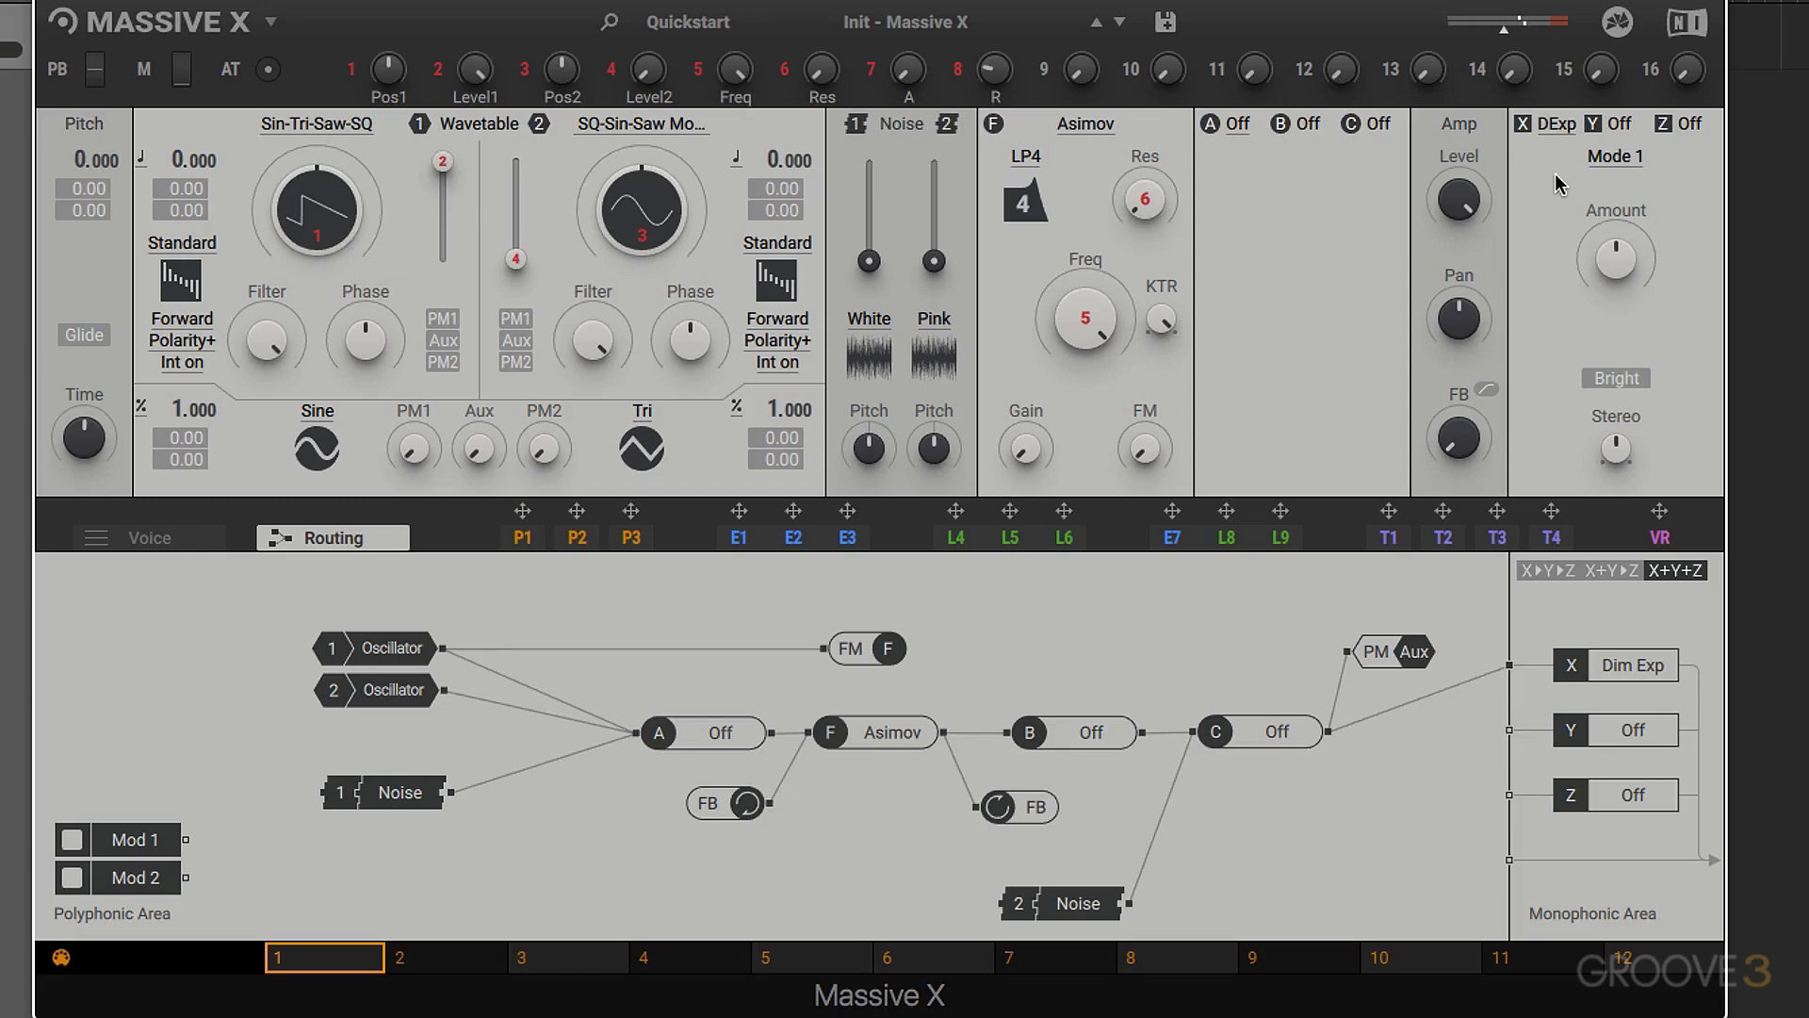
pyautogui.click(1524, 132)
pyautogui.click(1525, 129)
pyautogui.click(1525, 130)
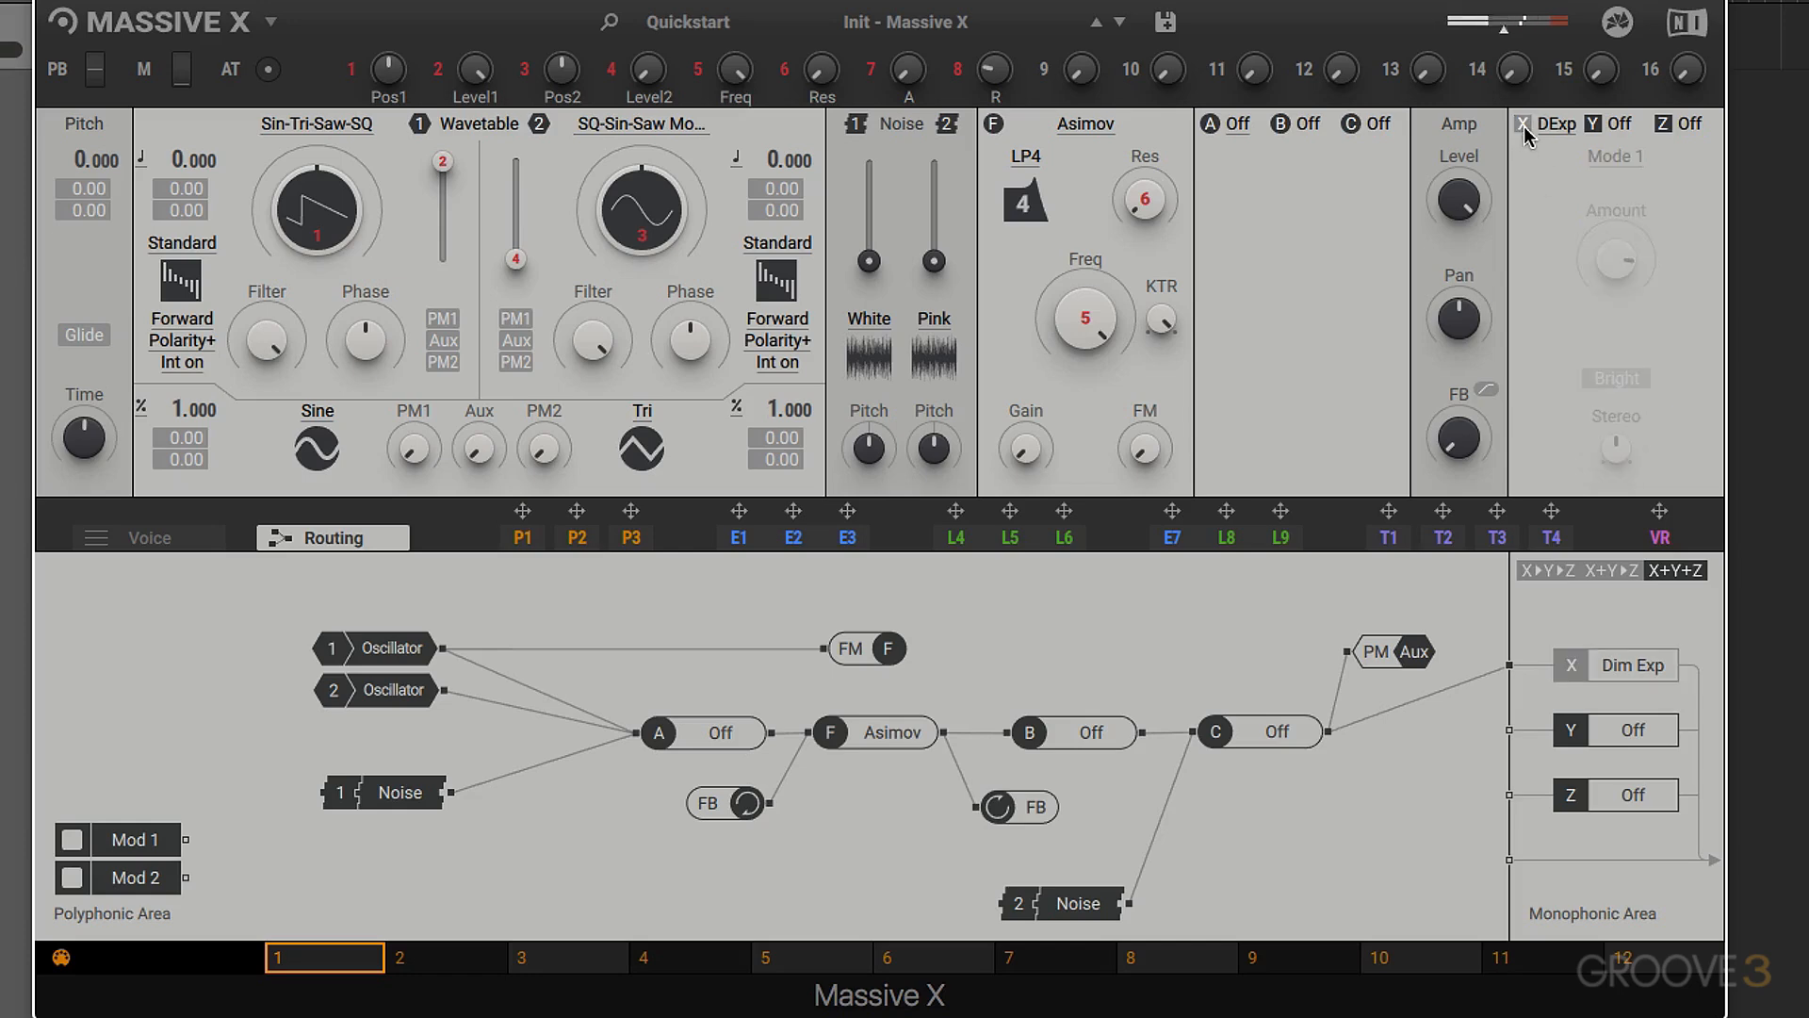
pyautogui.click(1525, 129)
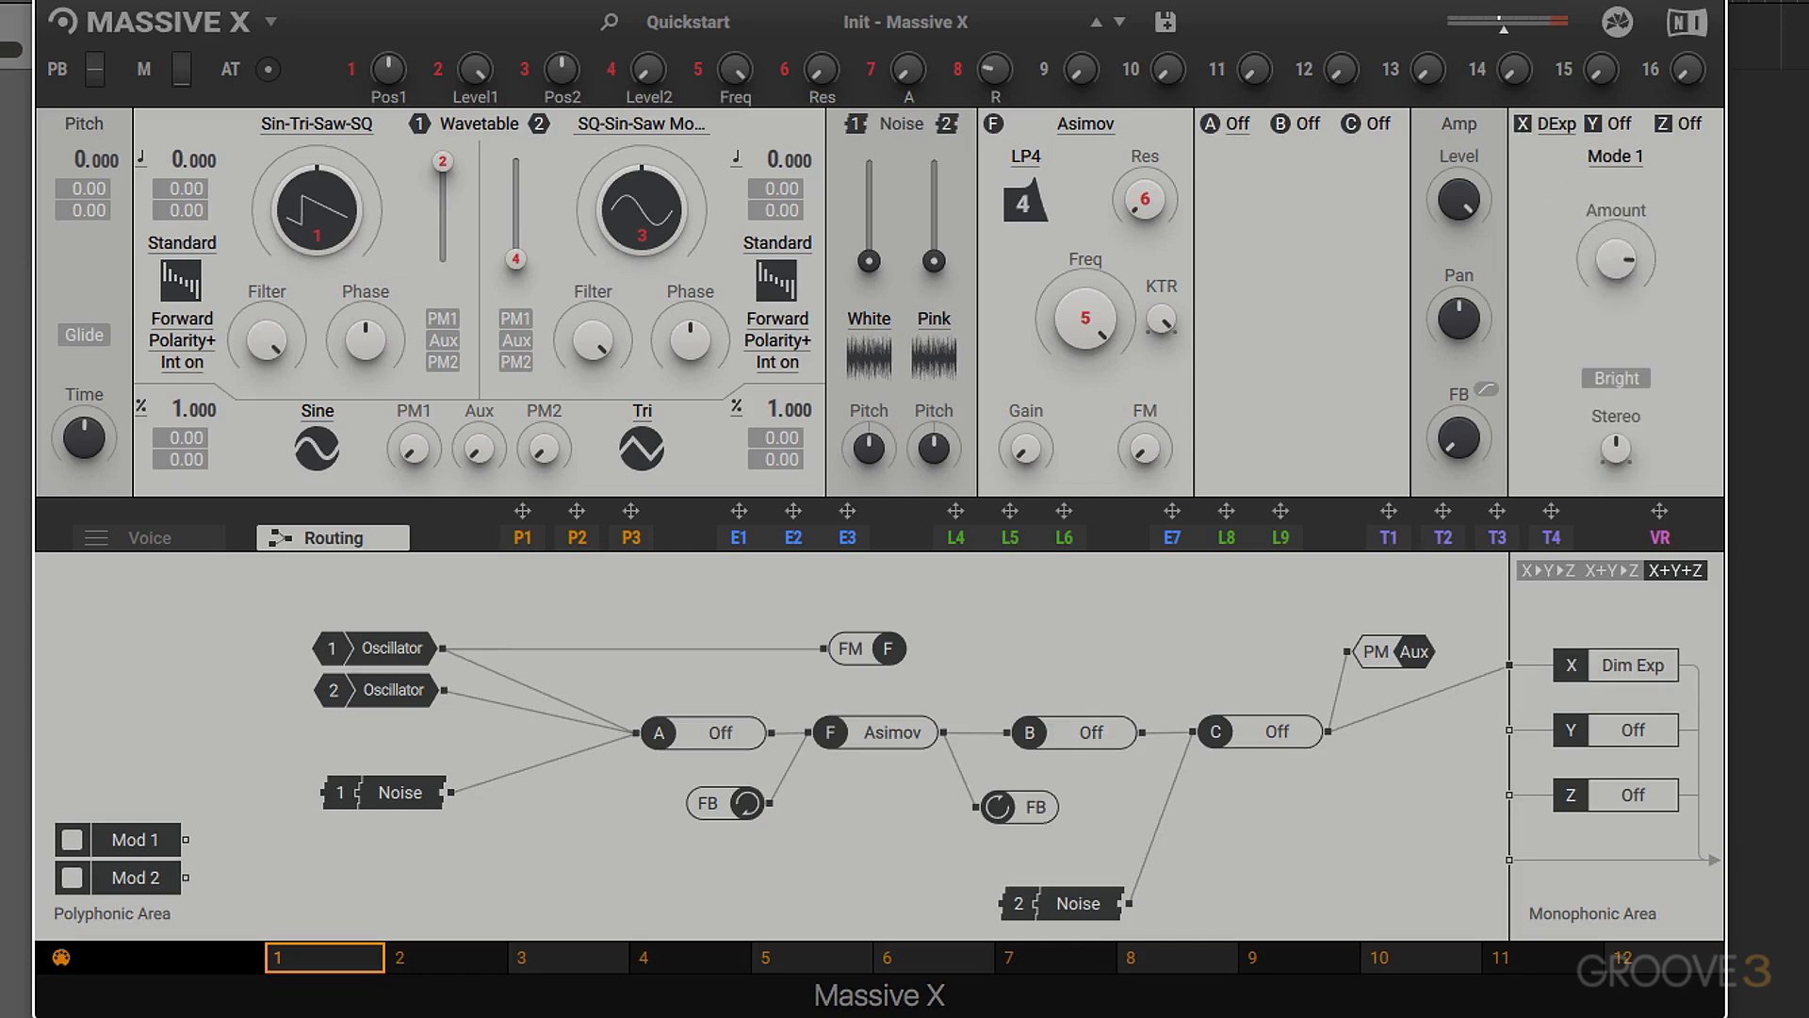
# - Adjust the Dimension Expander's Amount and compare Mode 1 with Mode 4, ending on Mode 4
pyautogui.moveTo(1616, 250); pyautogui.dragTo(1616, 263)
pyautogui.click(1617, 160)
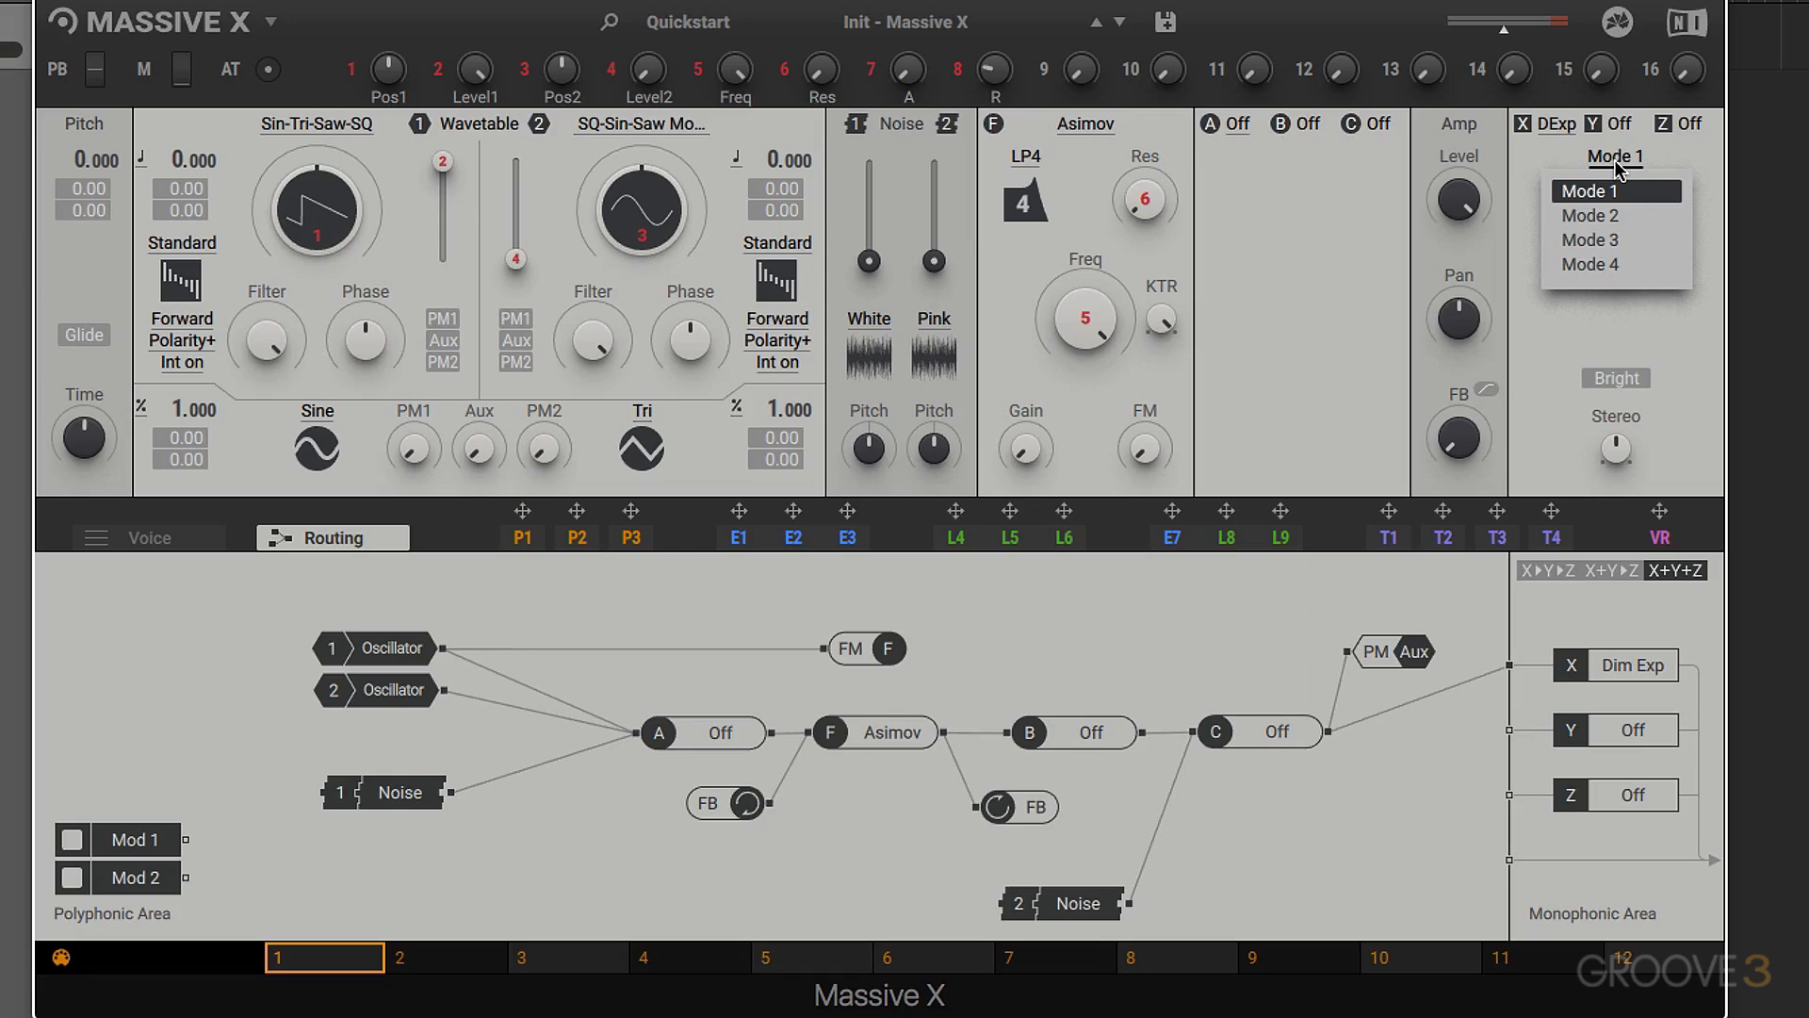
pyautogui.click(1604, 265)
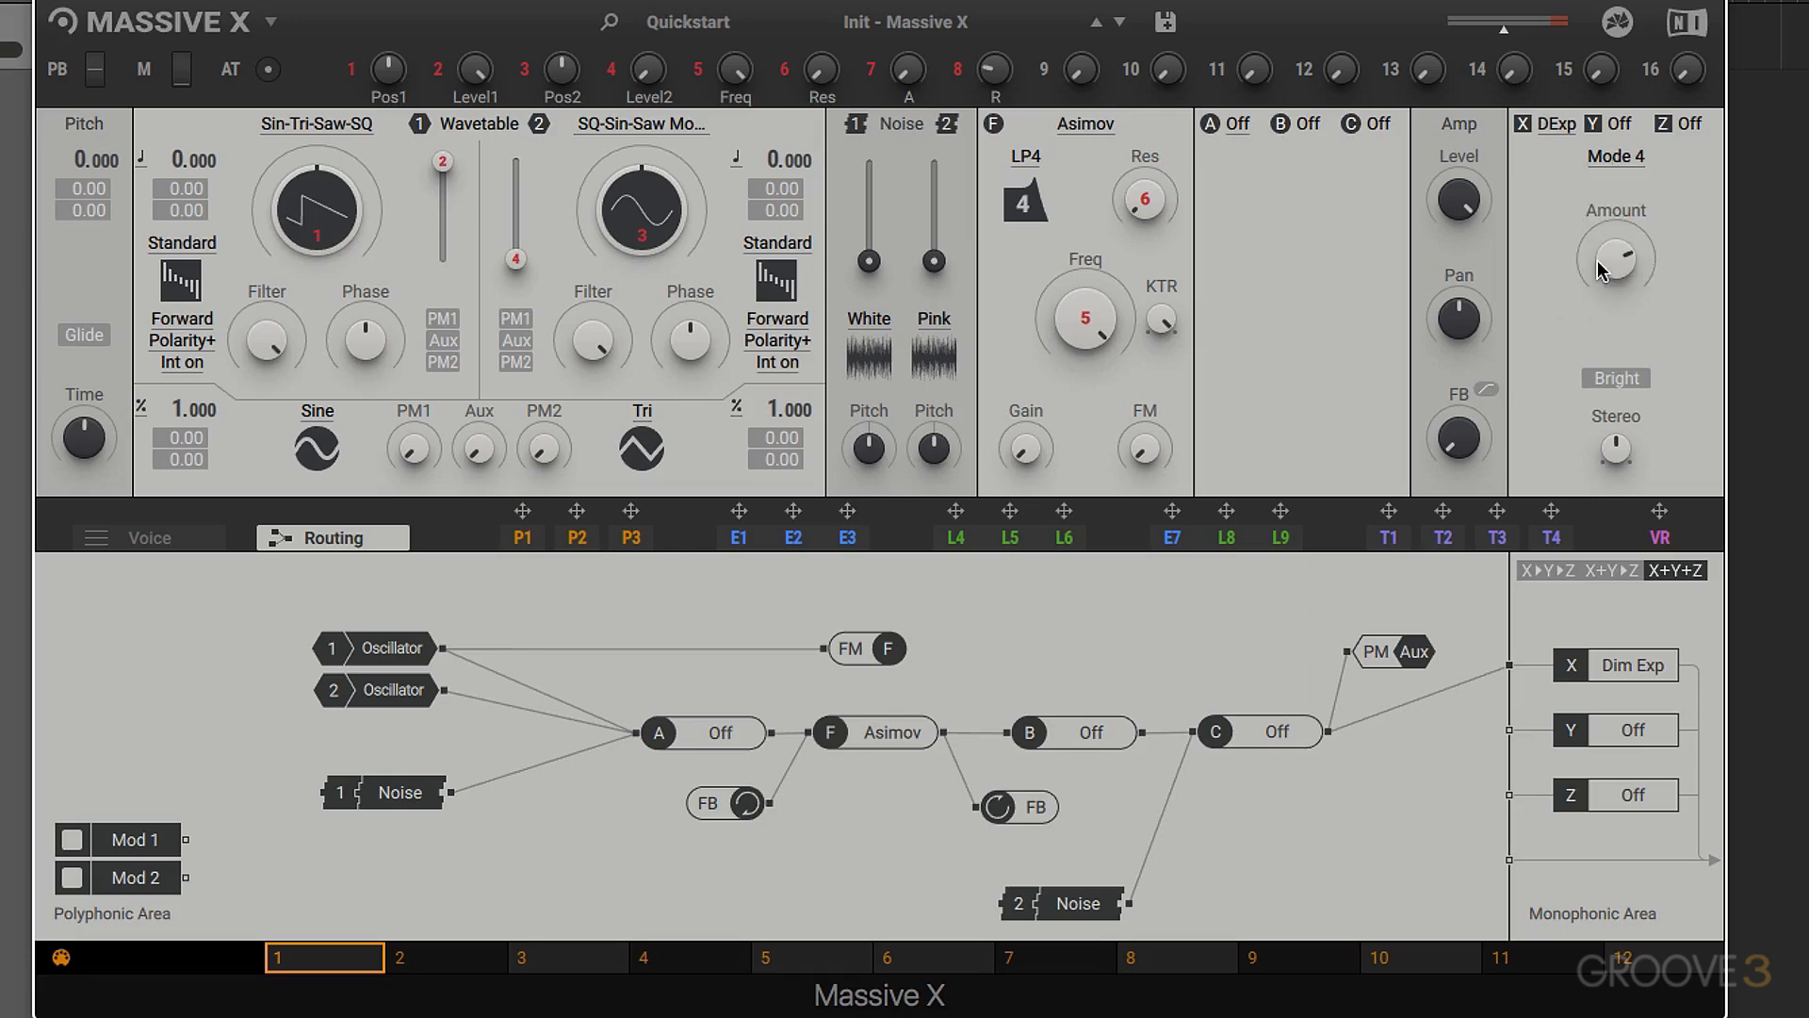
pyautogui.click(1613, 160)
pyautogui.click(1610, 192)
pyautogui.click(1614, 158)
pyautogui.click(1606, 265)
# - Toggle the Dimension Expander's Bright option to compare its sound, leaving it on
pyautogui.click(1617, 380)
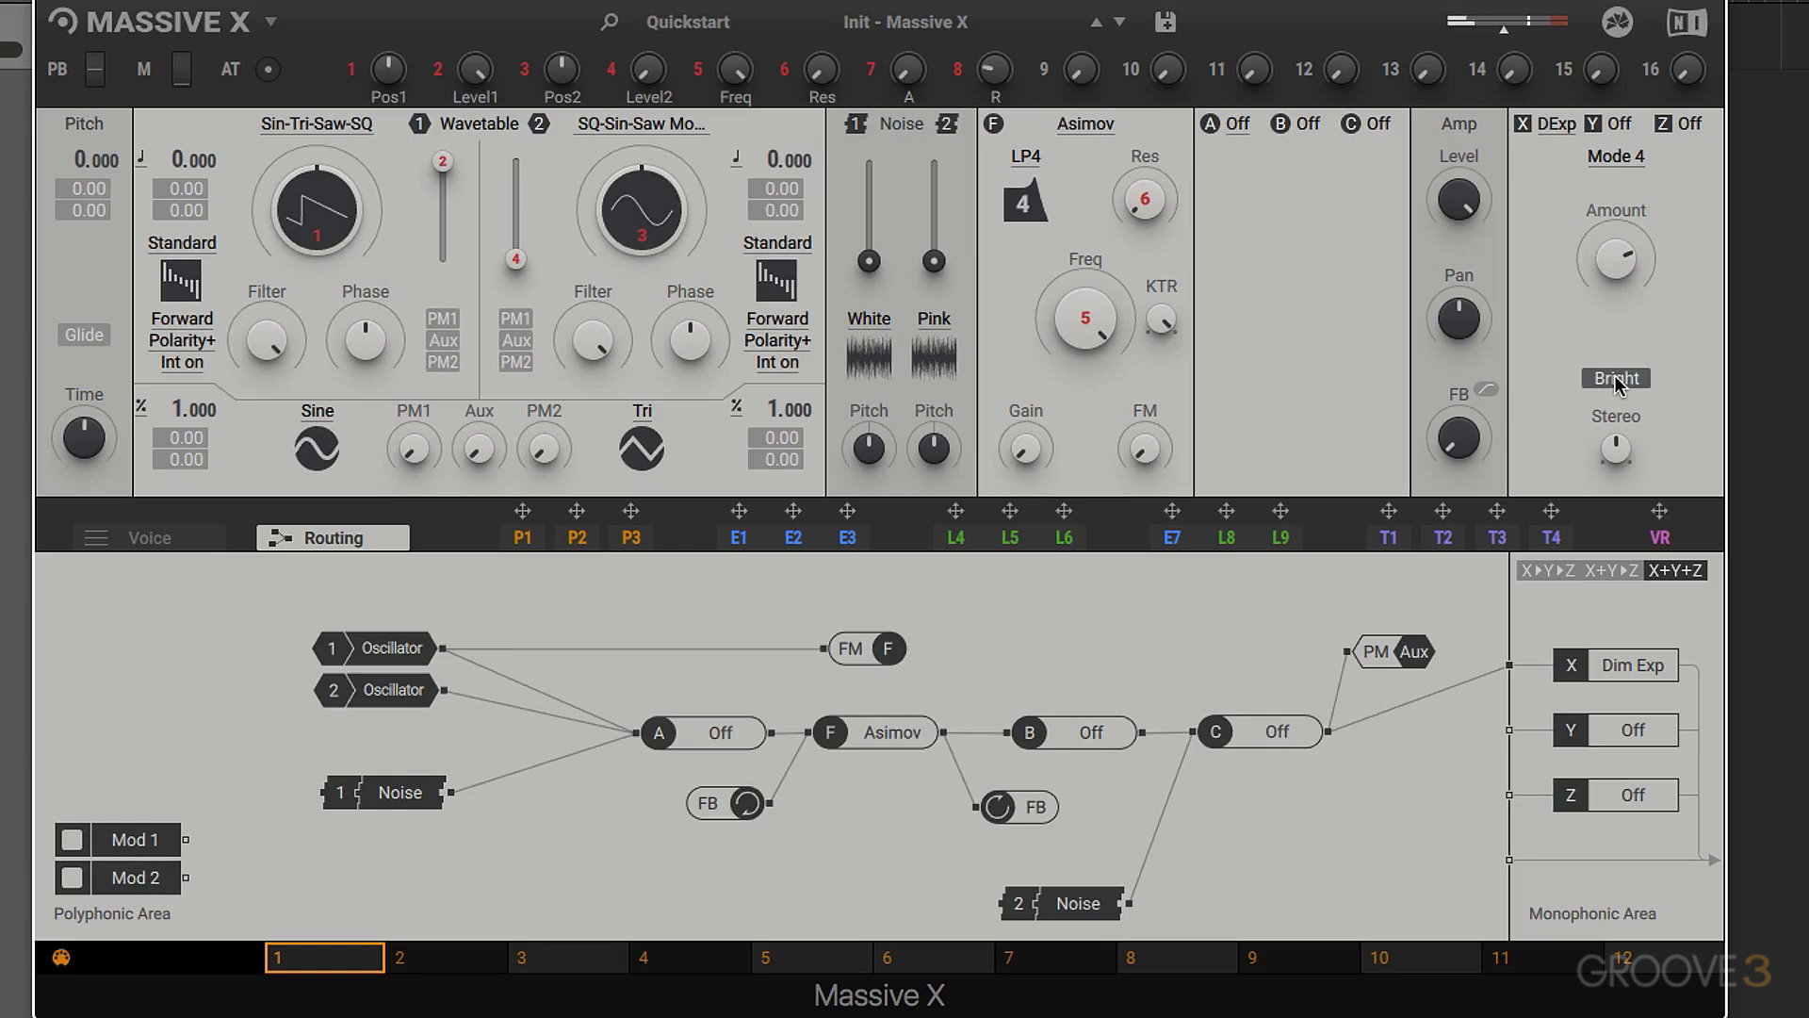
pyautogui.click(1612, 377)
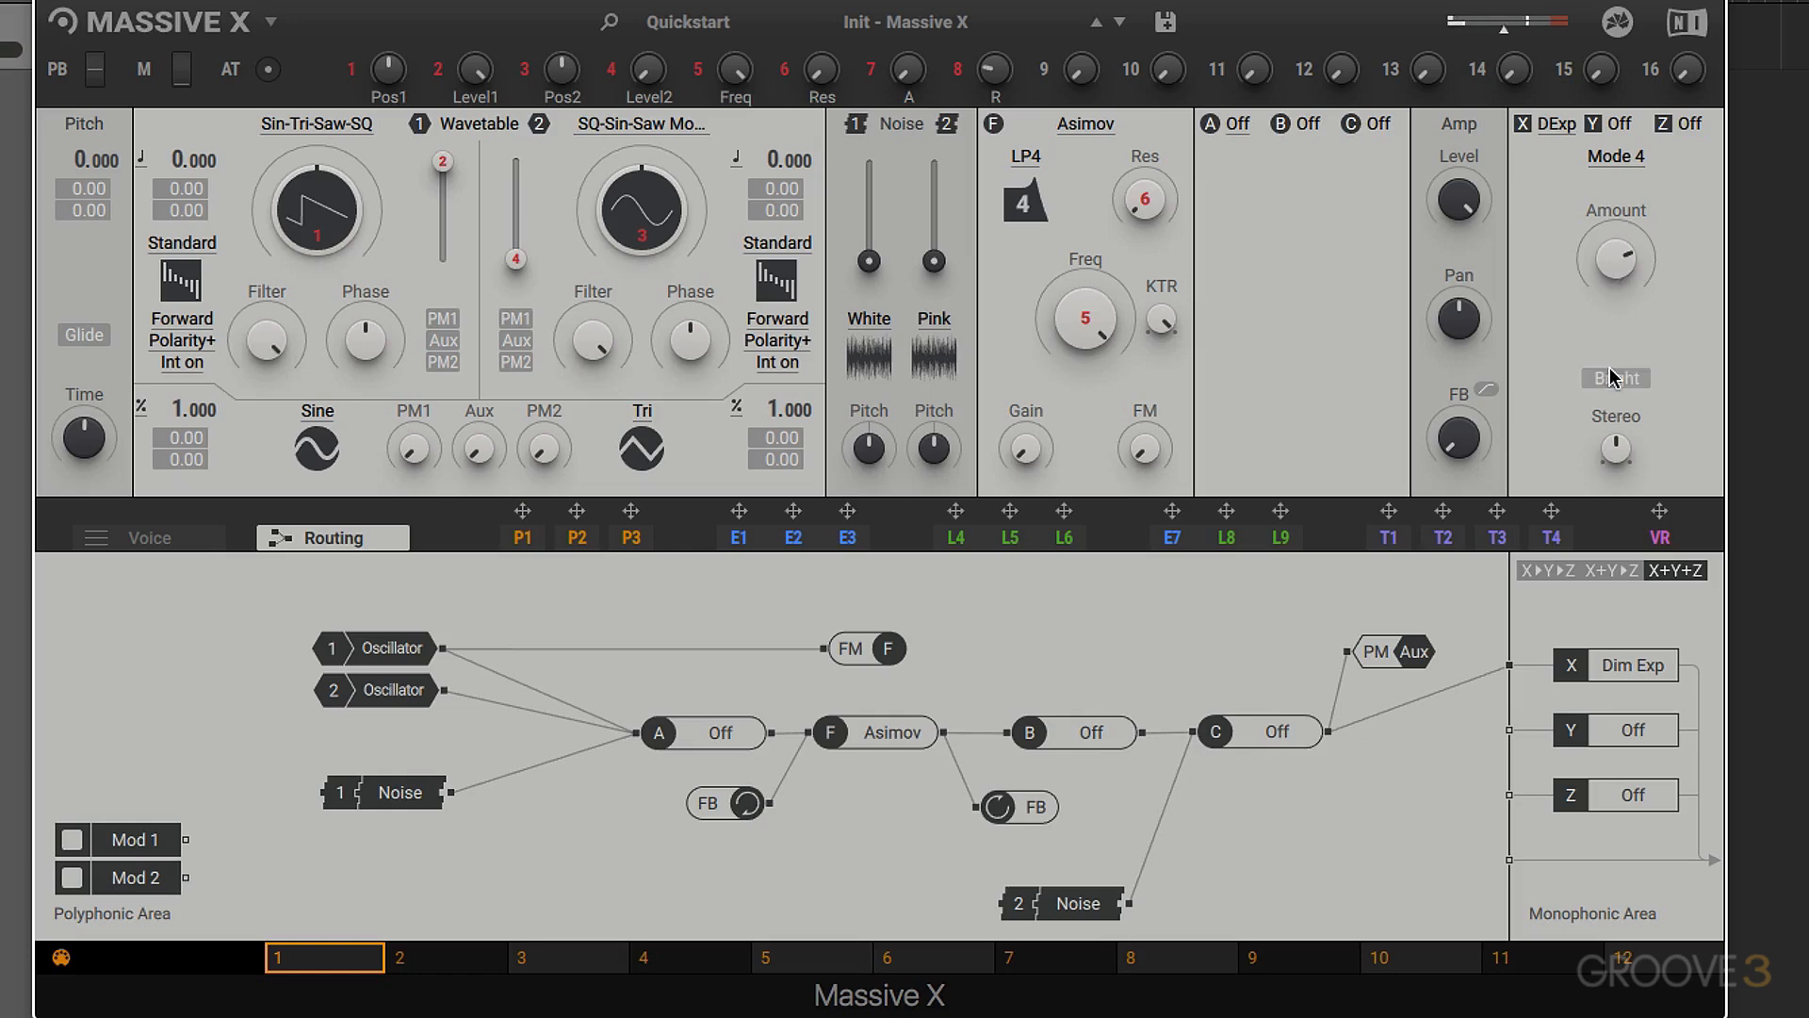
pyautogui.click(1612, 377)
# - Turn the Dimension Expander's Stereo amount down to minimum, compare it with slot X bypassed, and raise Stereo again
pyautogui.moveTo(1613, 438); pyautogui.dragTo(1613, 513)
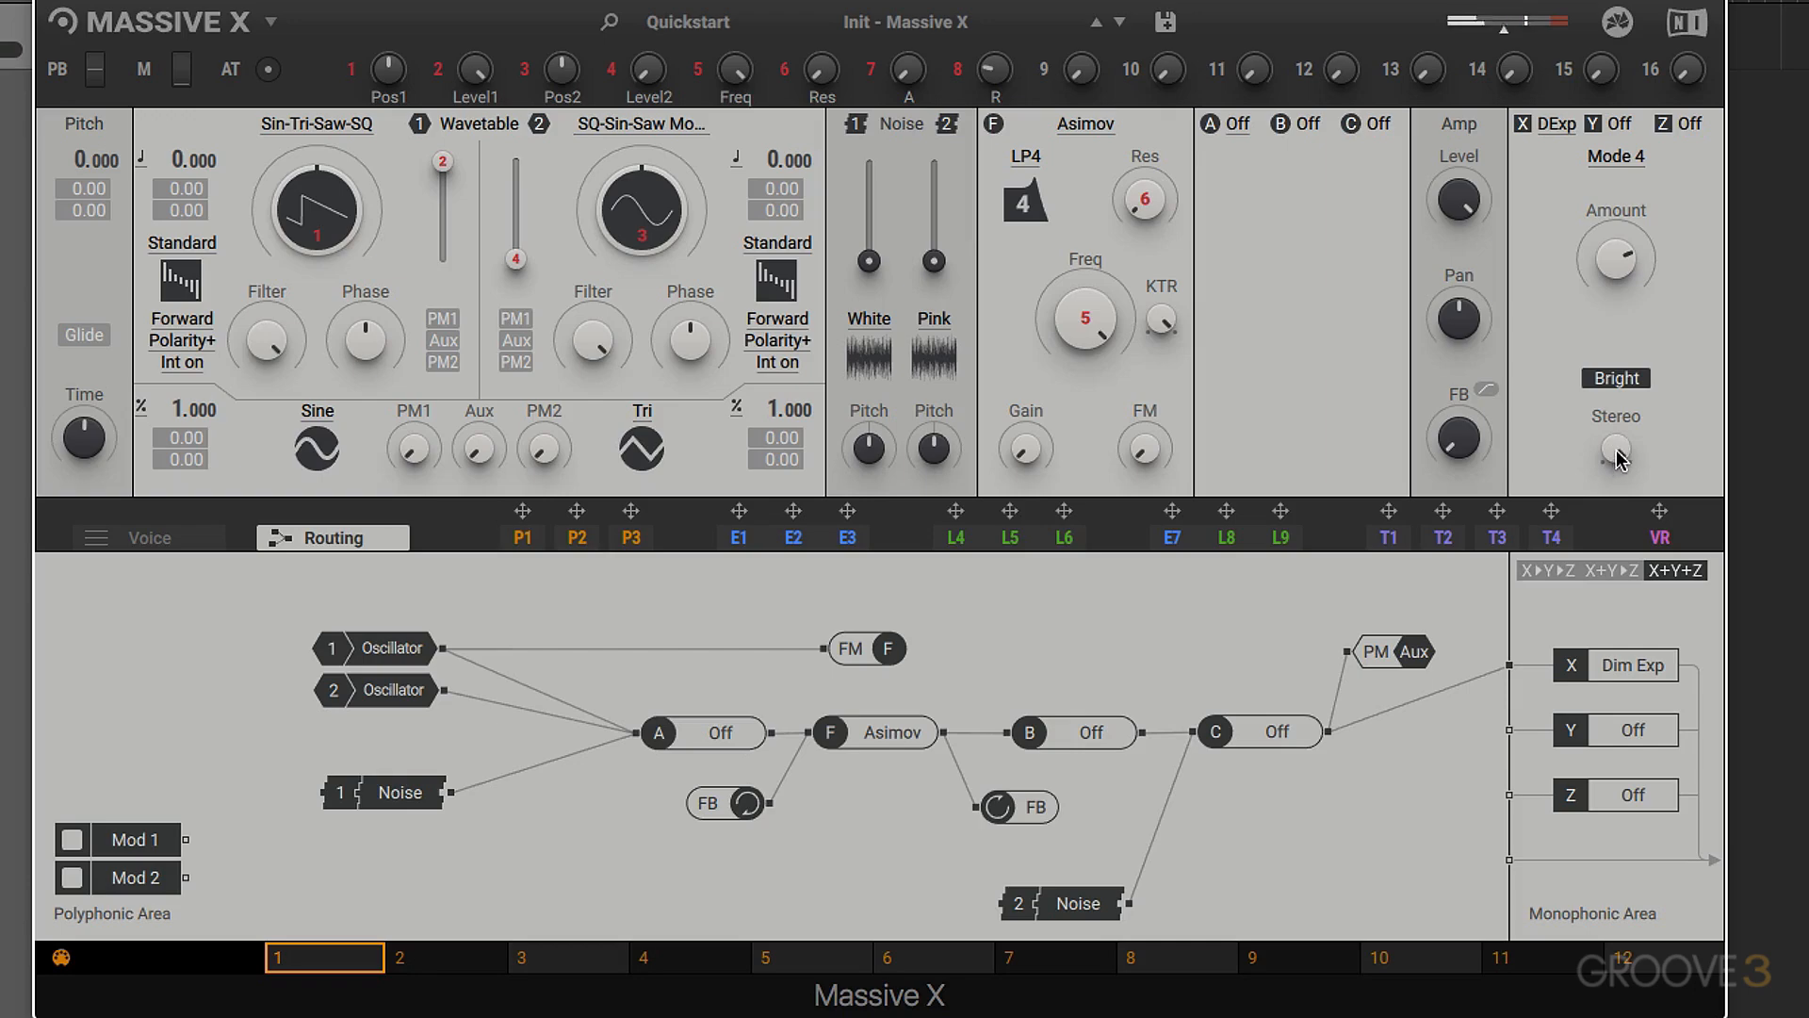
pyautogui.moveTo(1619, 459)
pyautogui.mouseDown()
pyautogui.moveTo(1619, 424)
pyautogui.moveTo(1619, 462)
pyautogui.mouseUp()
pyautogui.click(1523, 123)
pyautogui.click(1523, 123)
pyautogui.moveTo(1619, 462); pyautogui.dragTo(1619, 414)
# - Replace the effect in slot X with the Equalizer and then with the Flanger
pyautogui.click(1557, 123)
pyautogui.click(1562, 207)
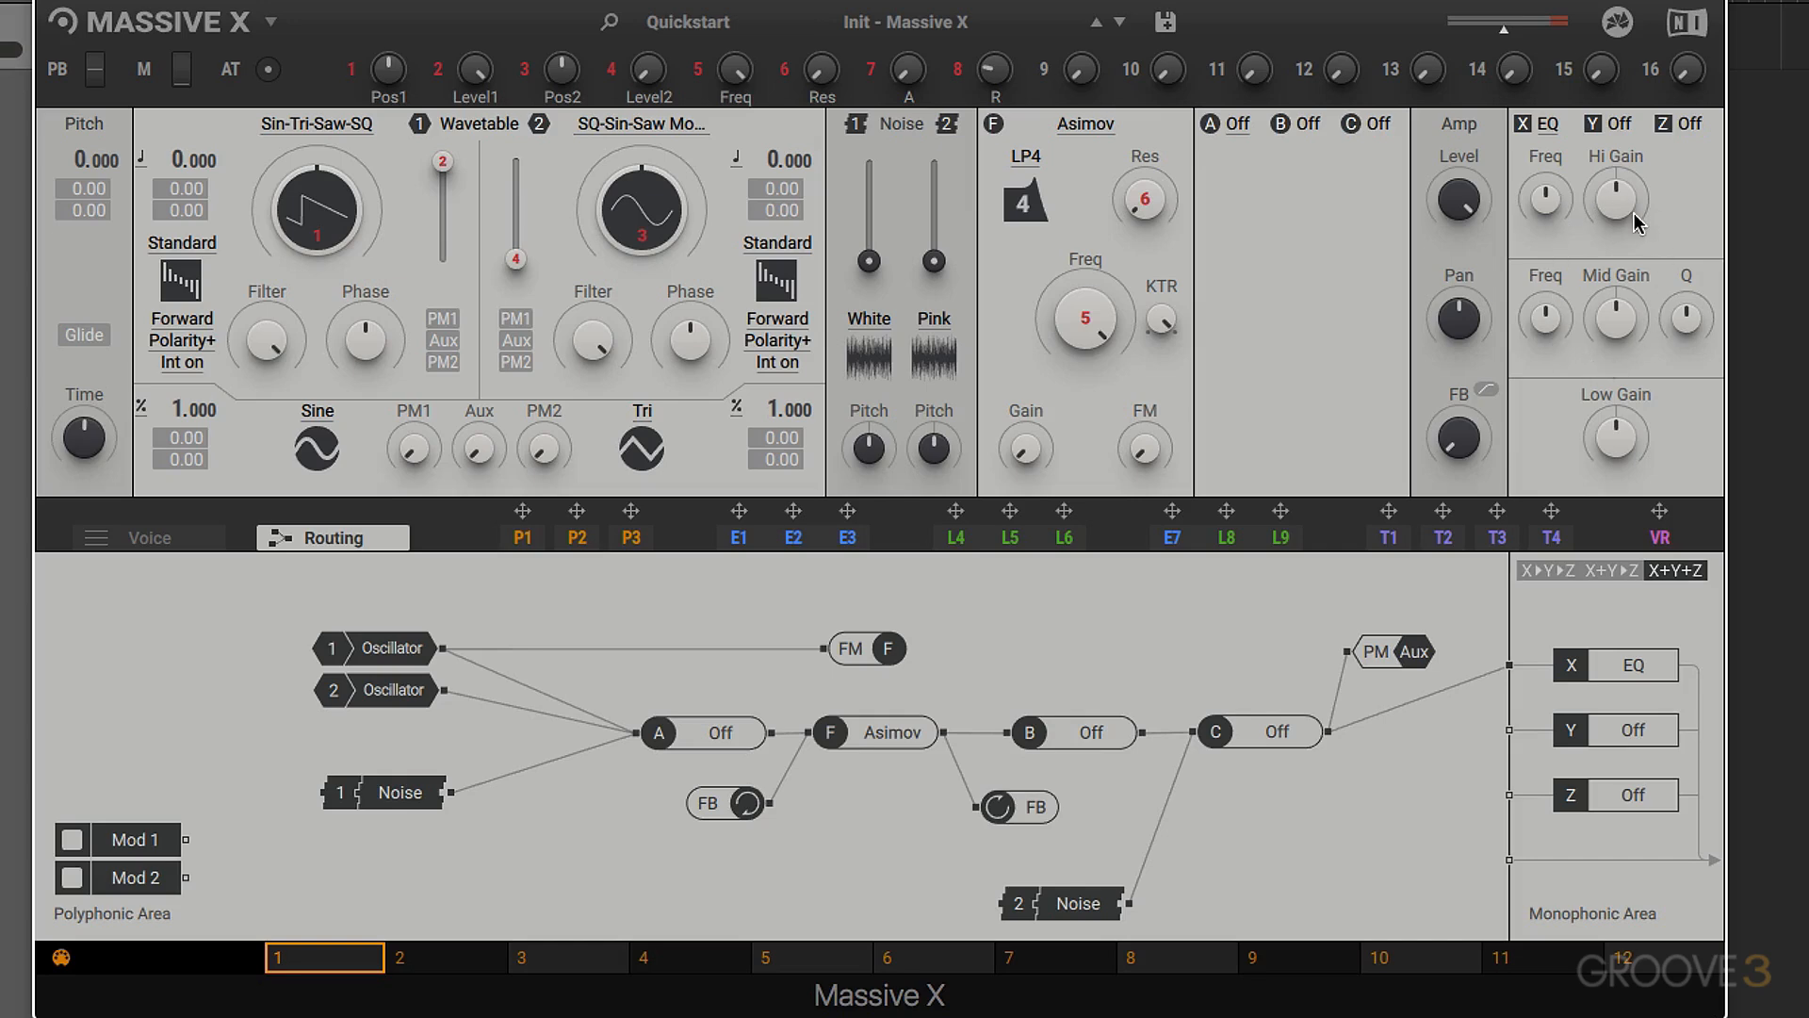
pyautogui.click(1555, 124)
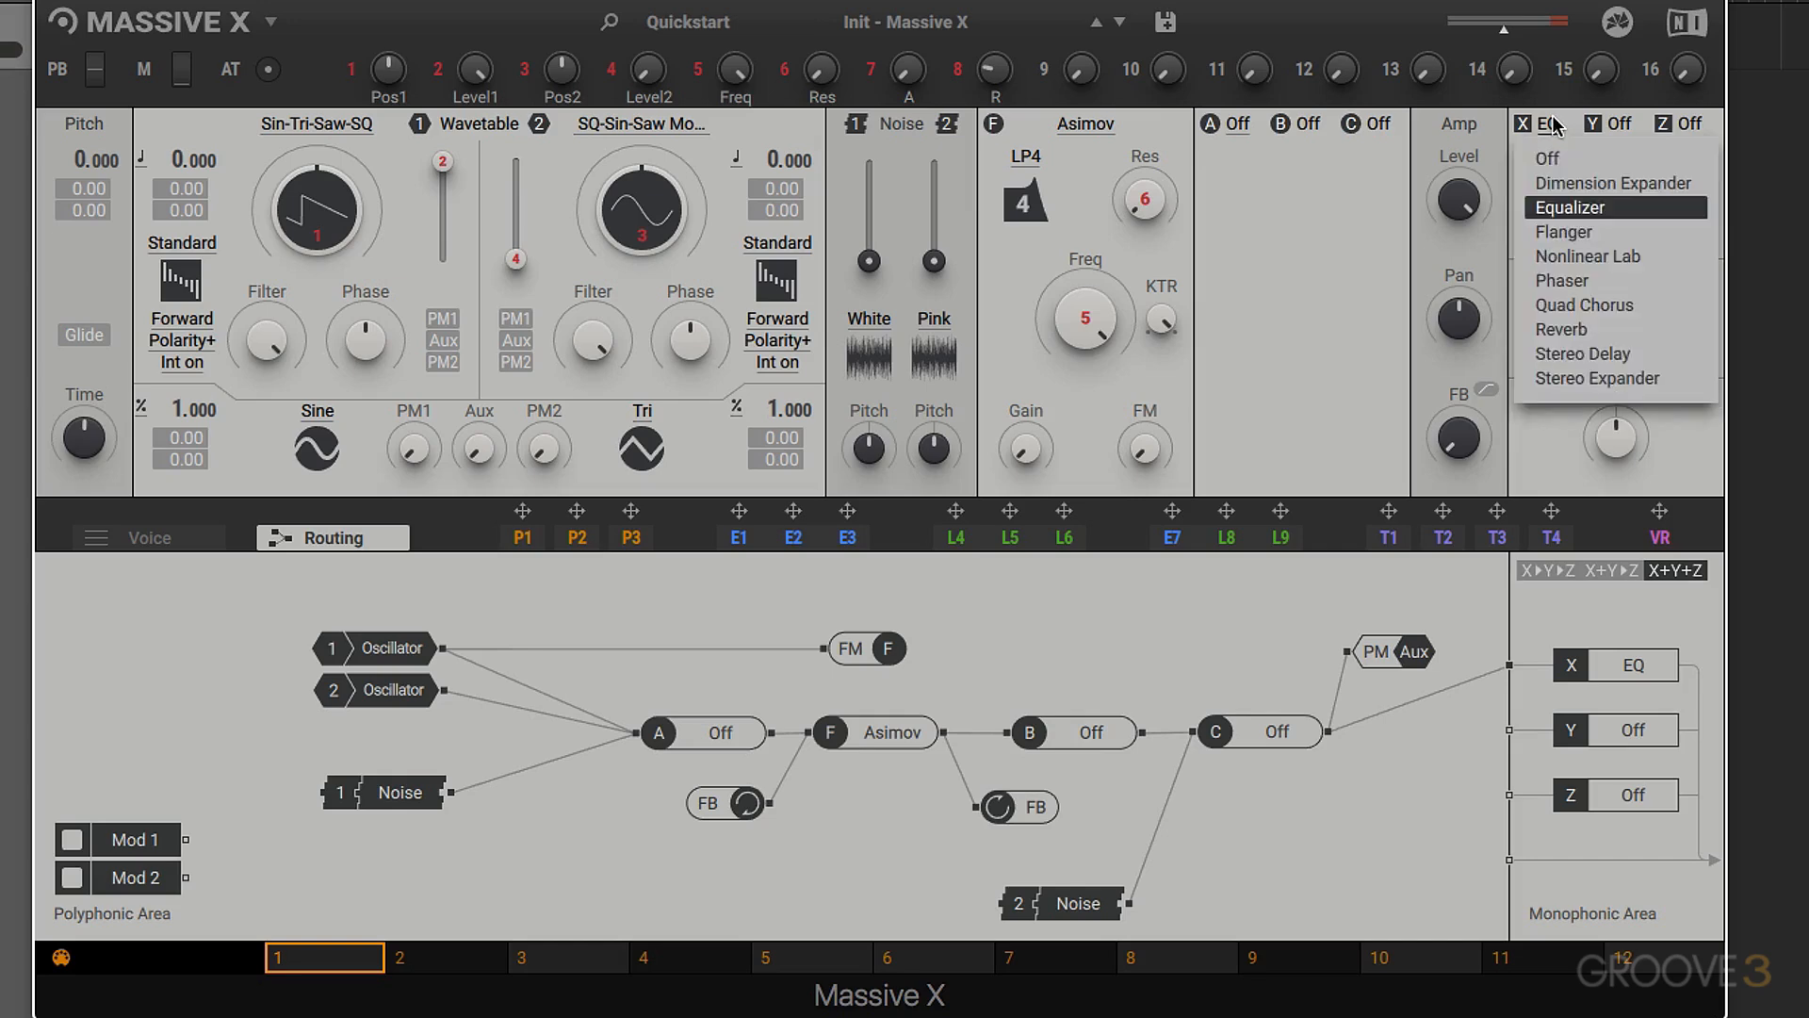
pyautogui.click(1555, 231)
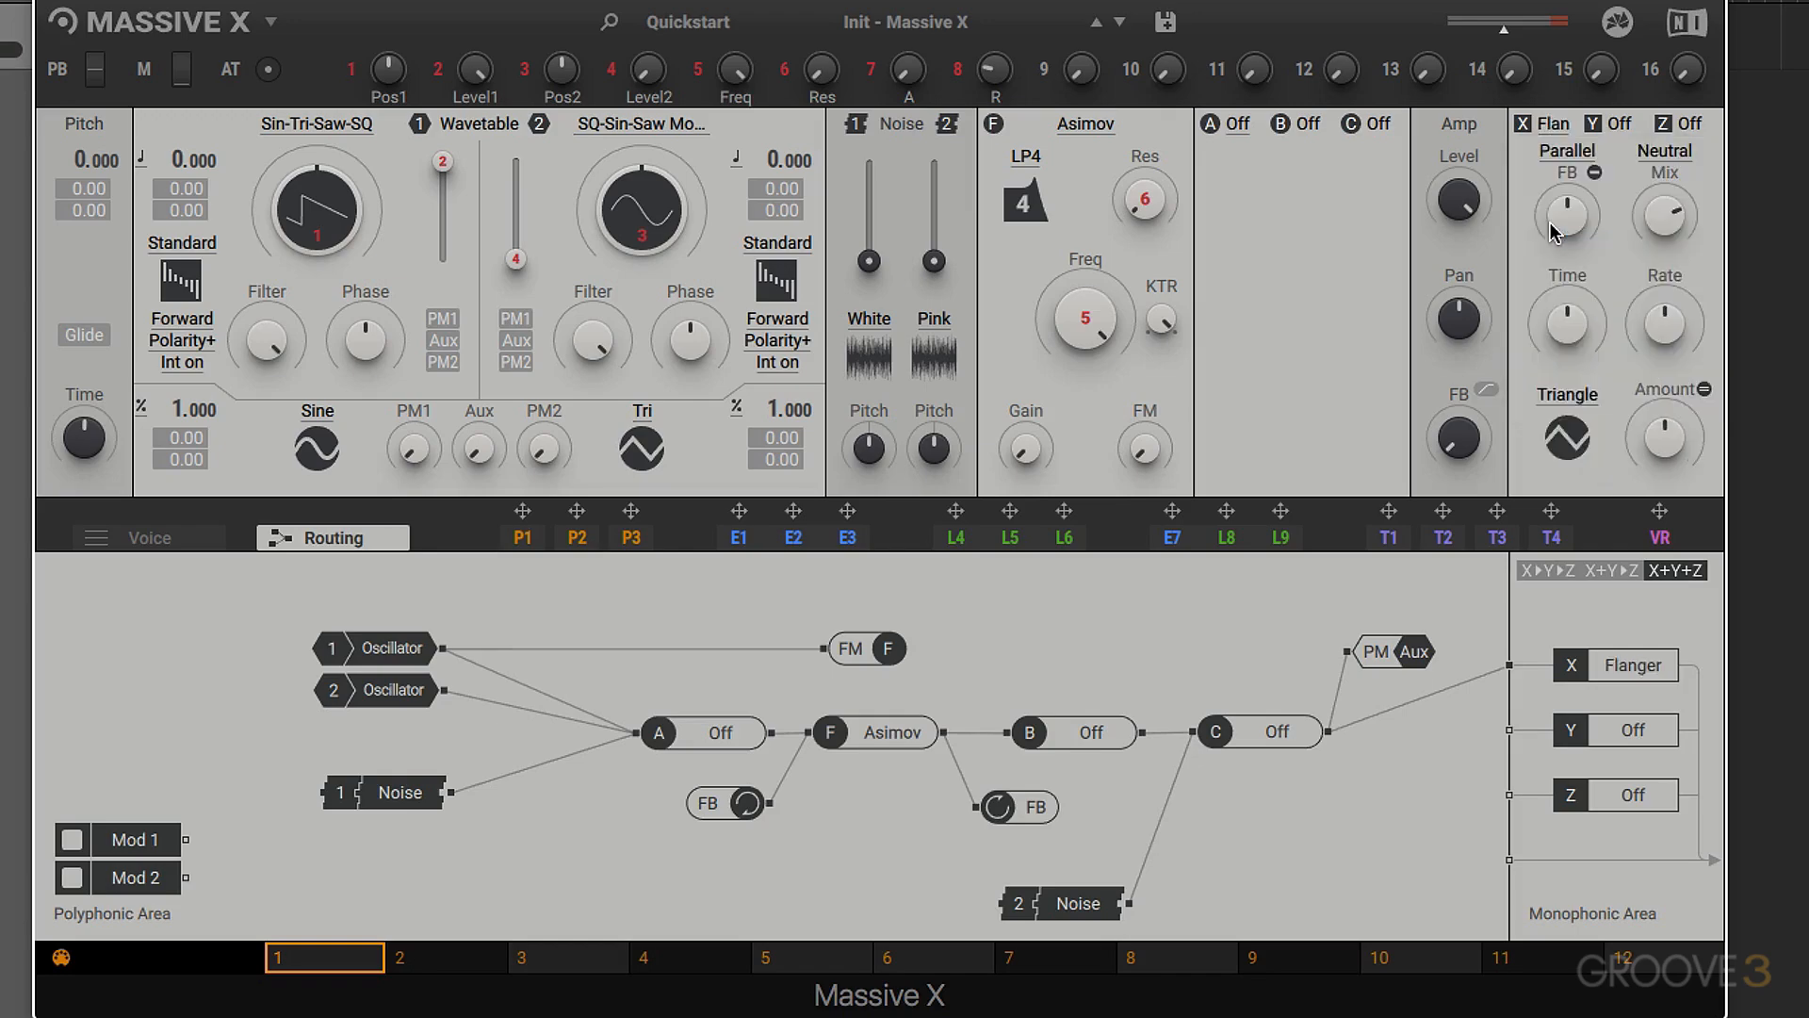
# - View the effects available for insert slot A, leaving the slot off
pyautogui.click(1237, 125)
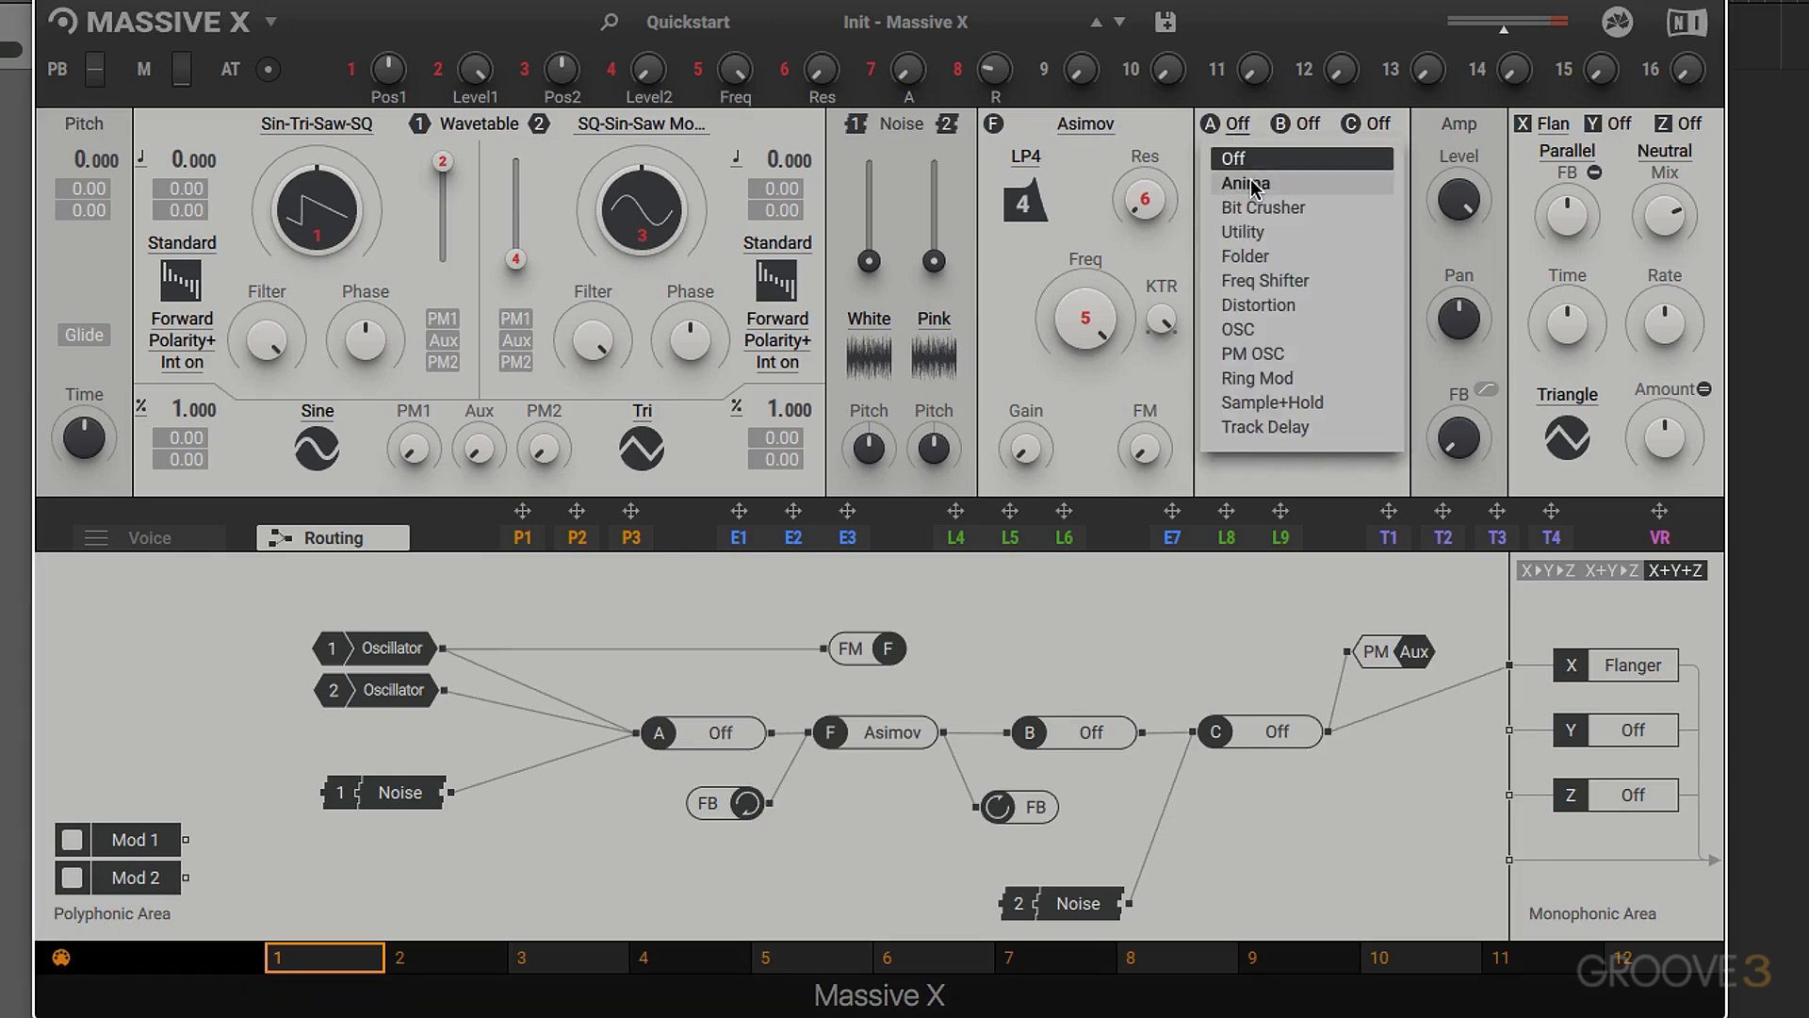
pyautogui.click(1512, 195)
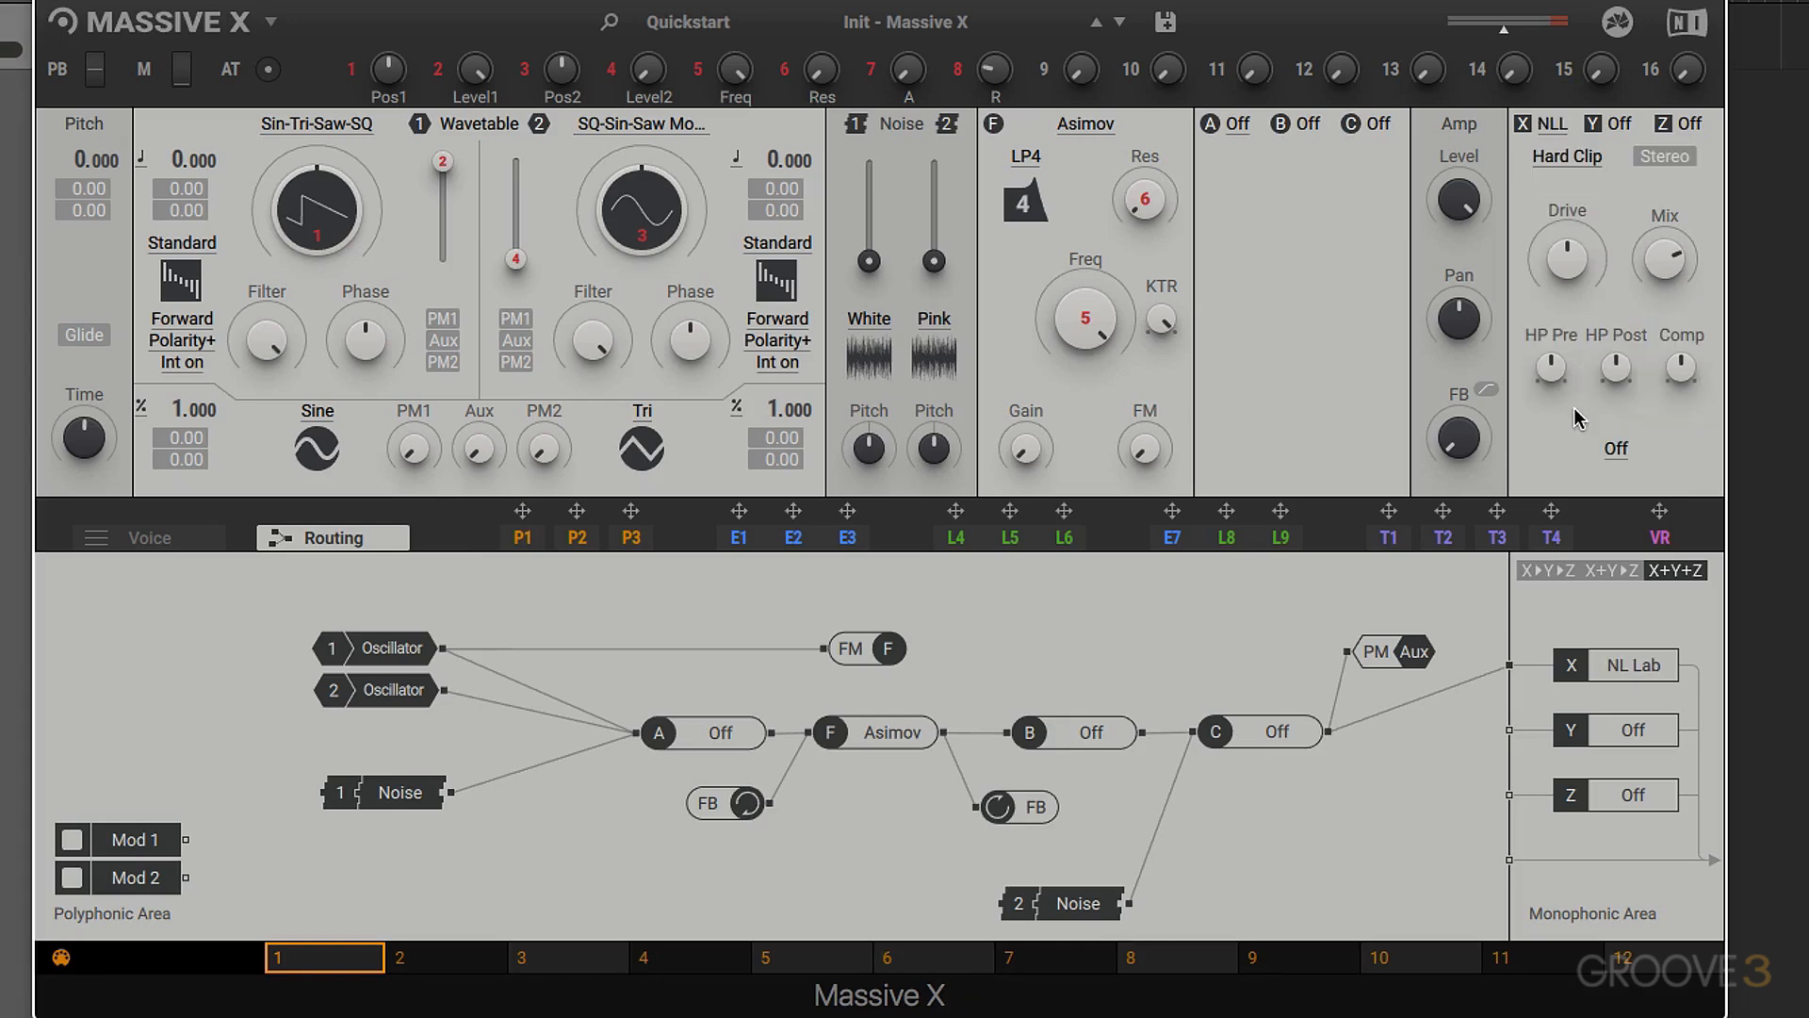
# - Try the Soft Clip and Overdrive distortion types in the Nonlinear Lab, returning to Hard Clip
pyautogui.click(1568, 153)
pyautogui.click(1545, 215)
pyautogui.click(1548, 239)
pyautogui.click(1541, 156)
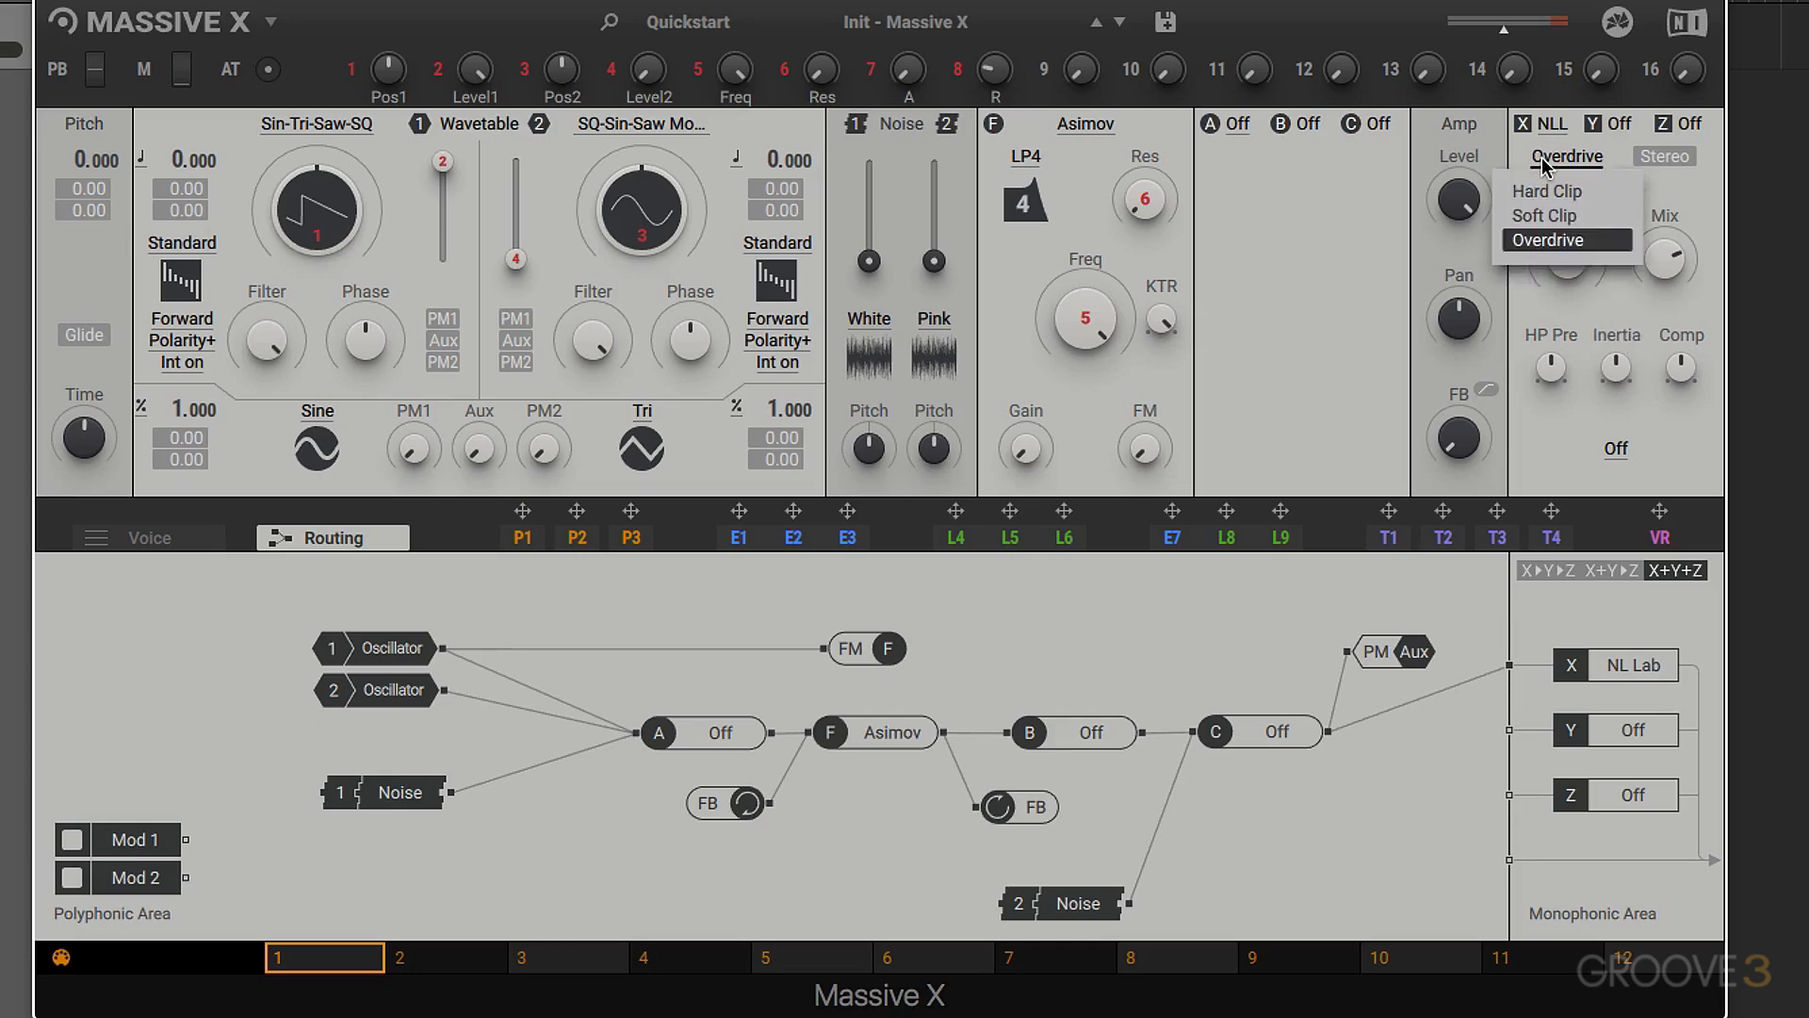
pyautogui.click(1565, 188)
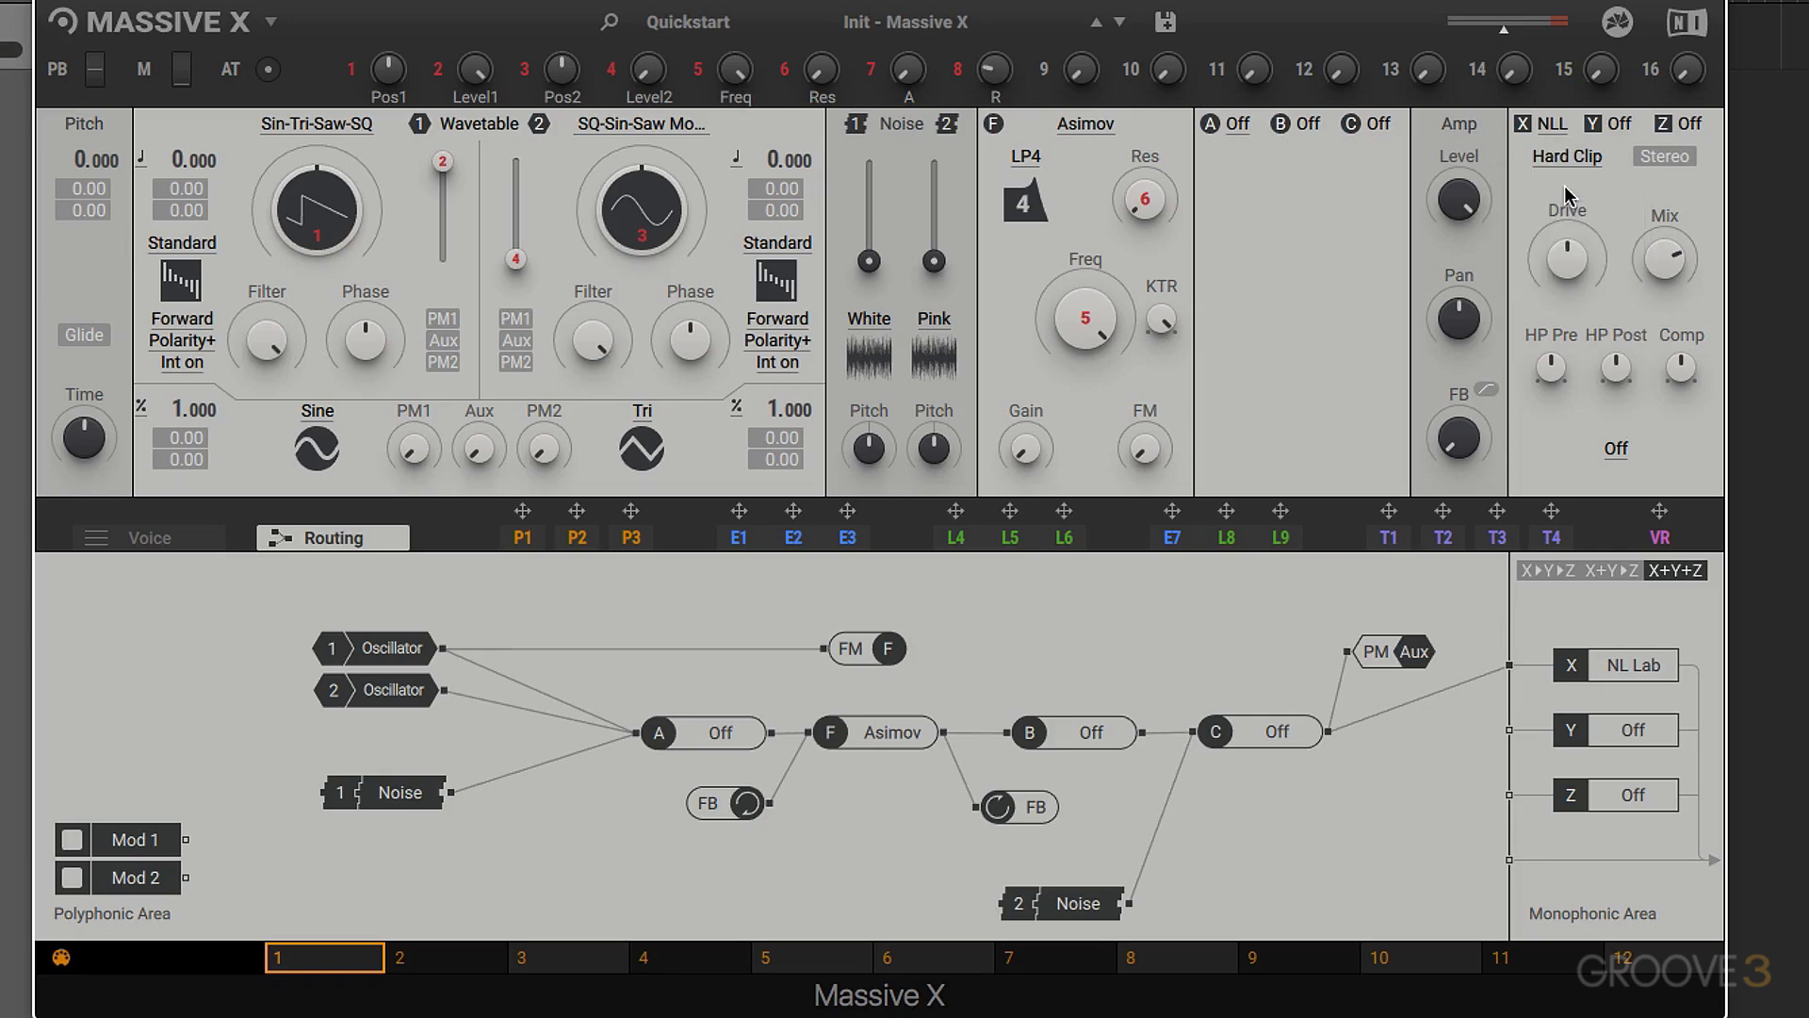
# - Try the West Coast and Hi Gain cabinets in the Nonlinear Lab, returning the cabinet to Off
pyautogui.click(1614, 449)
pyautogui.click(1599, 528)
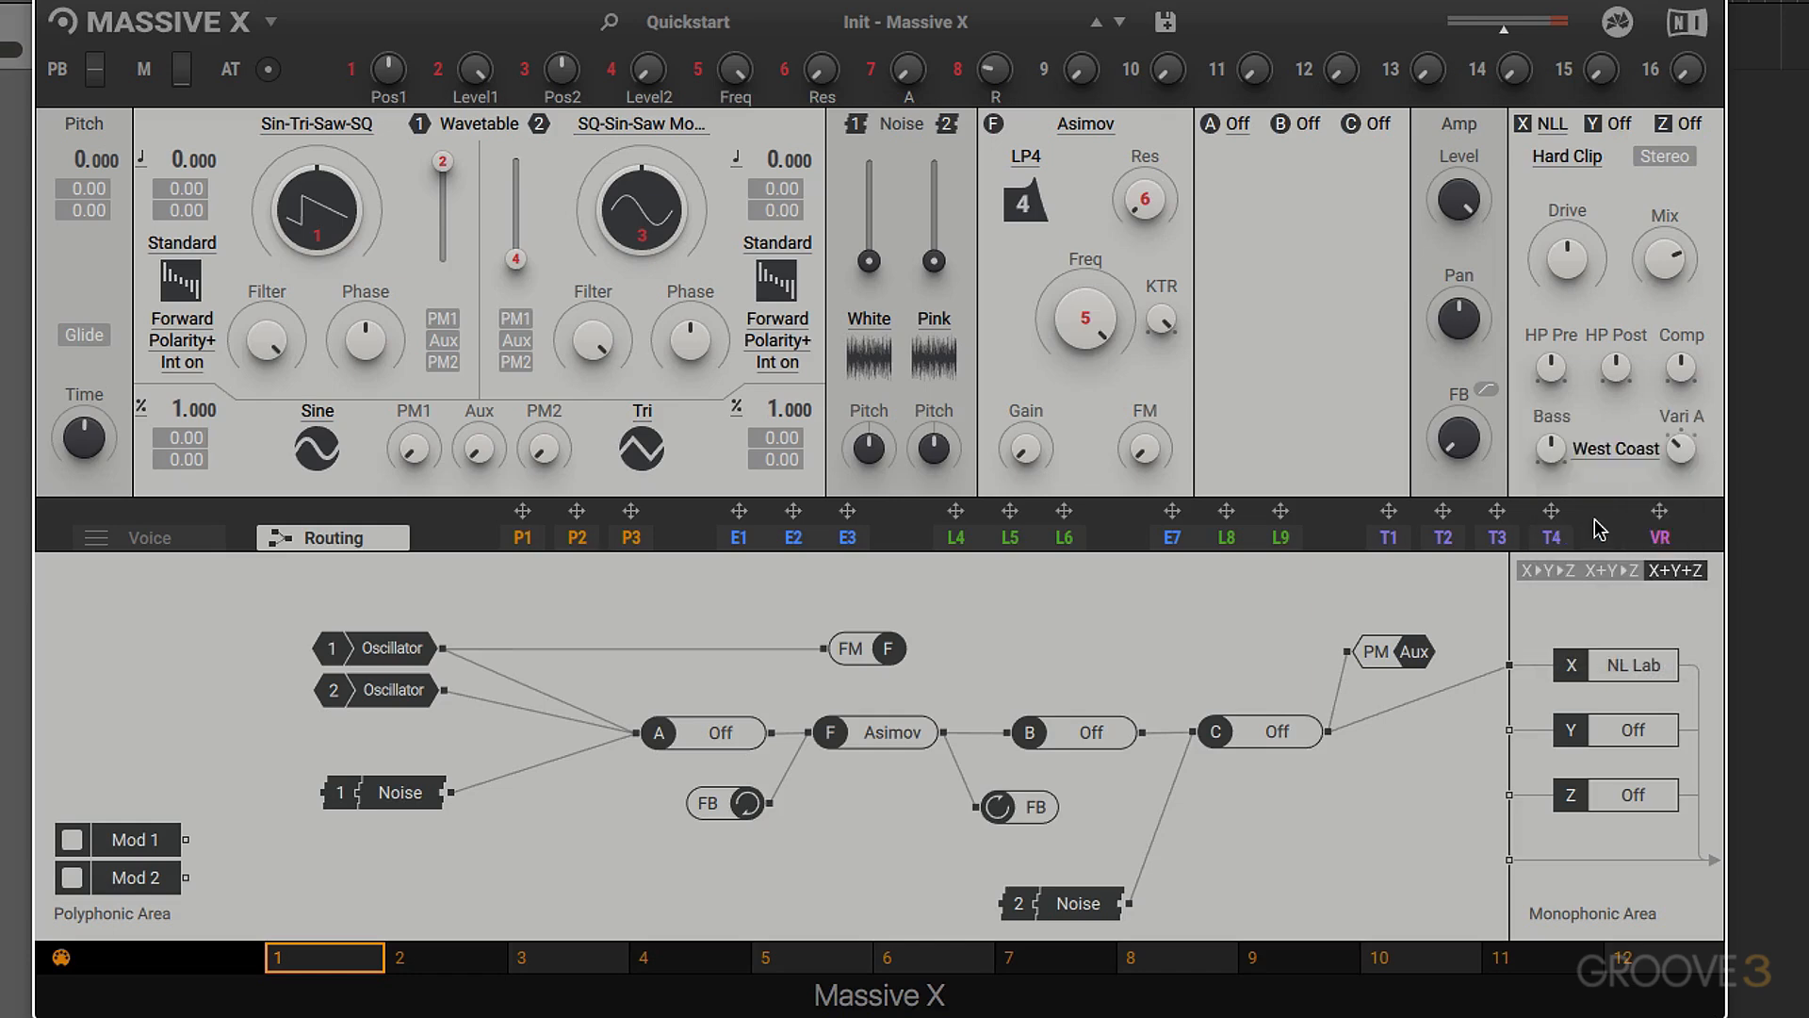
pyautogui.click(1610, 452)
pyautogui.click(1614, 578)
pyautogui.click(1620, 460)
pyautogui.click(1614, 477)
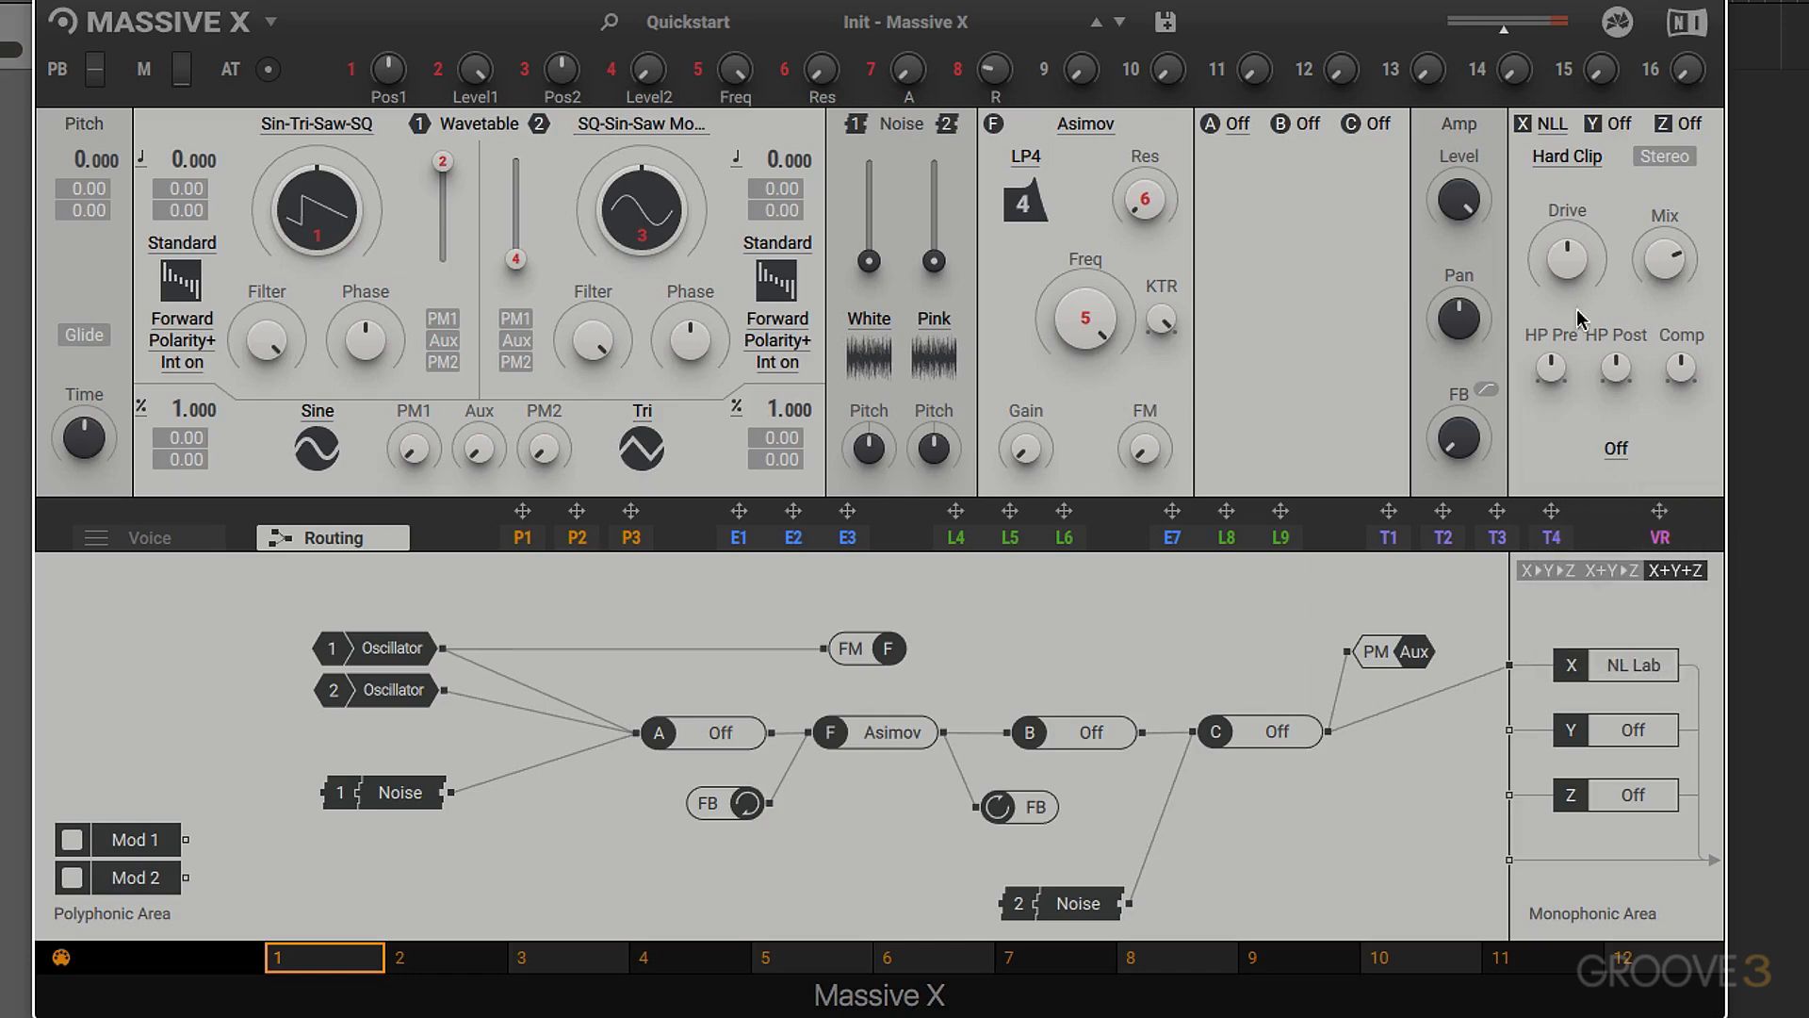
# - With the Nonlinear Lab on Hard Clip, raise Drive and turn HP Pre down to minimum
pyautogui.click(1570, 161)
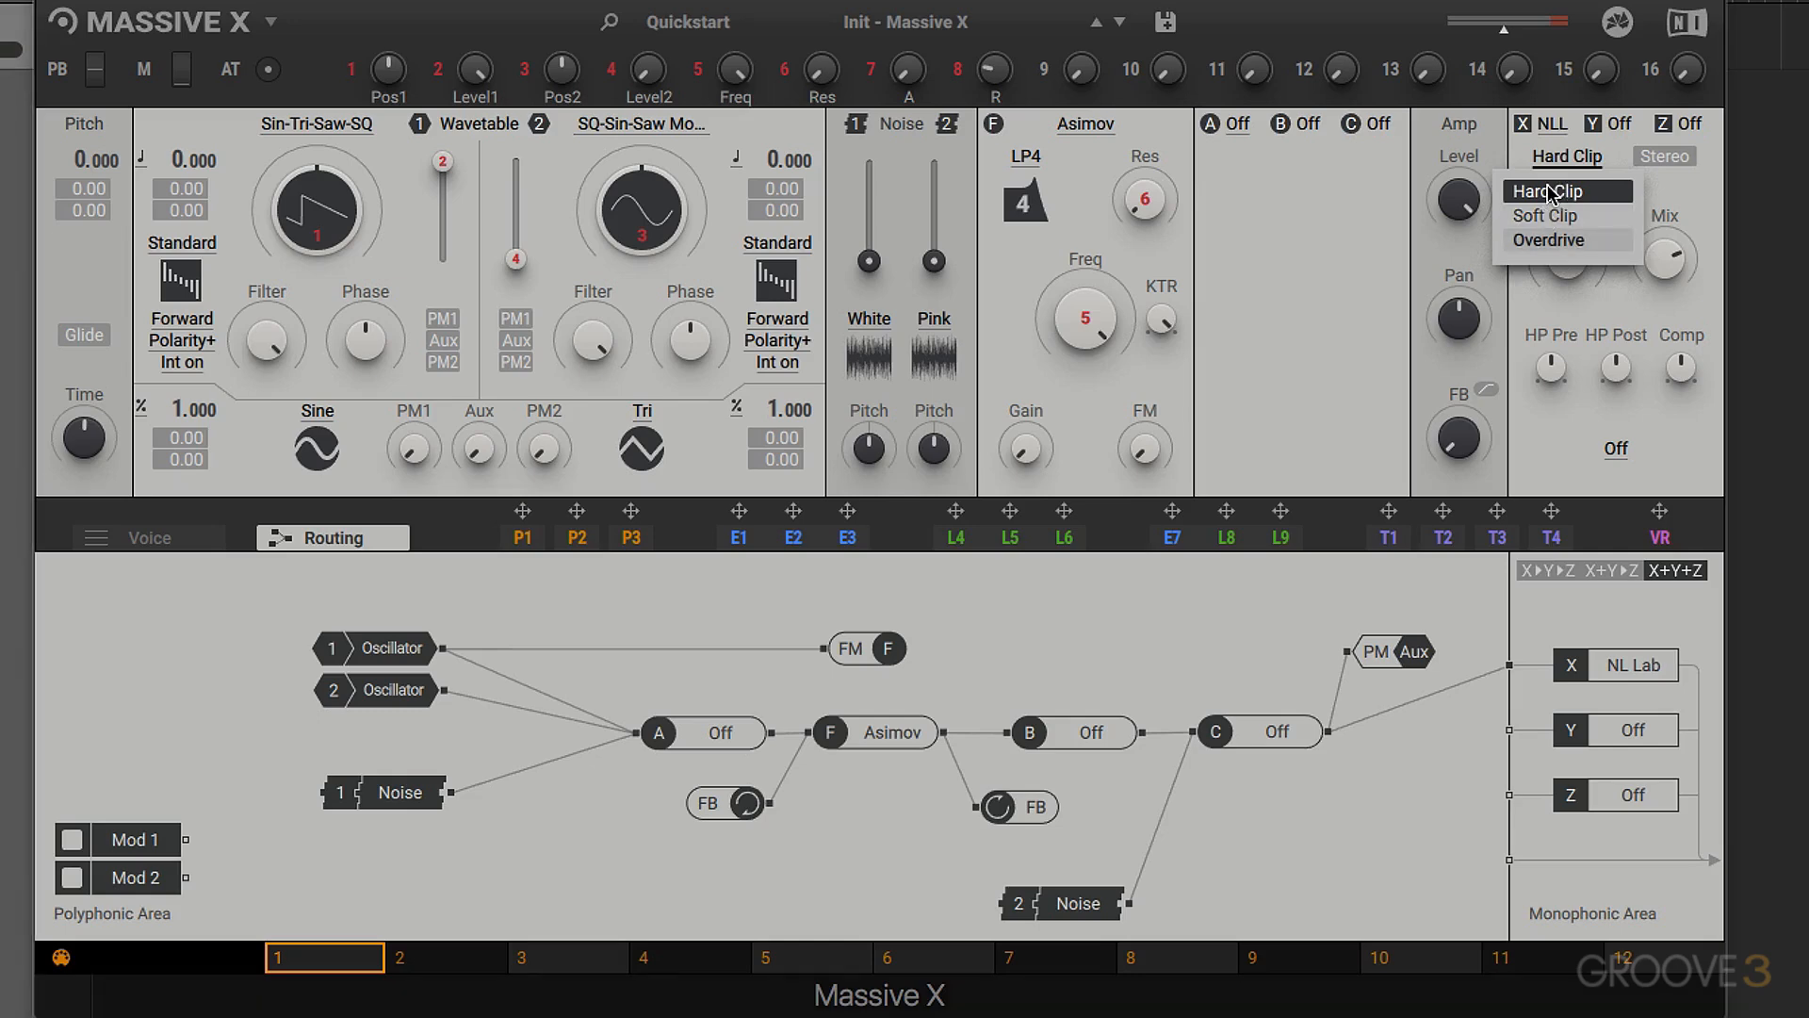
pyautogui.click(1543, 216)
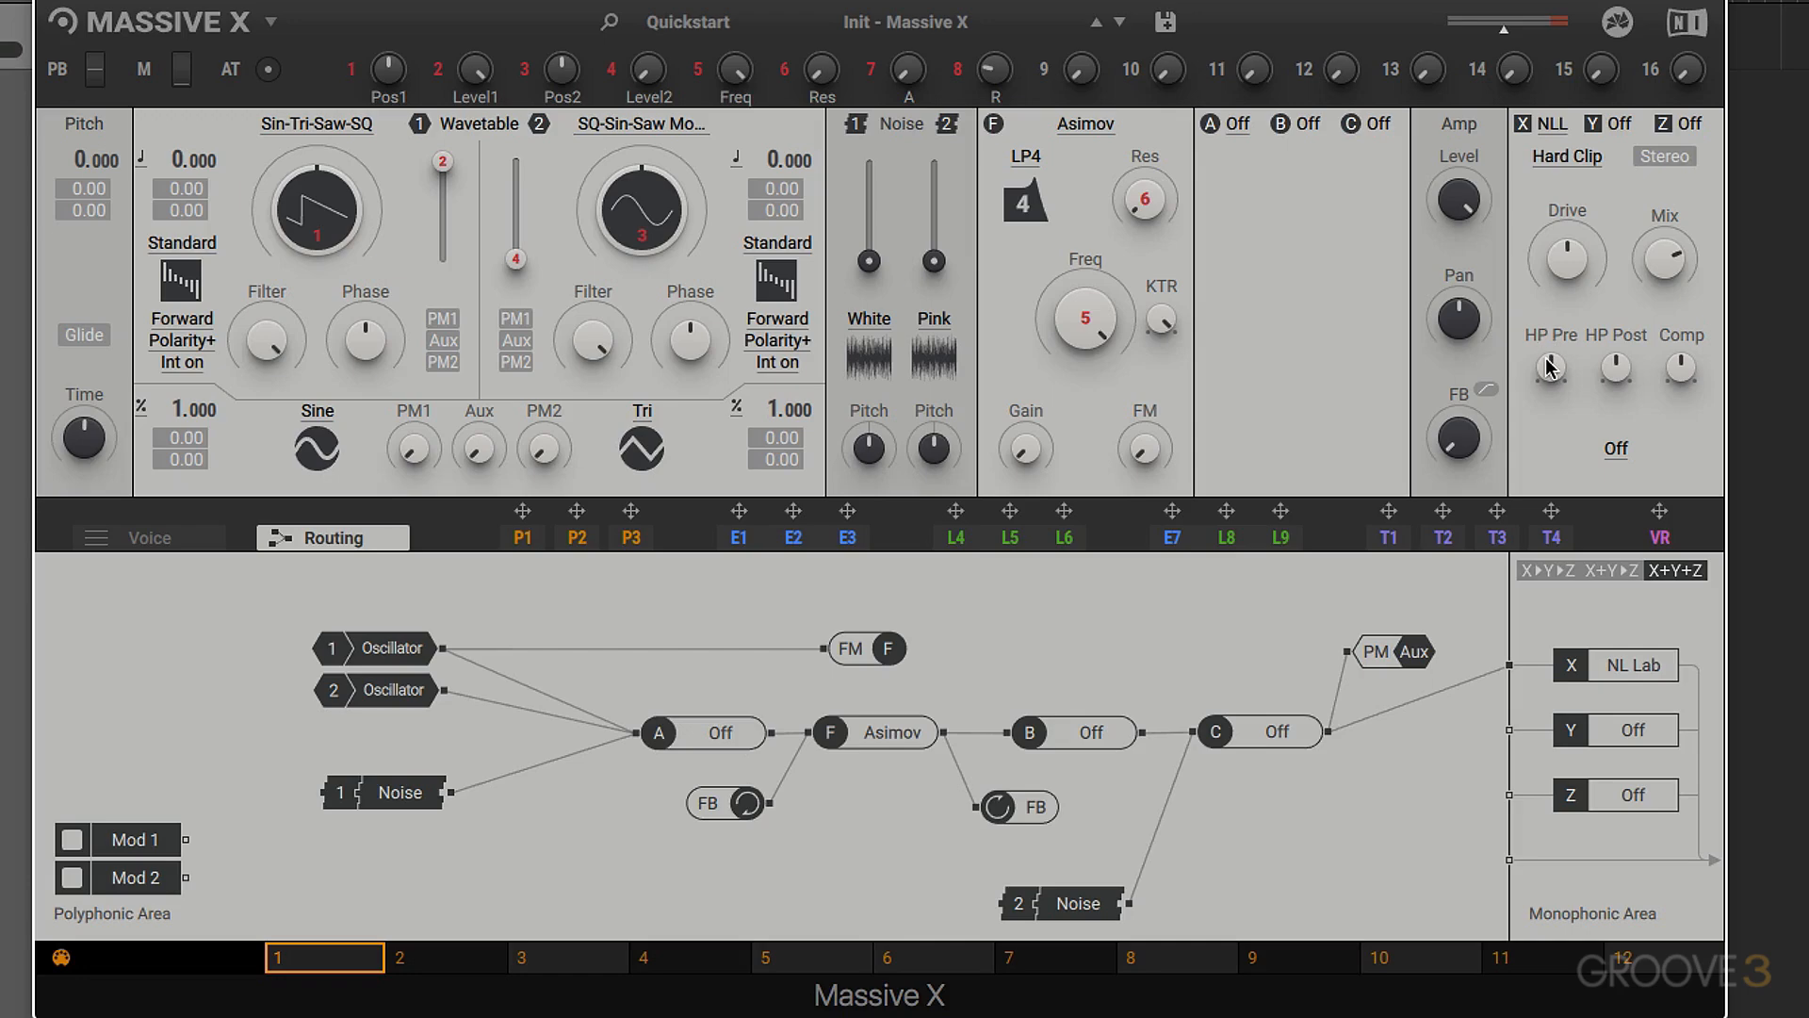
pyautogui.moveTo(1561, 271); pyautogui.dragTo(1561, 209)
pyautogui.moveTo(1551, 368); pyautogui.dragTo(1551, 322)
pyautogui.moveTo(1617, 367); pyautogui.dragTo(1685, 375)
# - Switch the Nonlinear Lab to Soft Clip and vary its Glue amount
pyautogui.click(1568, 147)
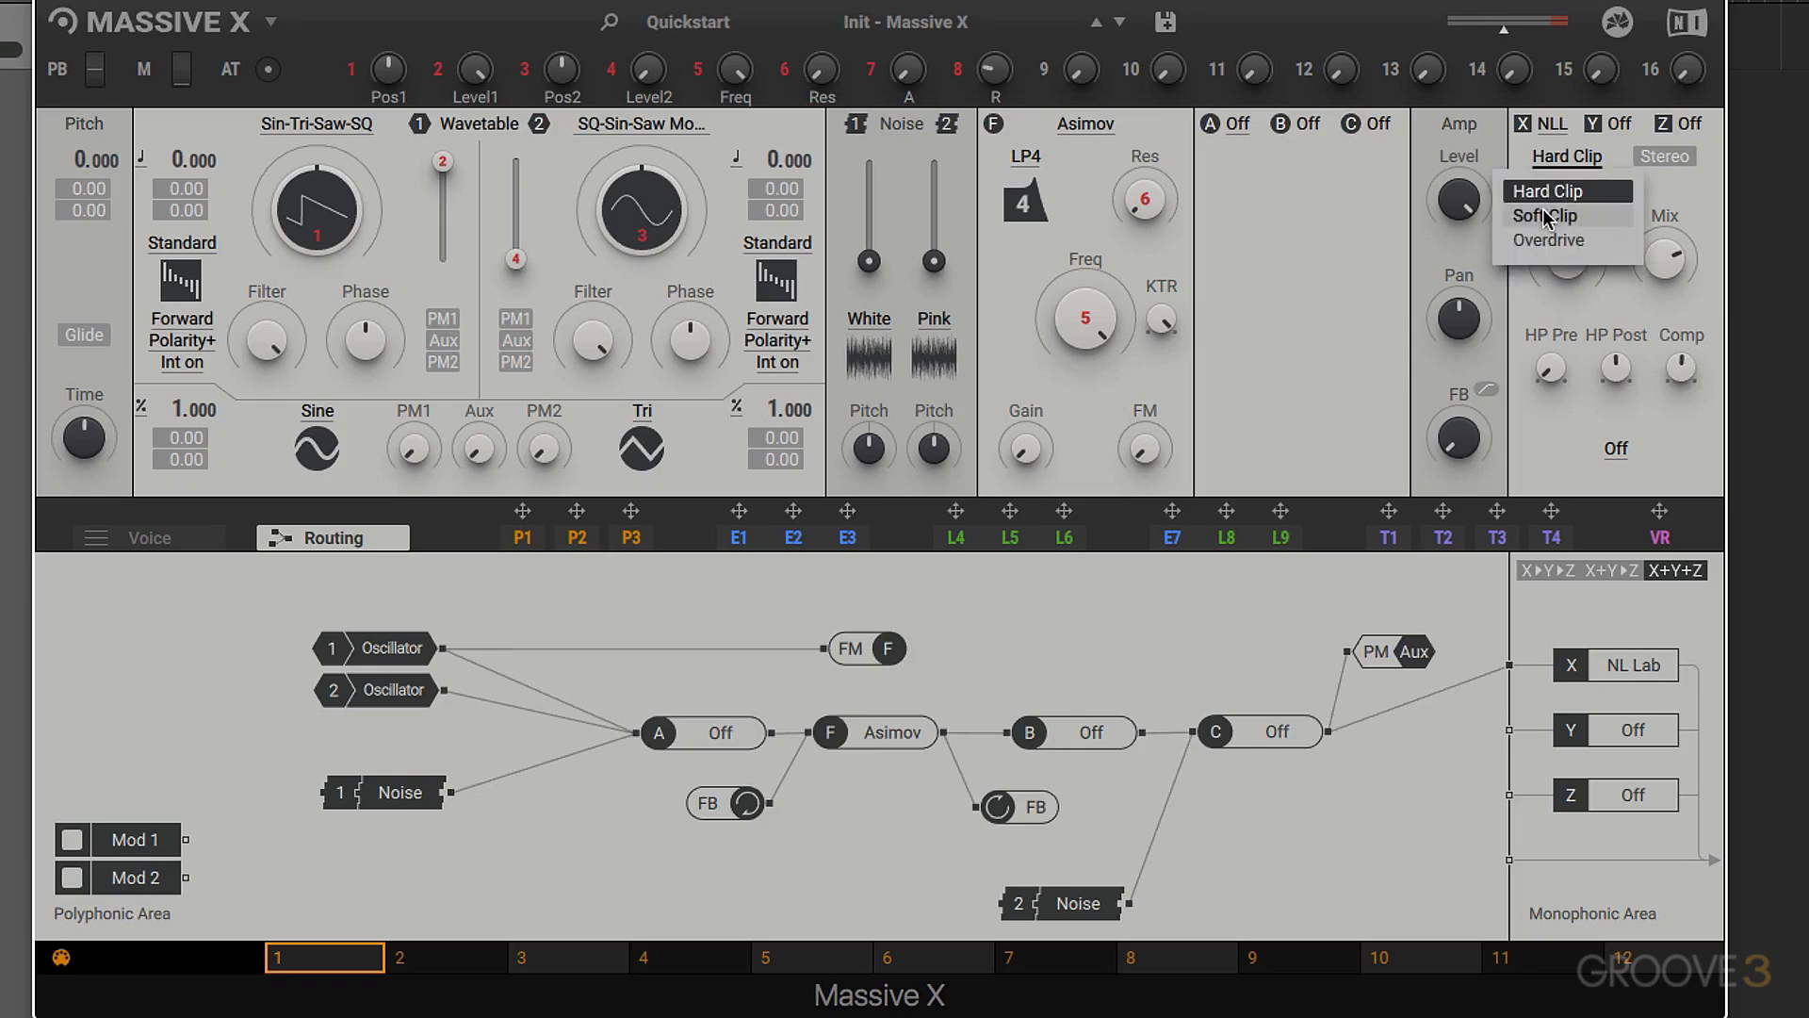
pyautogui.click(1542, 207)
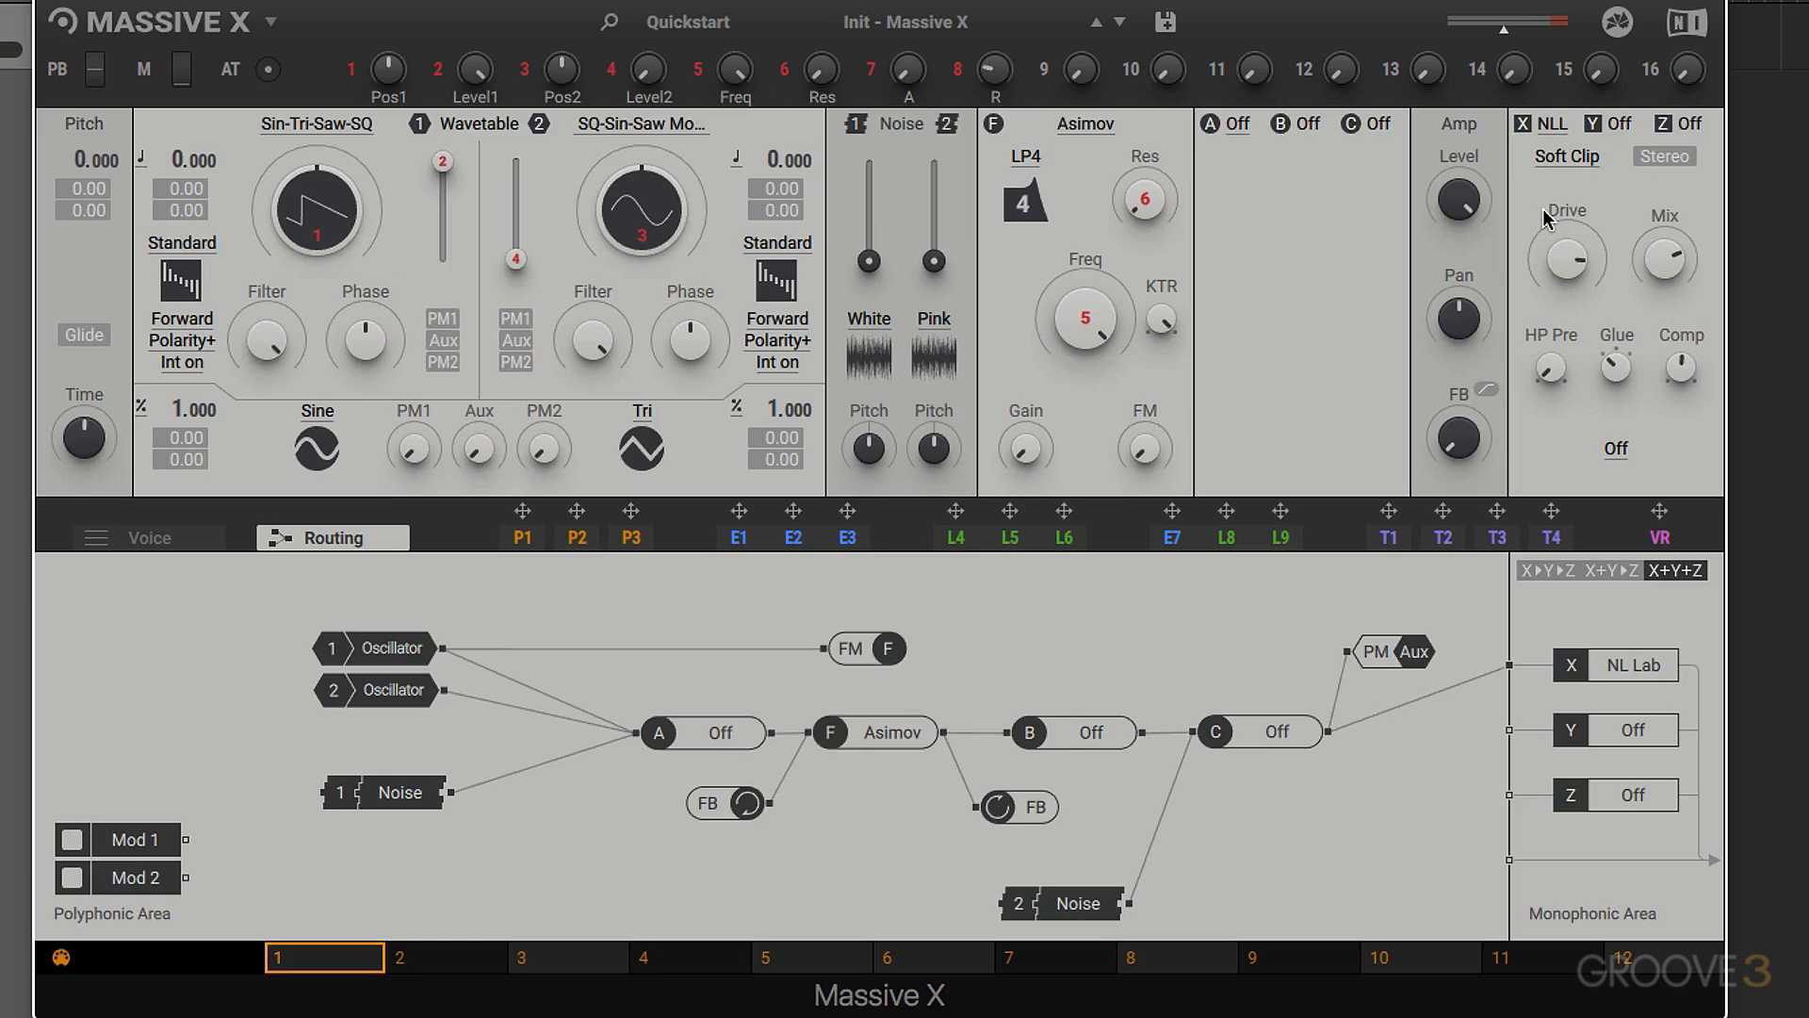
pyautogui.moveTo(1615, 364)
pyautogui.mouseDown()
pyautogui.moveTo(1618, 344)
pyautogui.moveTo(1618, 372)
pyautogui.mouseUp()
pyautogui.moveTo(1619, 346); pyautogui.dragTo(1618, 331)
# - Switch the Nonlinear Lab to Overdrive and vary its Inertia, ending at the centre setting
pyautogui.click(1576, 149)
pyautogui.click(1555, 234)
pyautogui.moveTo(1615, 363); pyautogui.dragTo(1615, 437)
pyautogui.moveTo(1616, 367); pyautogui.dragTo(1616, 367)
# - Toggle the Nonlinear Lab's Stereo option to compare its sound, leaving it on
pyautogui.click(1664, 162)
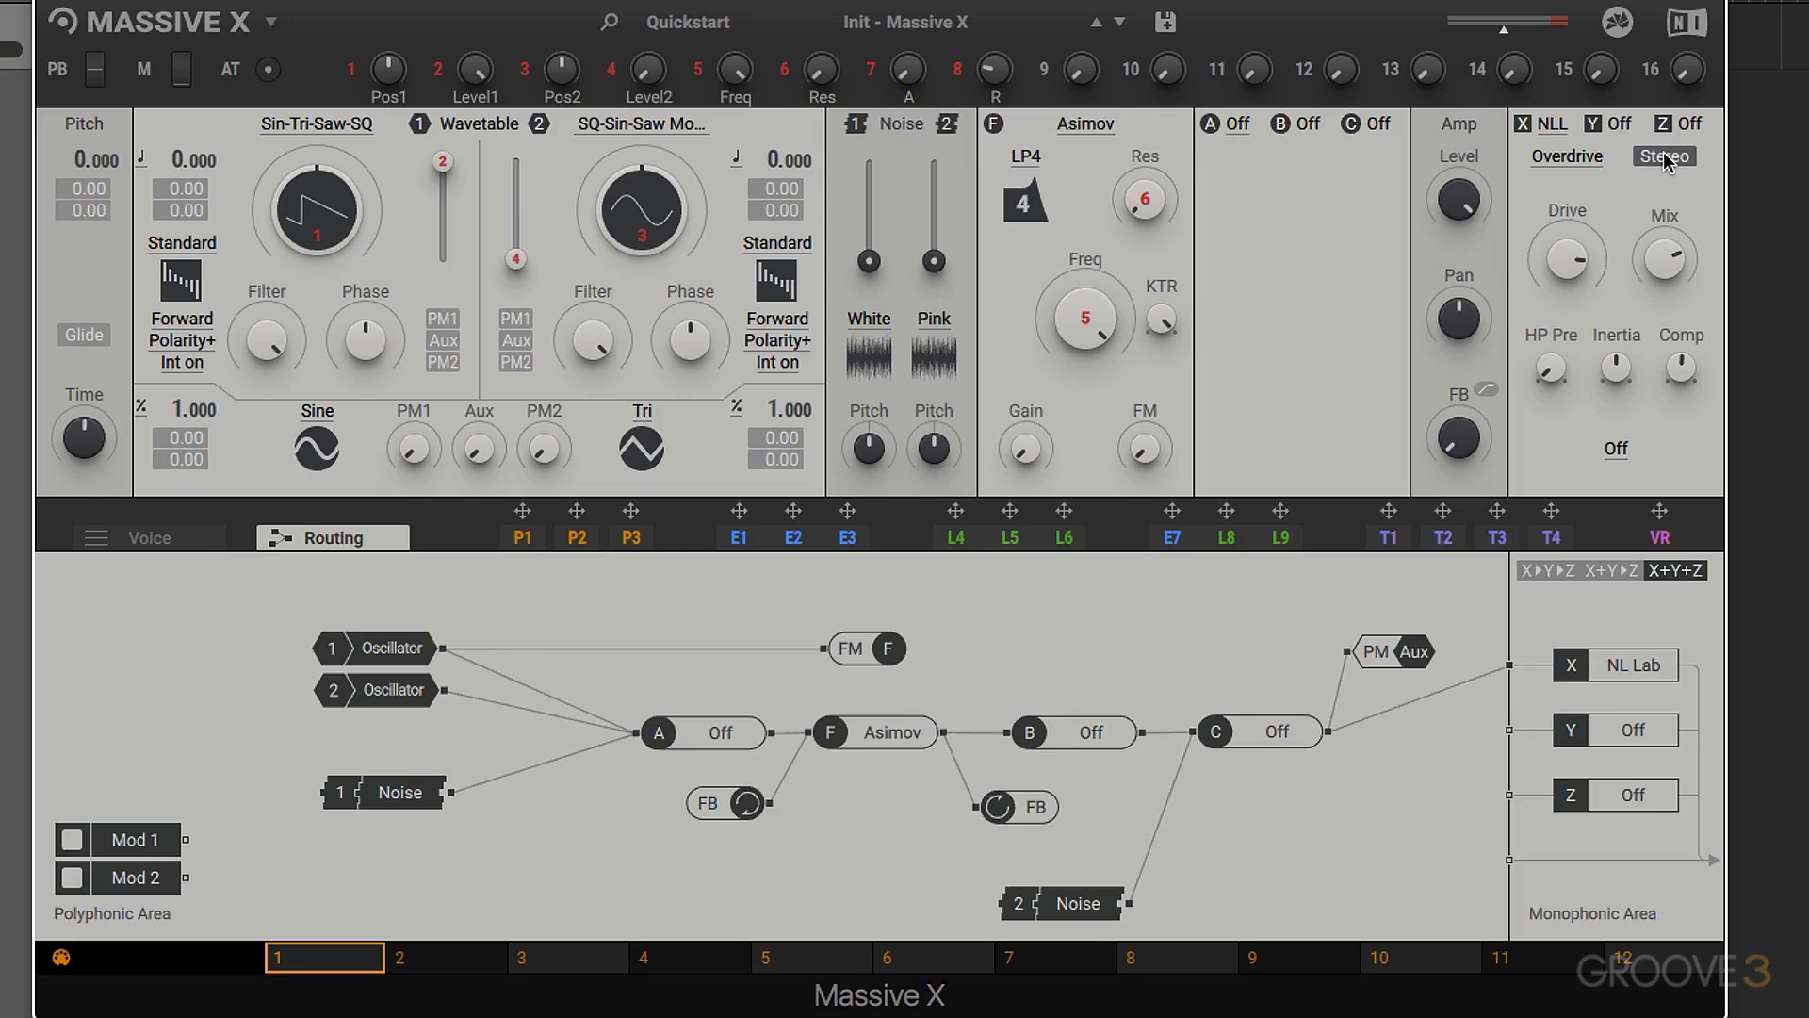
pyautogui.click(1665, 163)
pyautogui.click(1665, 159)
# - Audition the California cabinet and then the West Coast cabinet in the Nonlinear Lab
pyautogui.click(1616, 449)
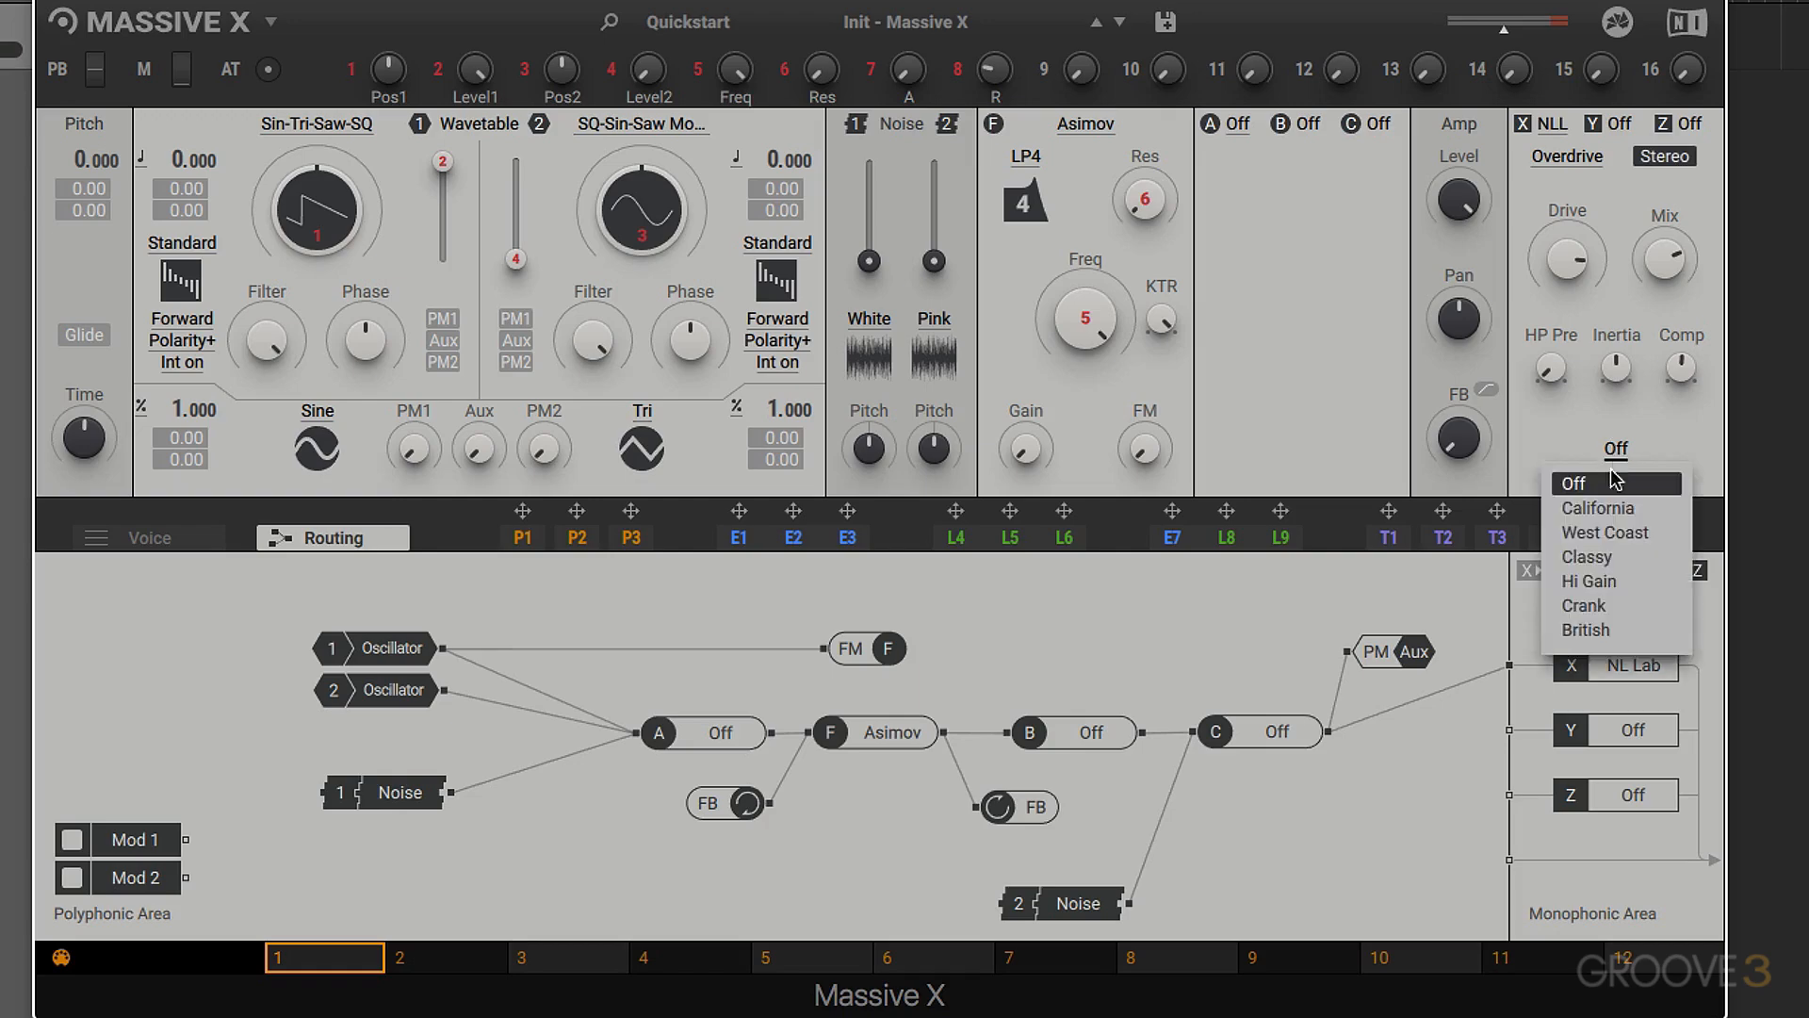
pyautogui.click(1599, 509)
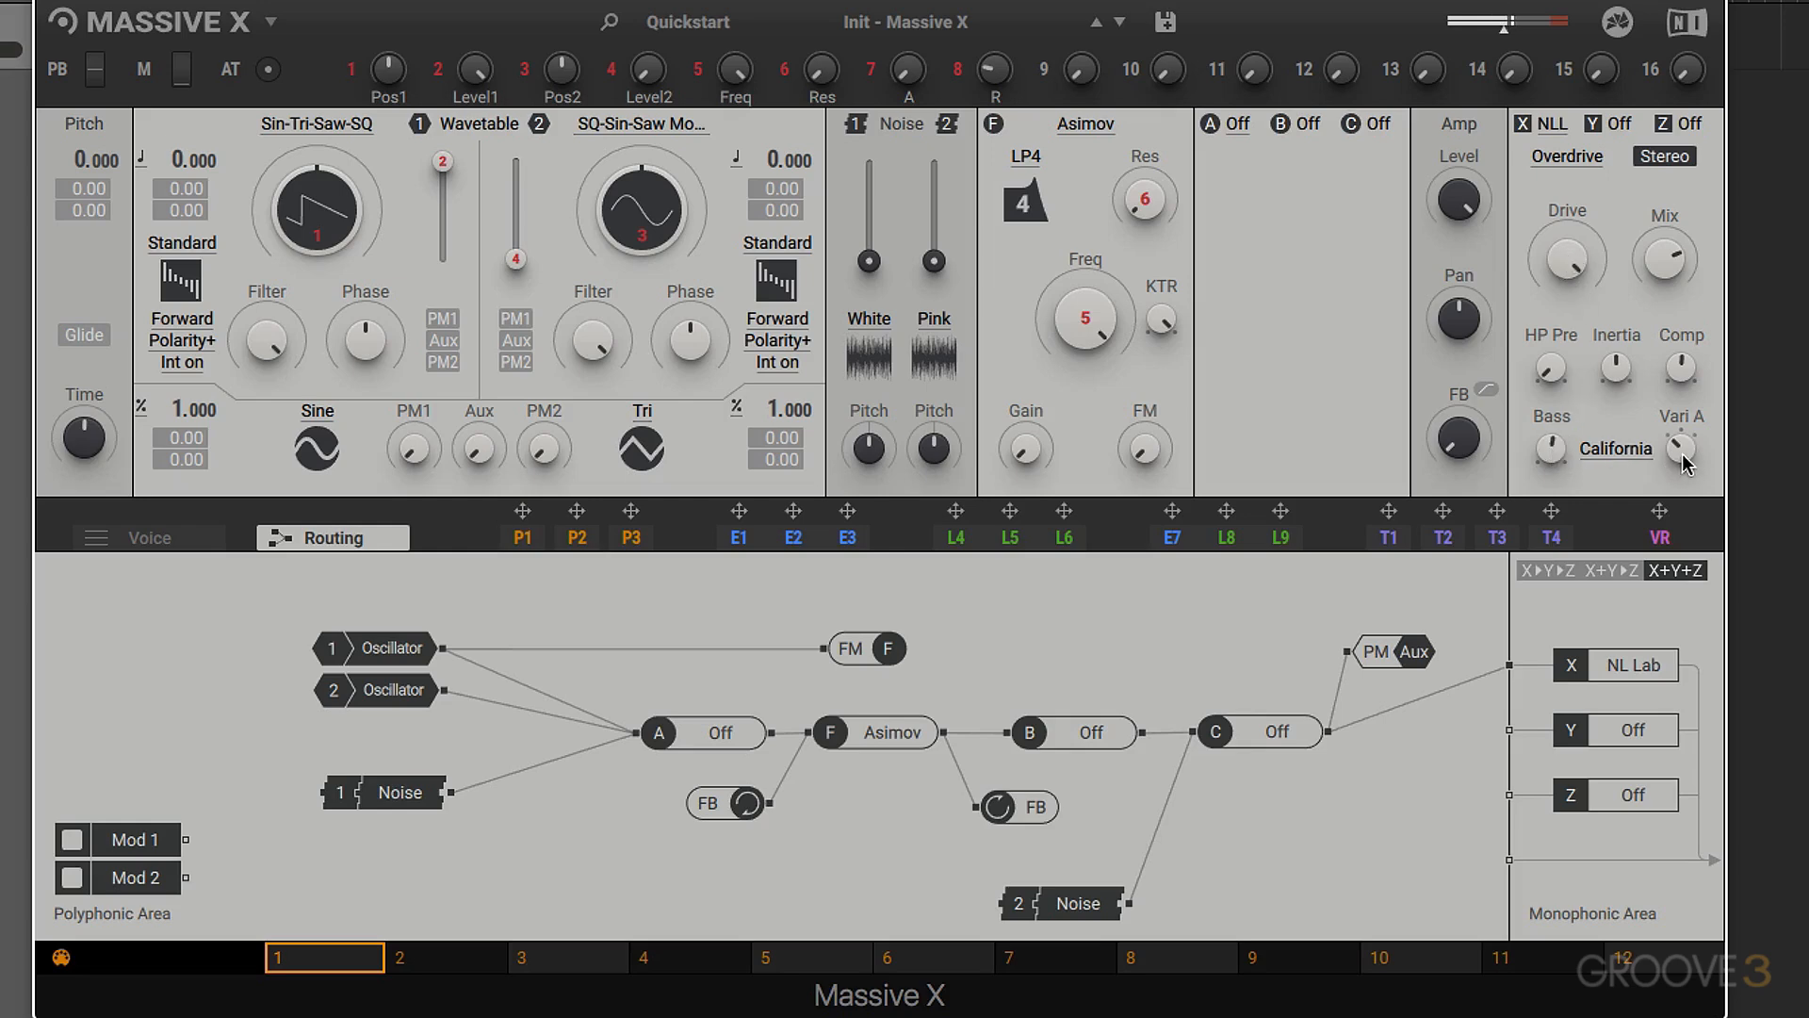
pyautogui.click(1625, 450)
pyautogui.click(1604, 533)
pyautogui.click(1610, 452)
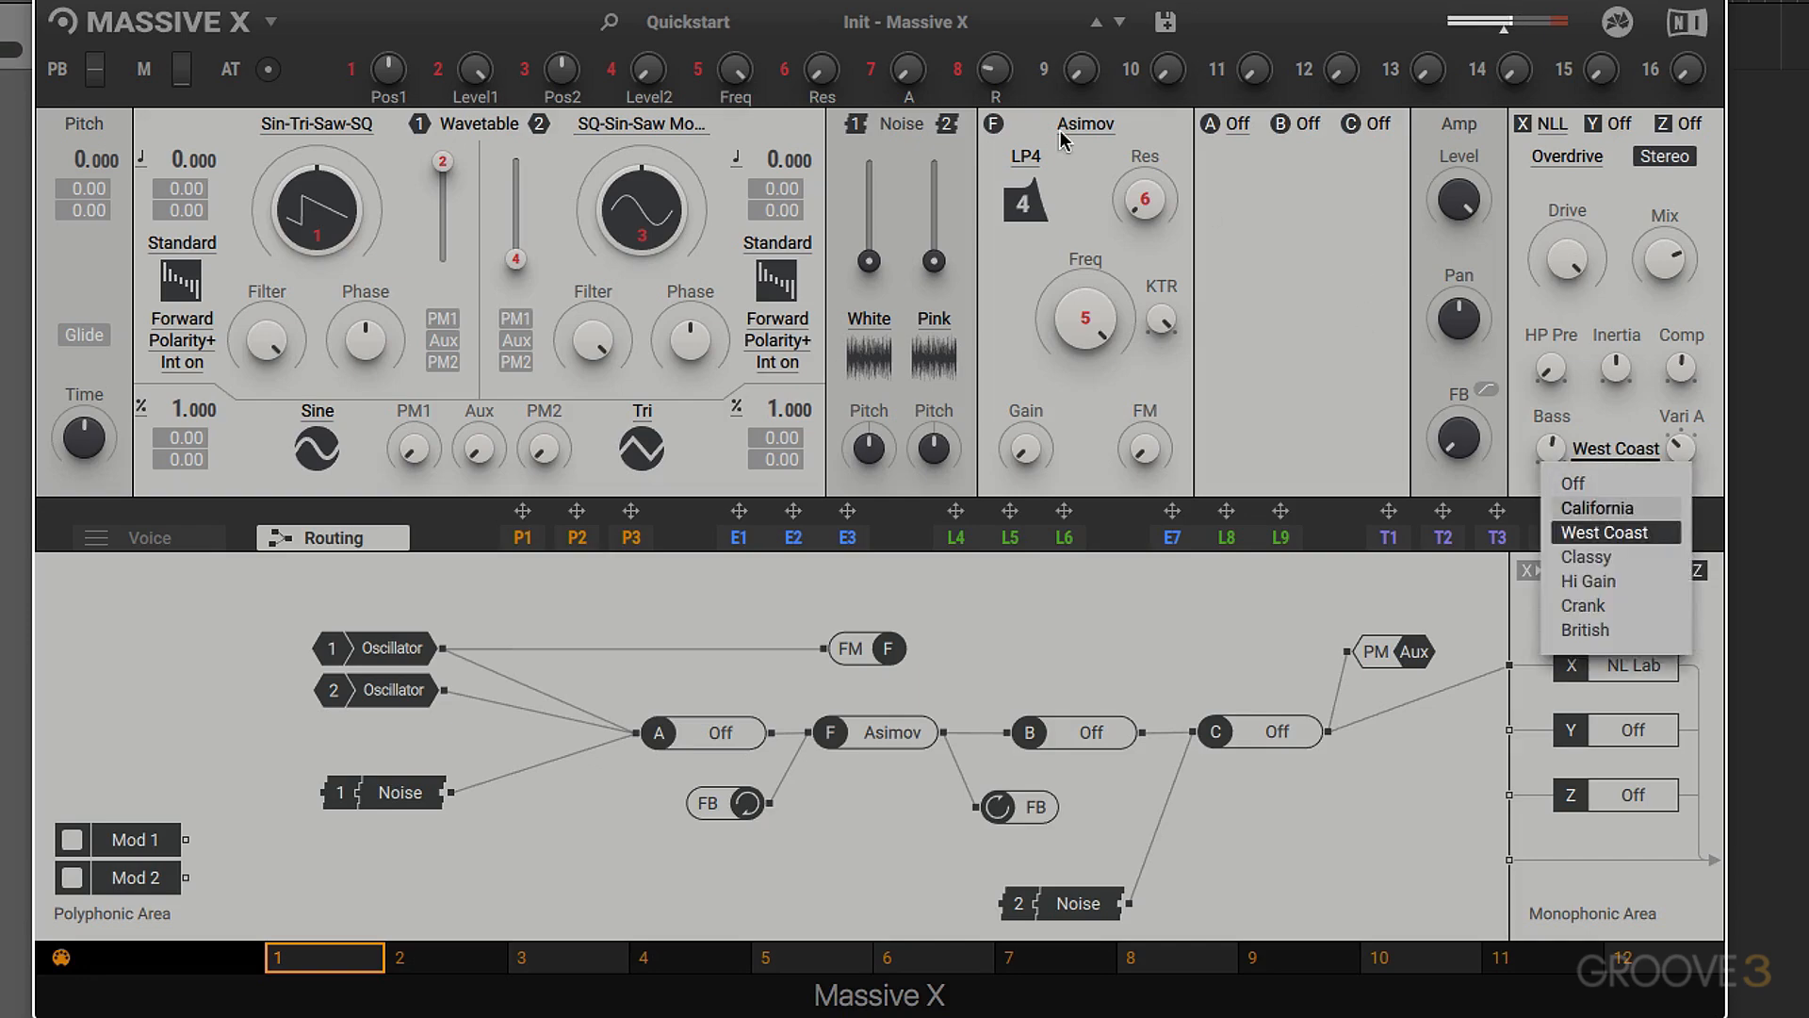
# - Lower oscillator 1's wavetable position to a sine wave and compare the sound with effect slot X bypassed and active
pyautogui.click(373, 177)
pyautogui.moveTo(318, 195); pyautogui.dragTo(319, 263)
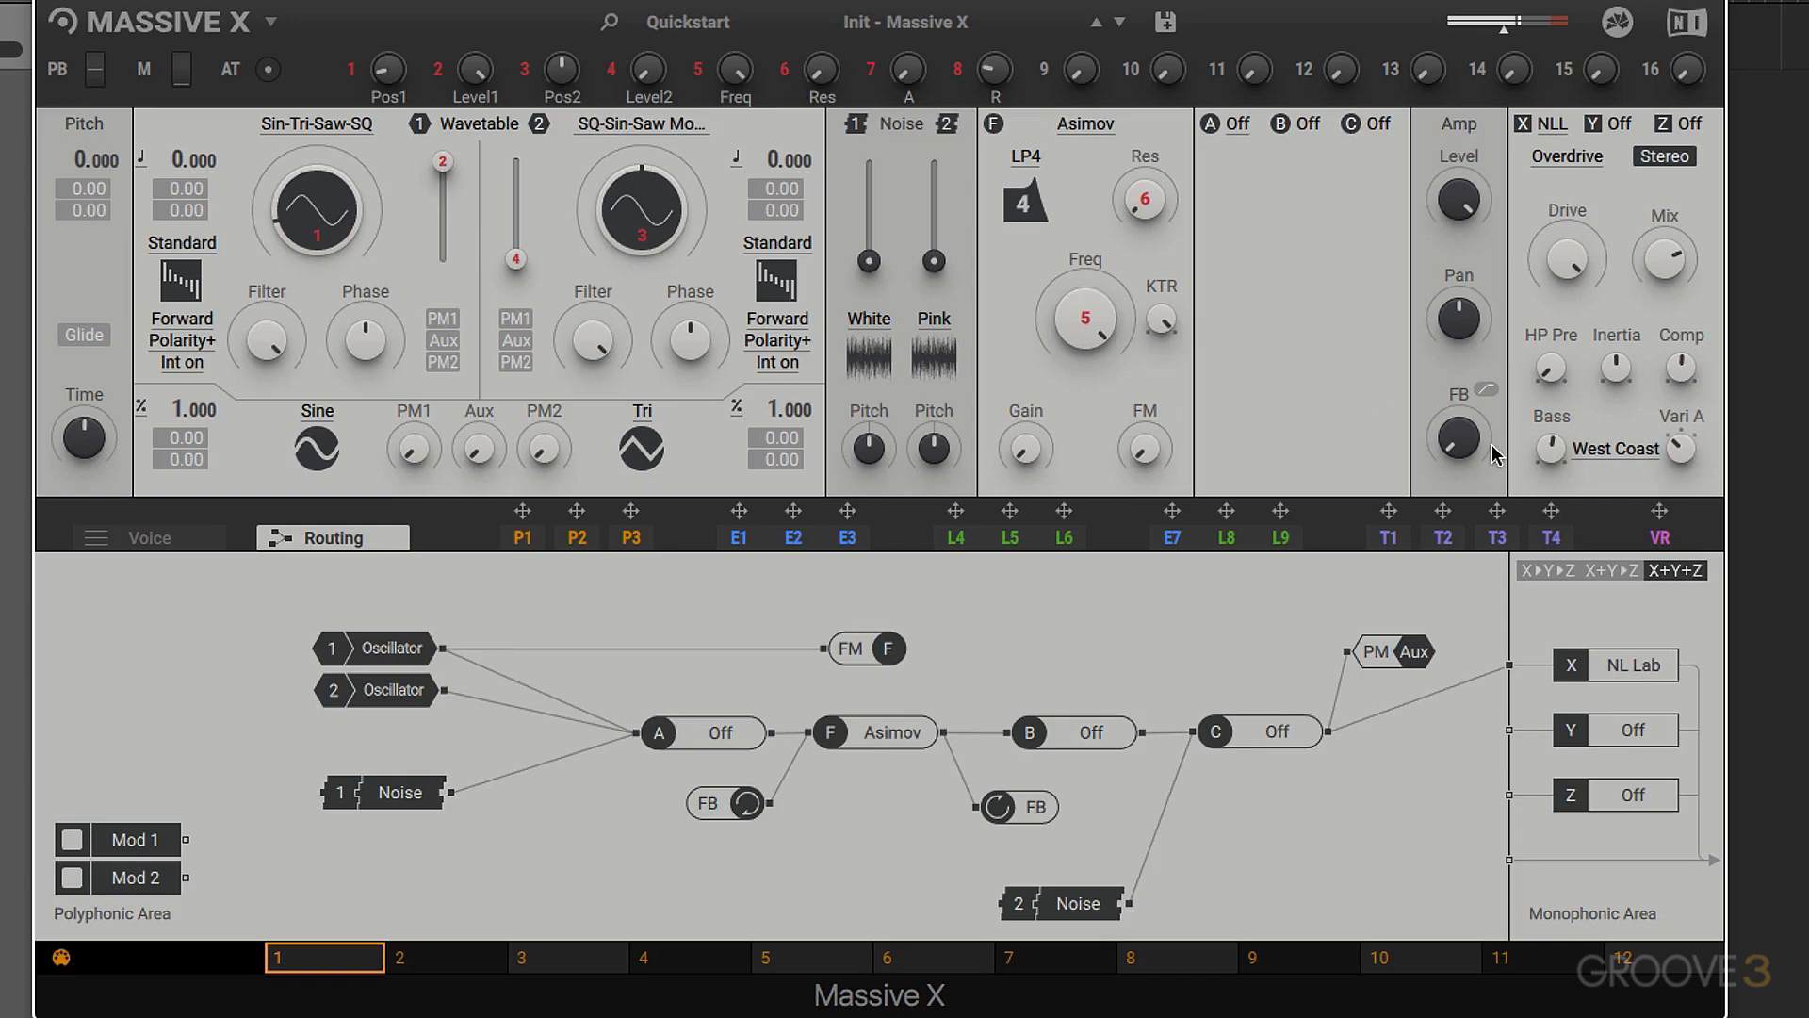
pyautogui.click(1524, 125)
pyautogui.click(1525, 125)
# - Set the Nonlinear Lab's cabinet to Classy
pyautogui.click(1599, 442)
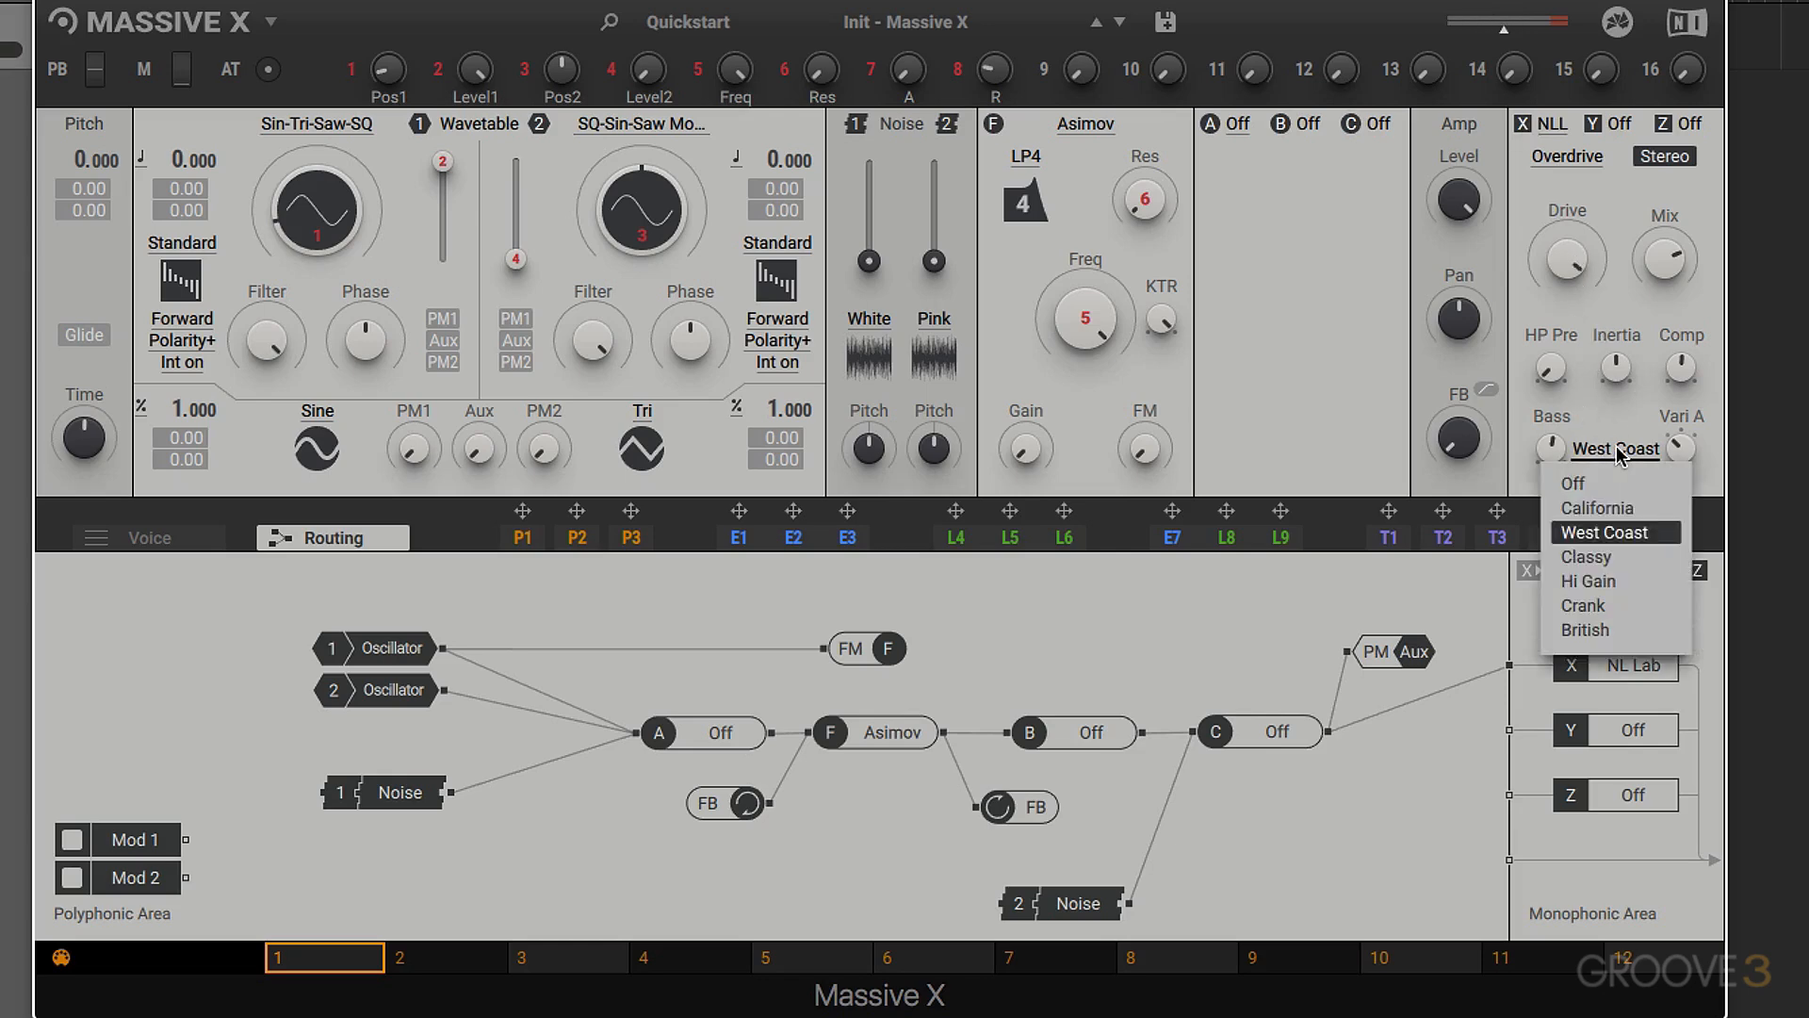
pyautogui.click(1591, 556)
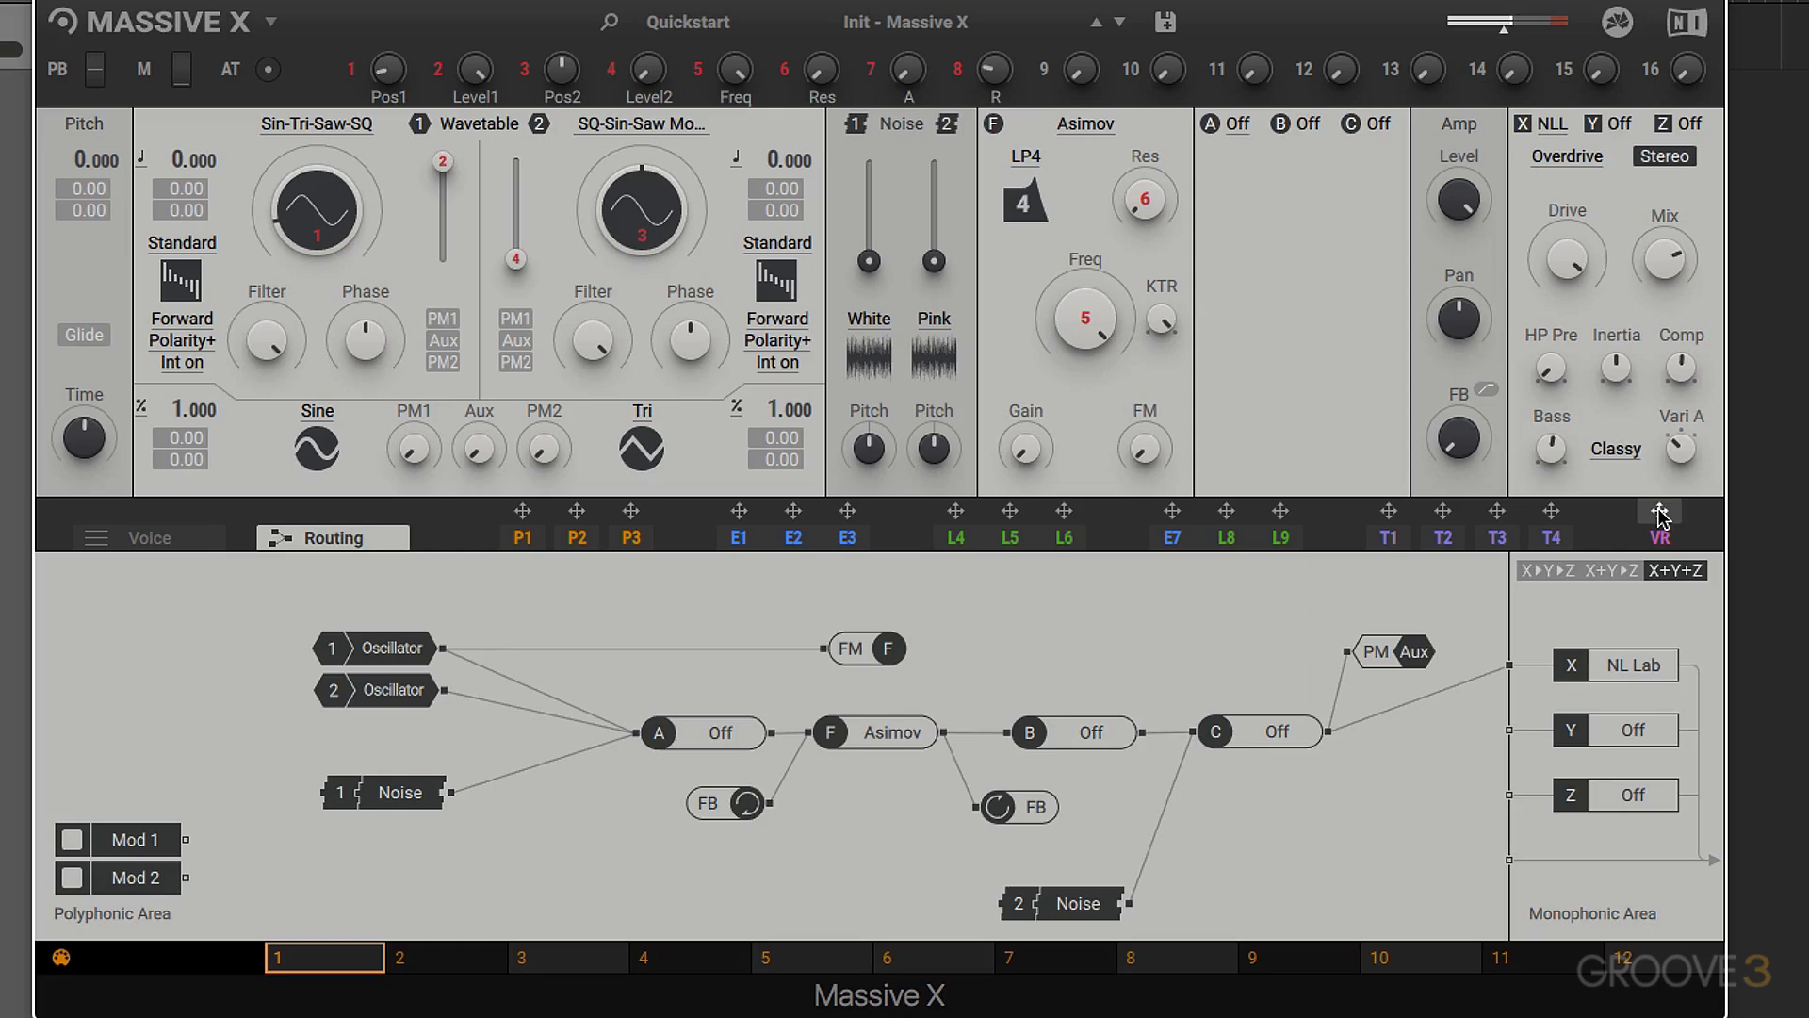
# - Audition the Hi Gain and Crank cabinets in the Nonlinear Lab, and set the cabinet to British
pyautogui.click(1618, 450)
pyautogui.click(1592, 581)
pyautogui.click(1609, 449)
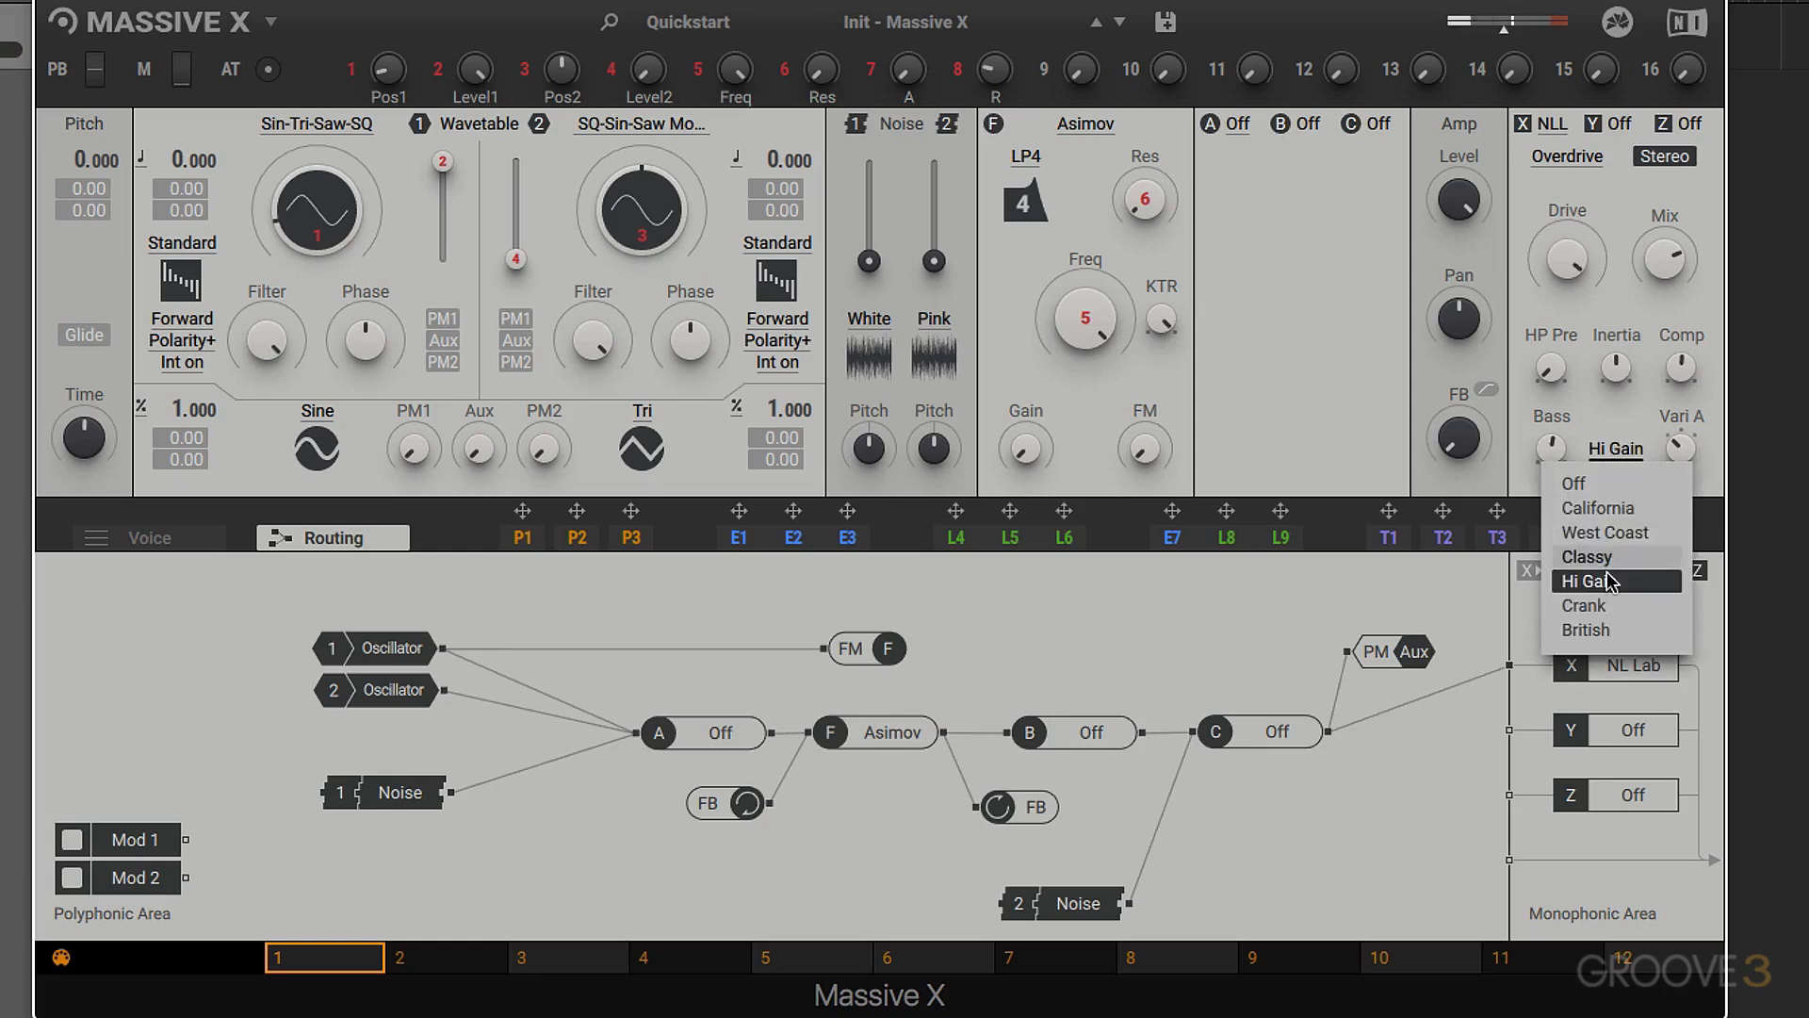
pyautogui.click(1607, 605)
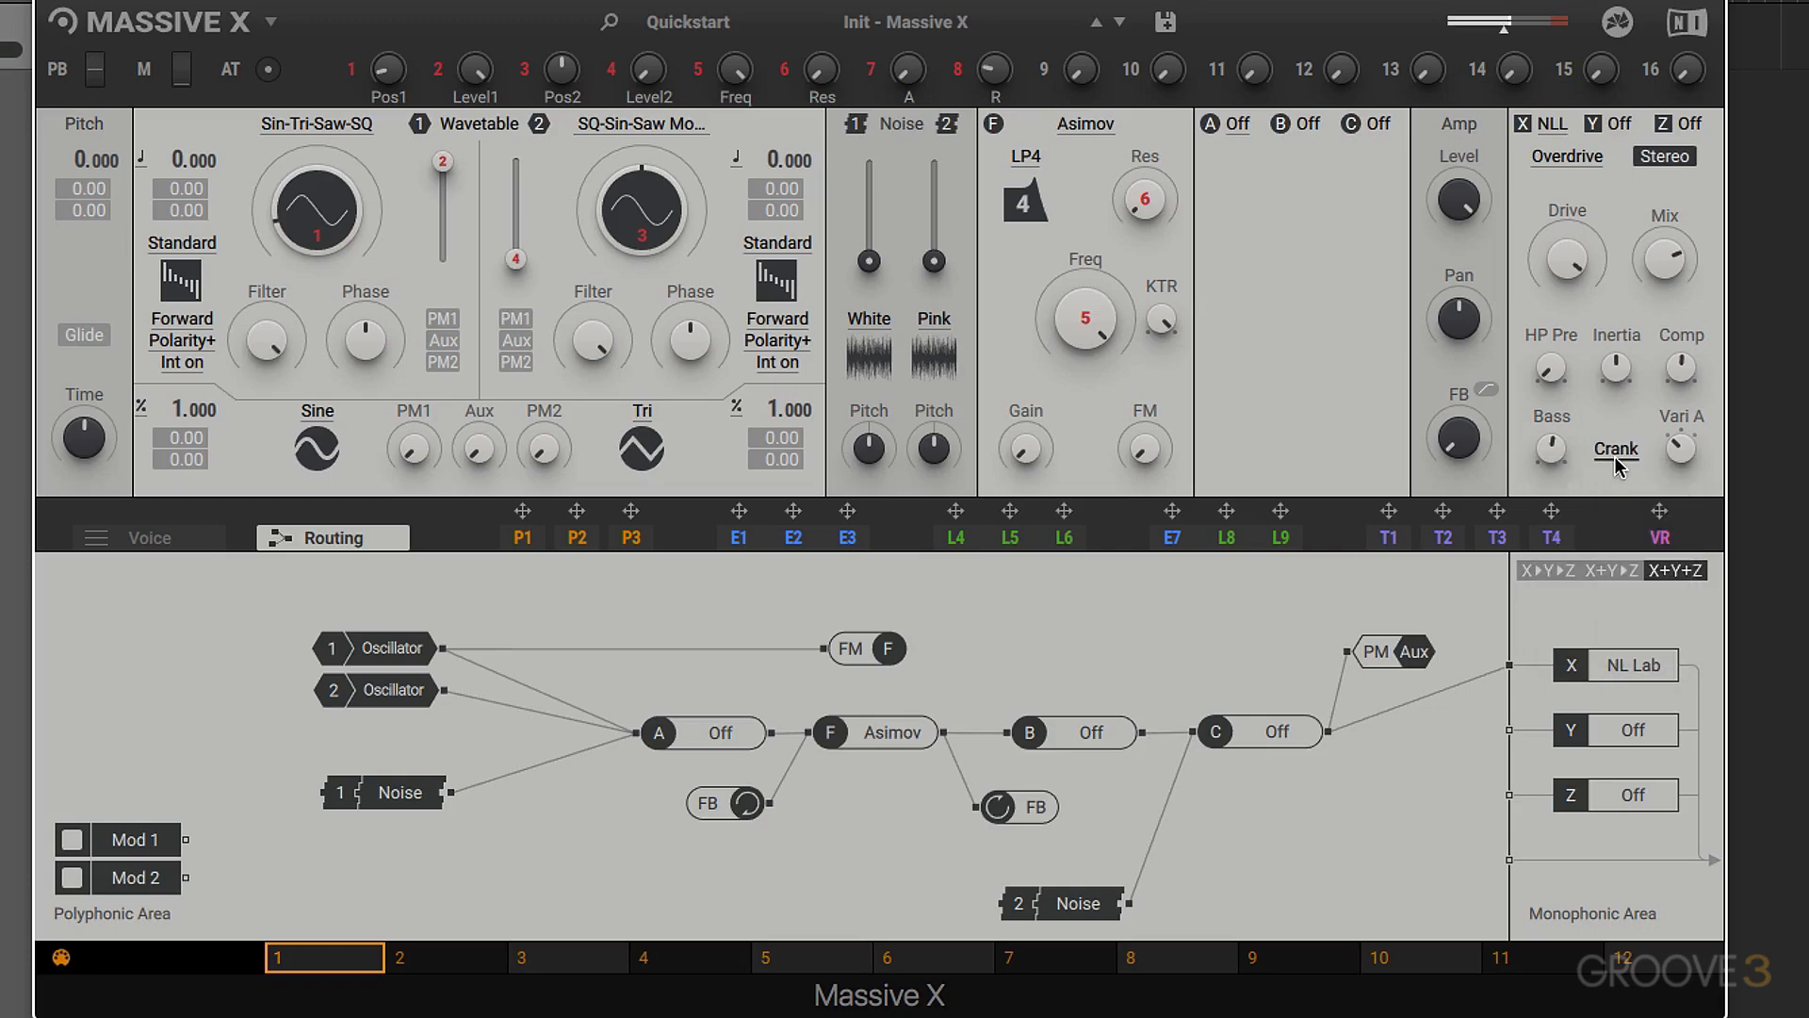
pyautogui.click(1616, 450)
pyautogui.click(1595, 629)
# - Try the British cabinet's variation control and raise the Nonlinear Lab's Bass to maximum
pyautogui.moveTo(1681, 438); pyautogui.dragTo(1682, 419)
pyautogui.moveTo(1681, 455); pyautogui.dragTo(1681, 481)
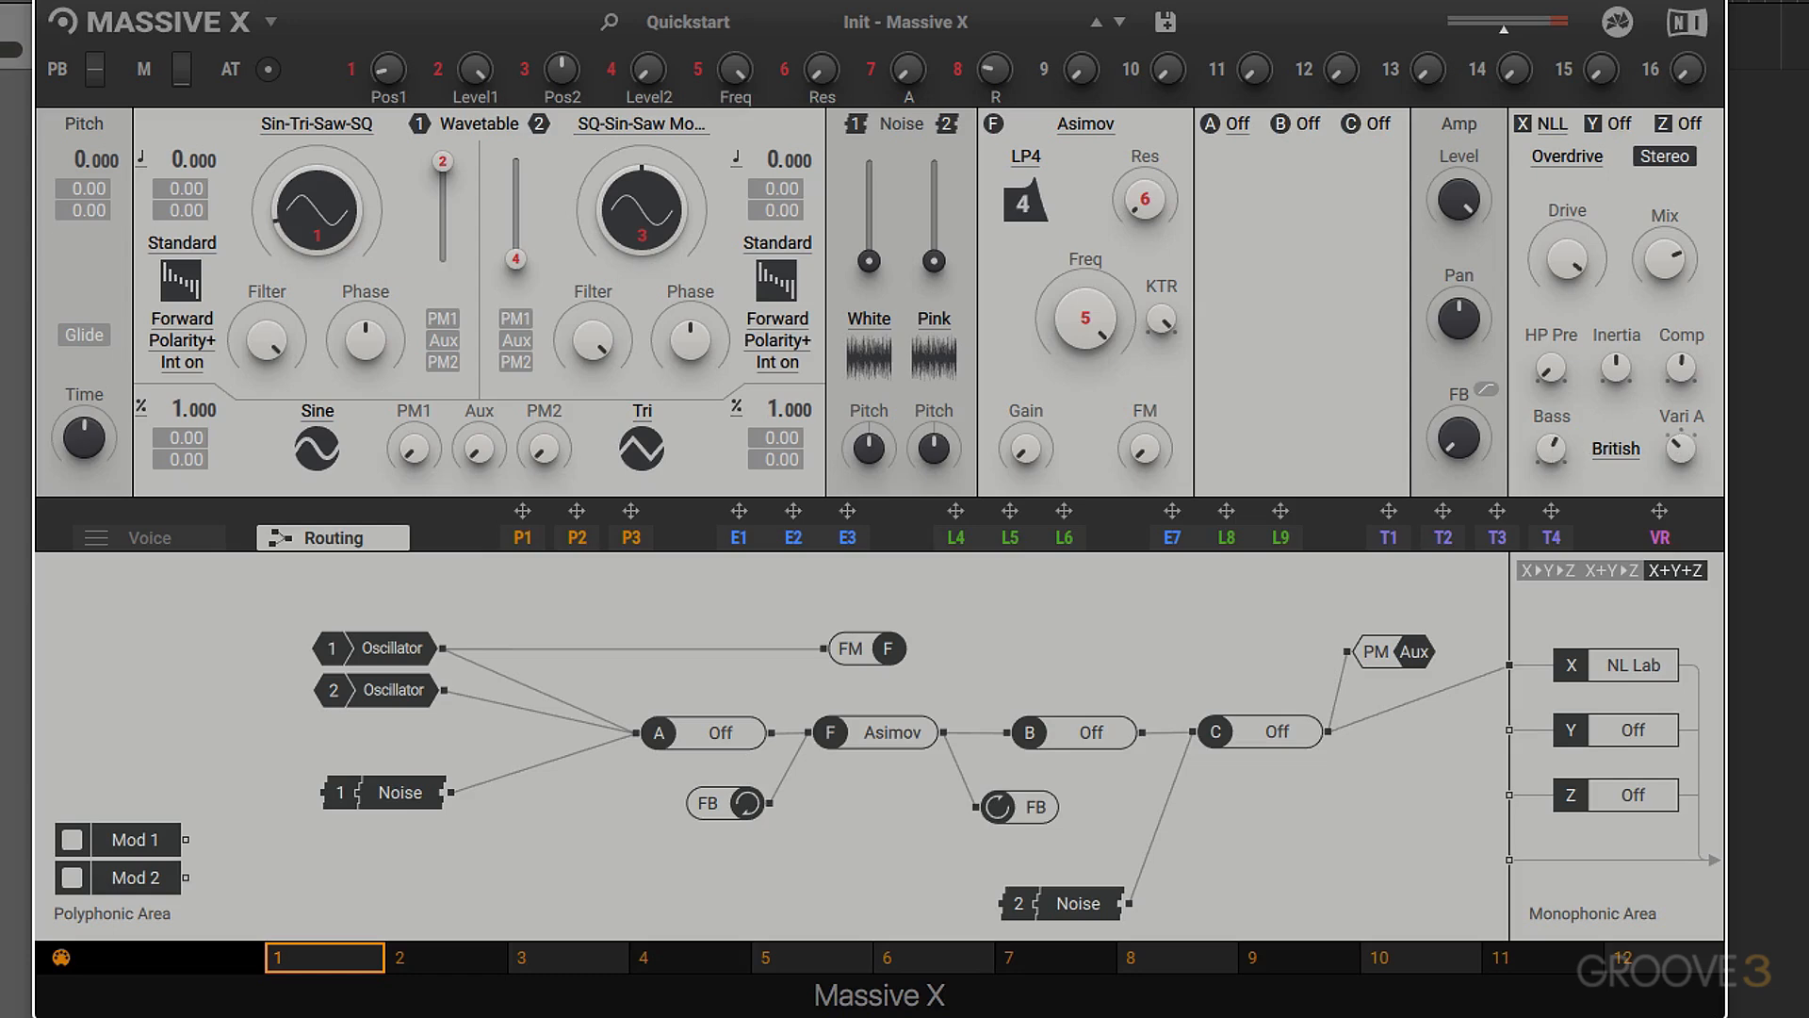
pyautogui.moveTo(1551, 448)
pyautogui.mouseDown()
pyautogui.moveTo(1551, 505)
pyautogui.moveTo(1551, 417)
pyautogui.mouseUp()
# - Load the Hygen wavetable from the Monster category into oscillator 1 and raise its wavetable position
pyautogui.click(336, 121)
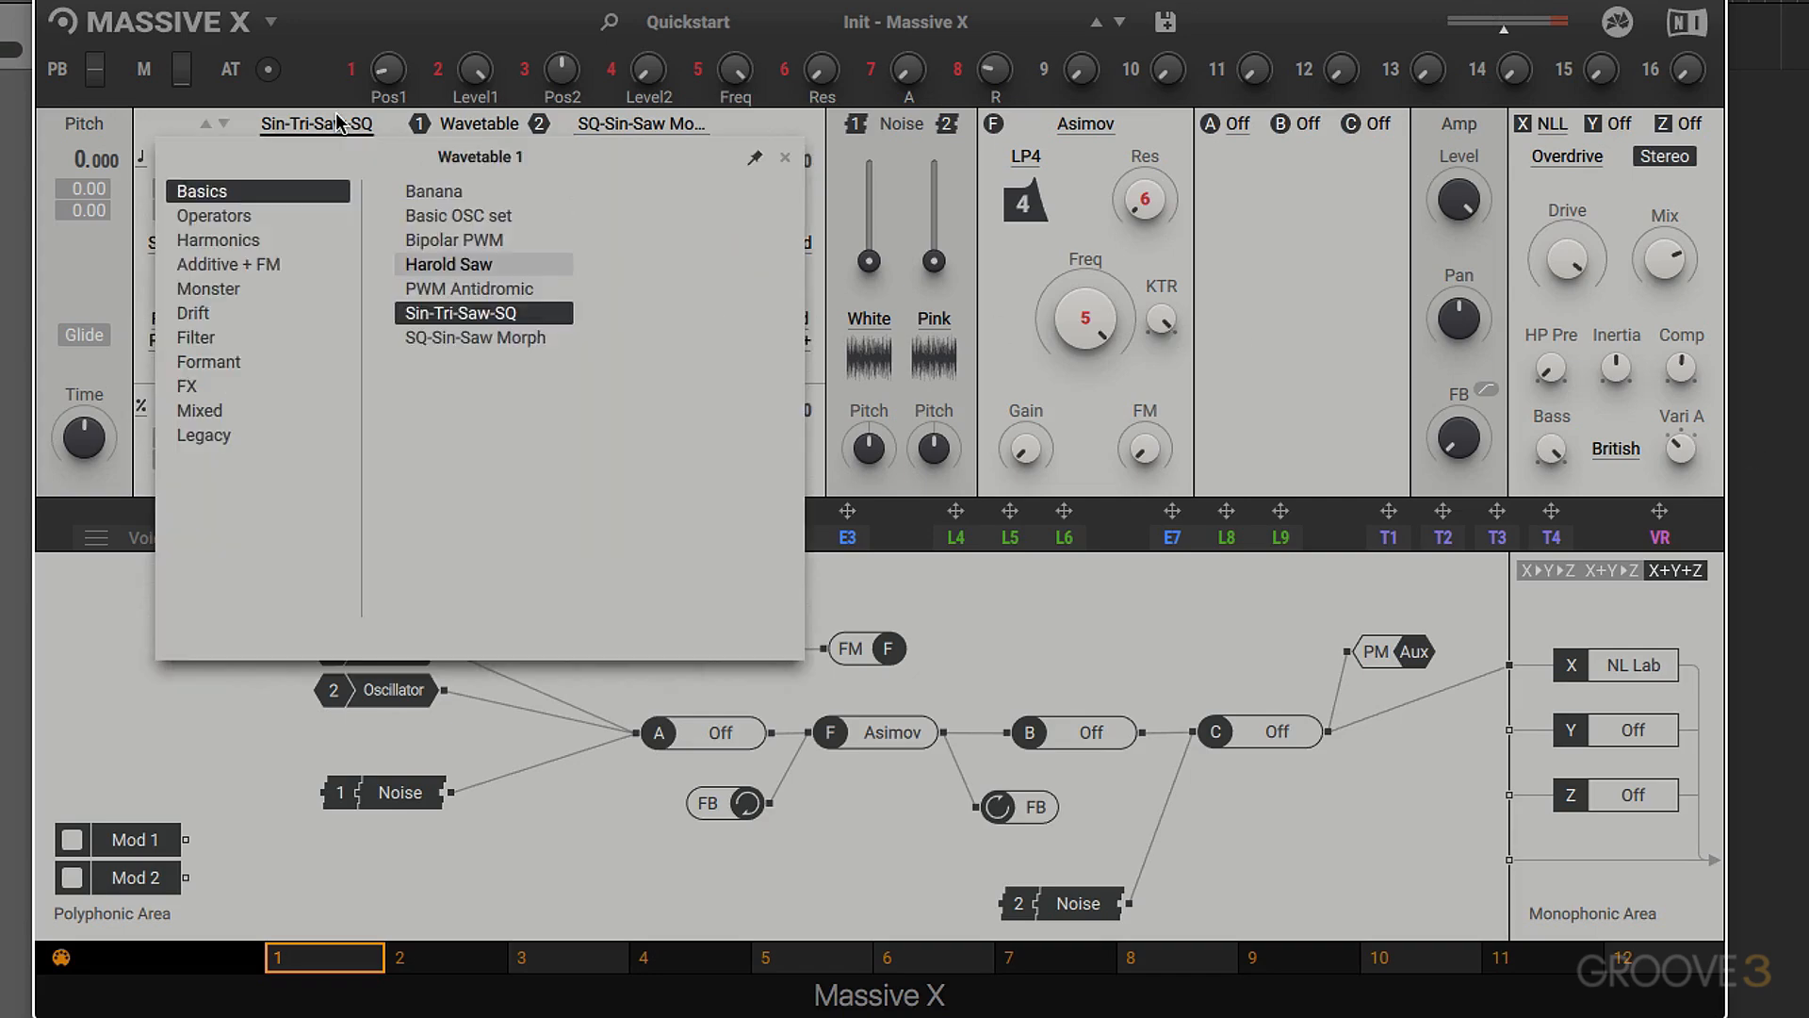
pyautogui.click(207, 289)
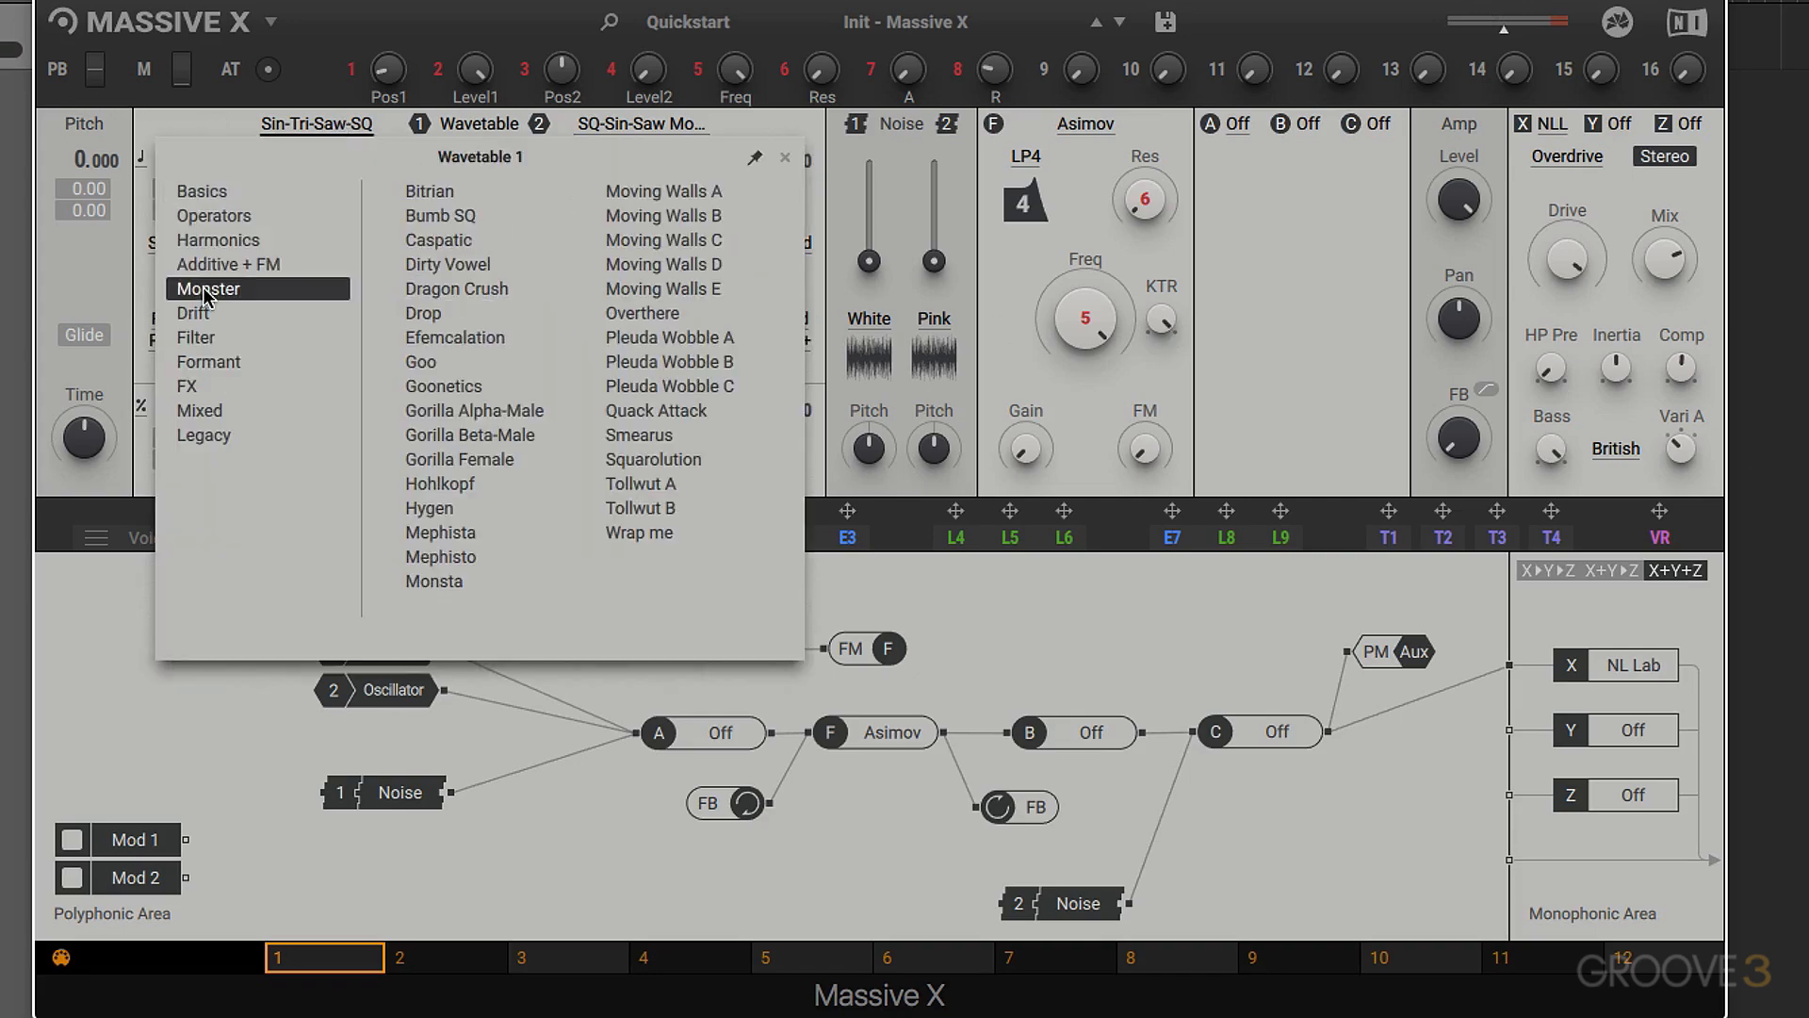
pyautogui.click(456, 483)
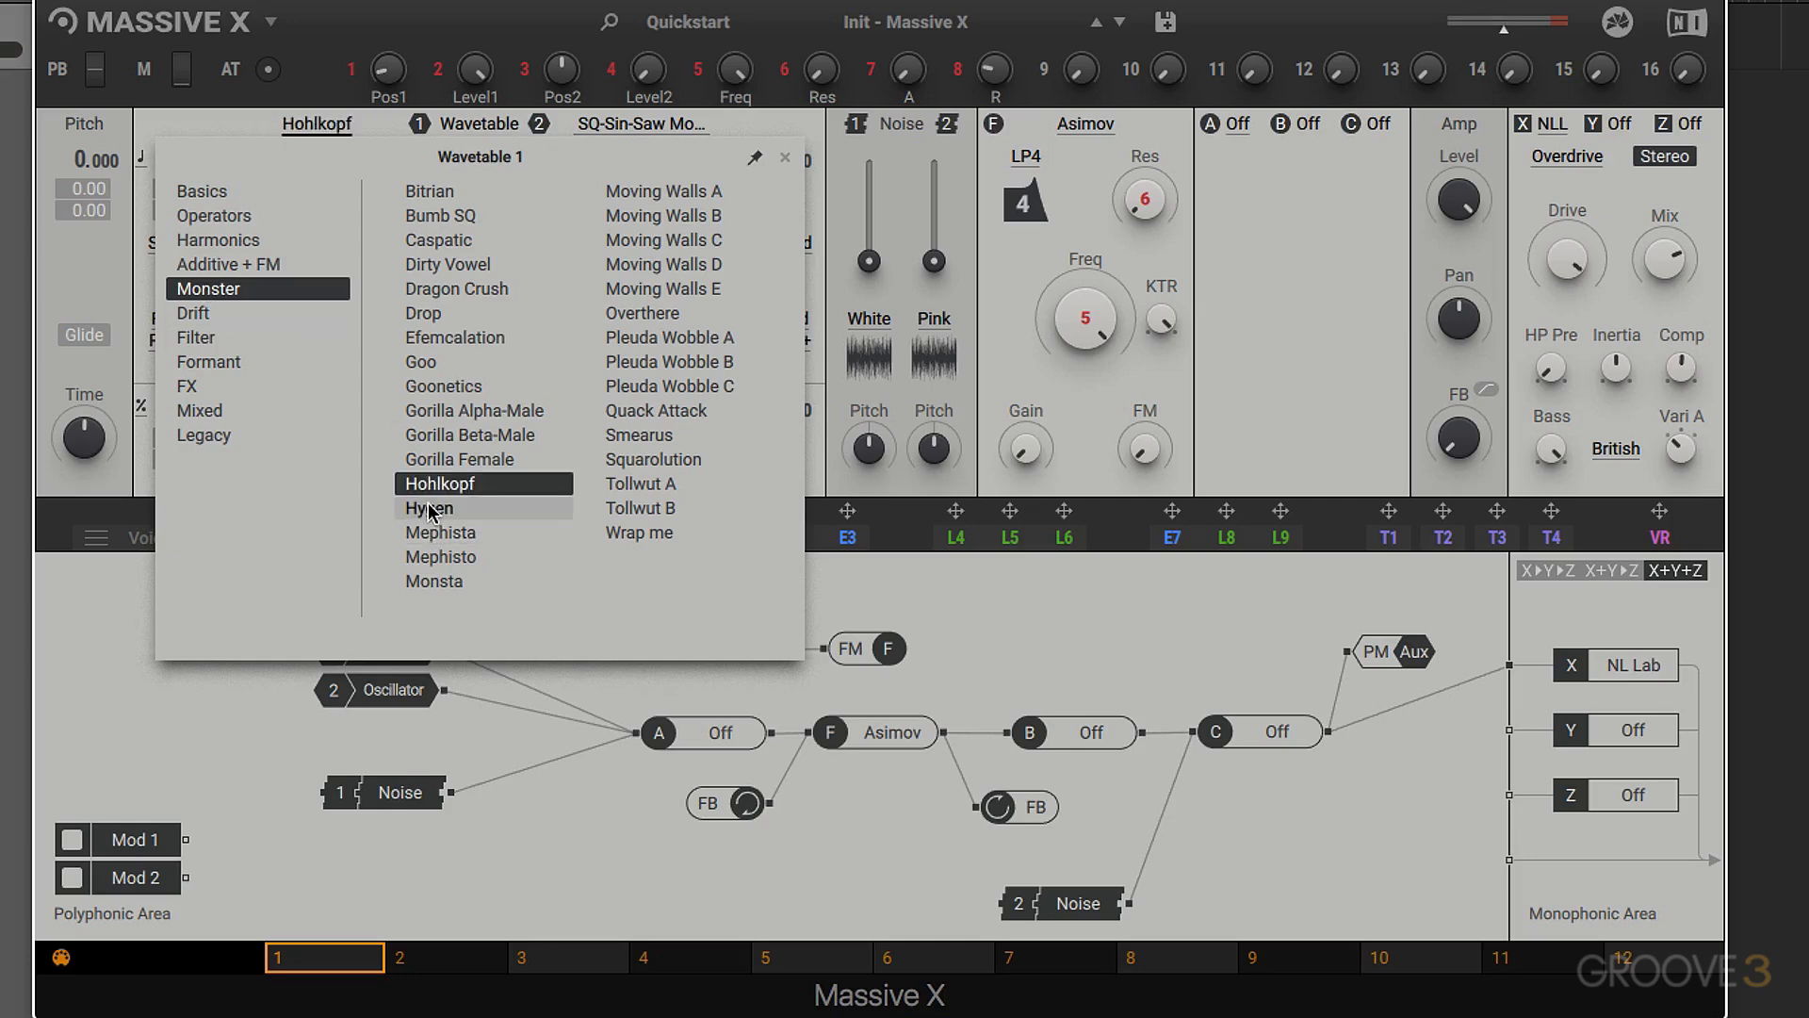
pyautogui.doubleClick(428, 510)
pyautogui.moveTo(332, 225); pyautogui.dragTo(318, 185)
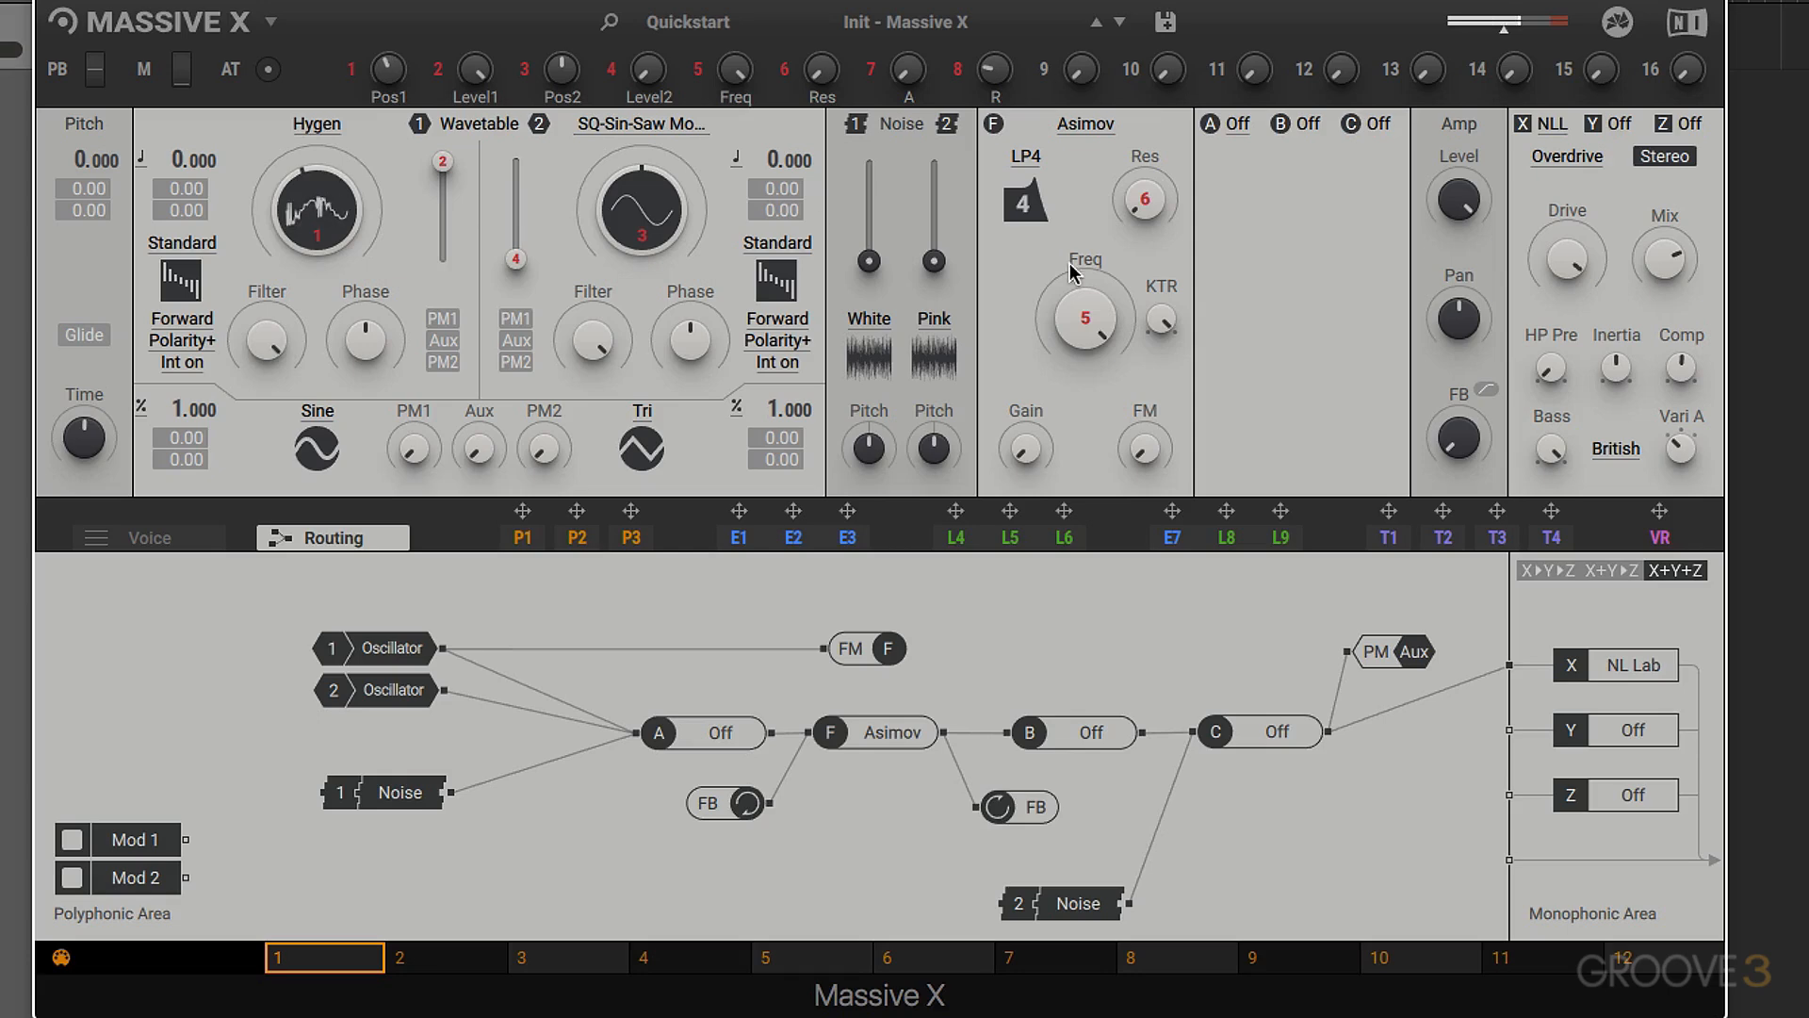
# - Compare the sound with the Nonlinear Lab bypassed and active while setting its cabinet to variation C and adjusting its Drive
pyautogui.click(1524, 127)
pyautogui.moveTo(1676, 467); pyautogui.dragTo(1681, 448)
pyautogui.moveTo(1568, 251); pyautogui.dragTo(1568, 325)
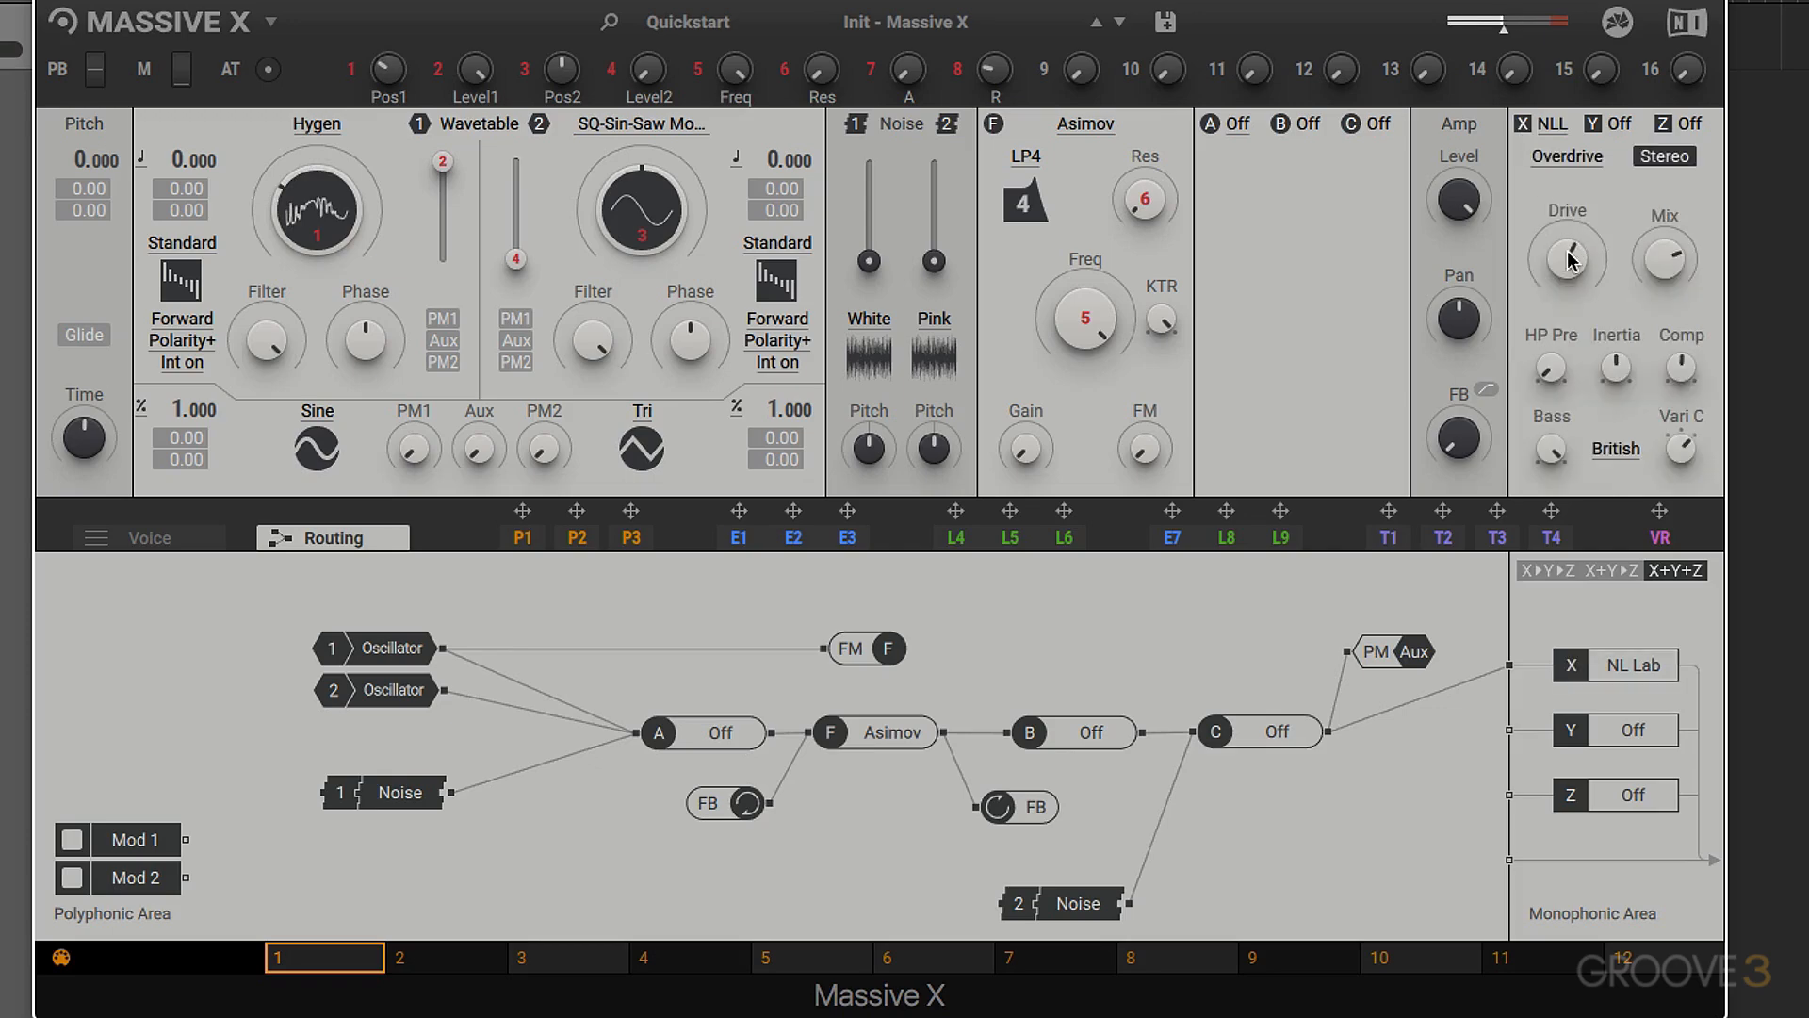
pyautogui.moveTo(299, 202); pyautogui.dragTo(320, 206)
# - Load the Phaser in effect slot X and replace it with the Quad Chorus
pyautogui.click(1553, 125)
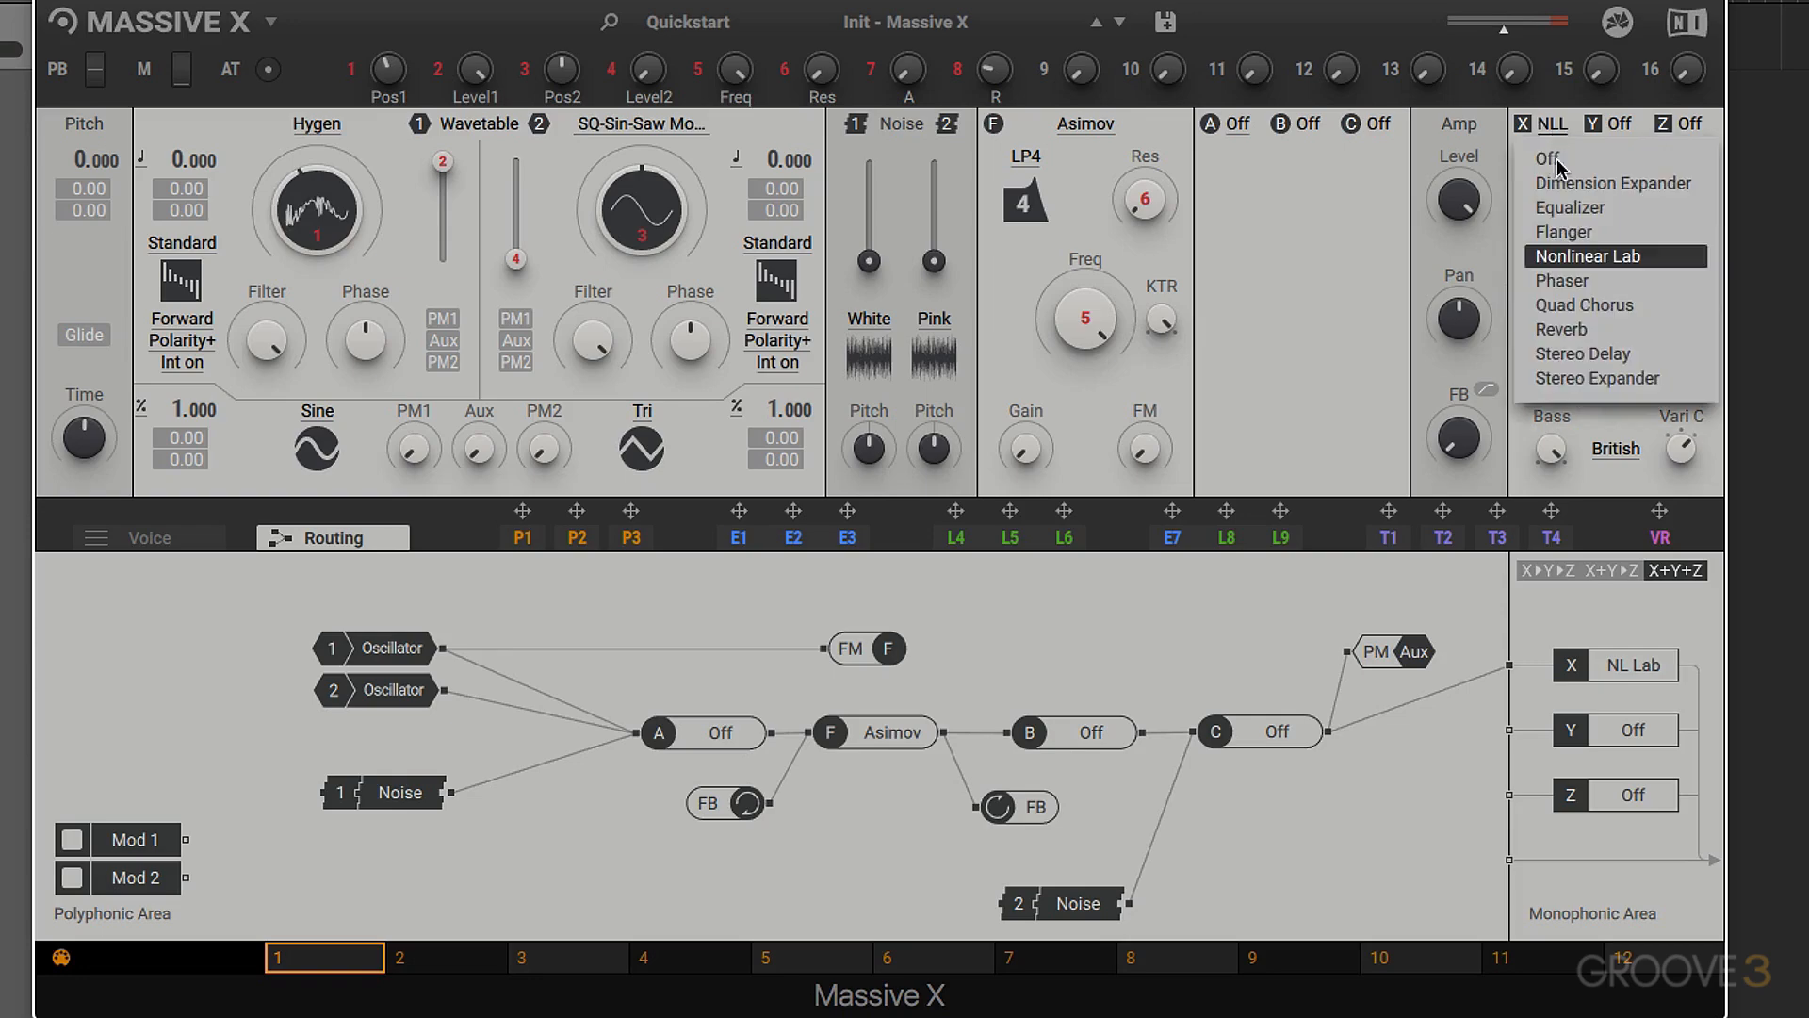
pyautogui.click(1569, 282)
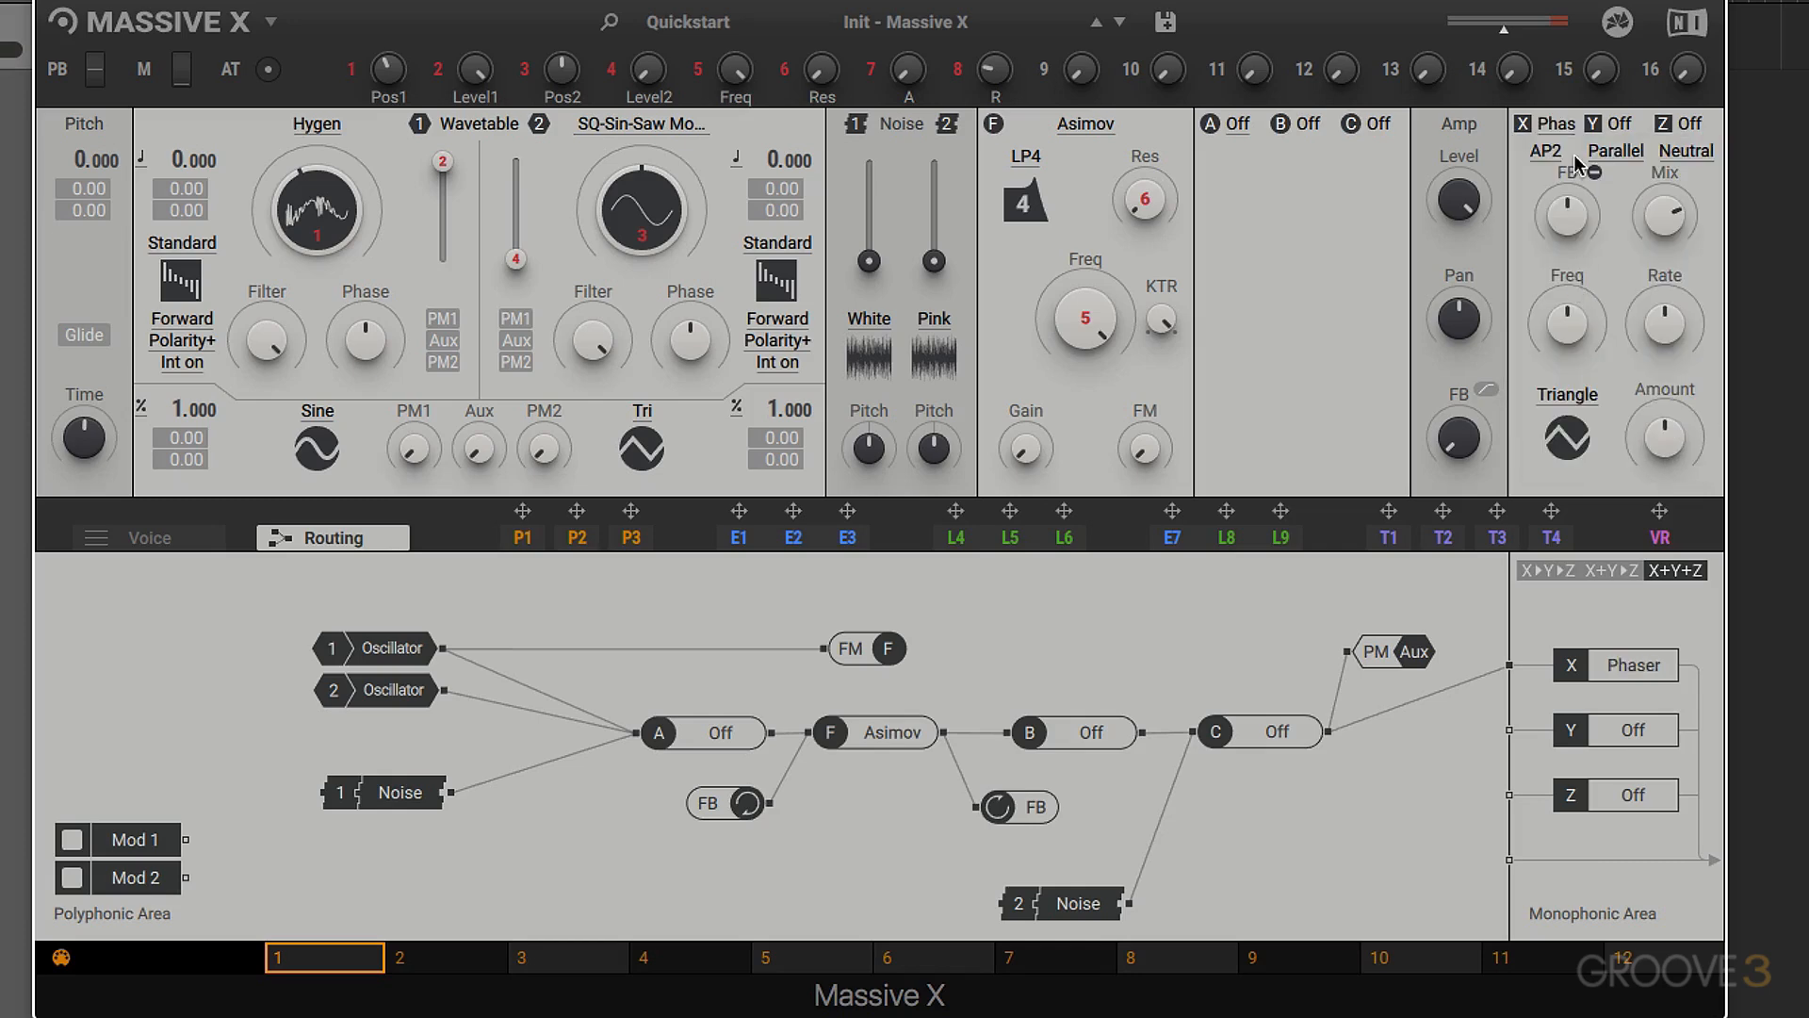
pyautogui.click(1557, 125)
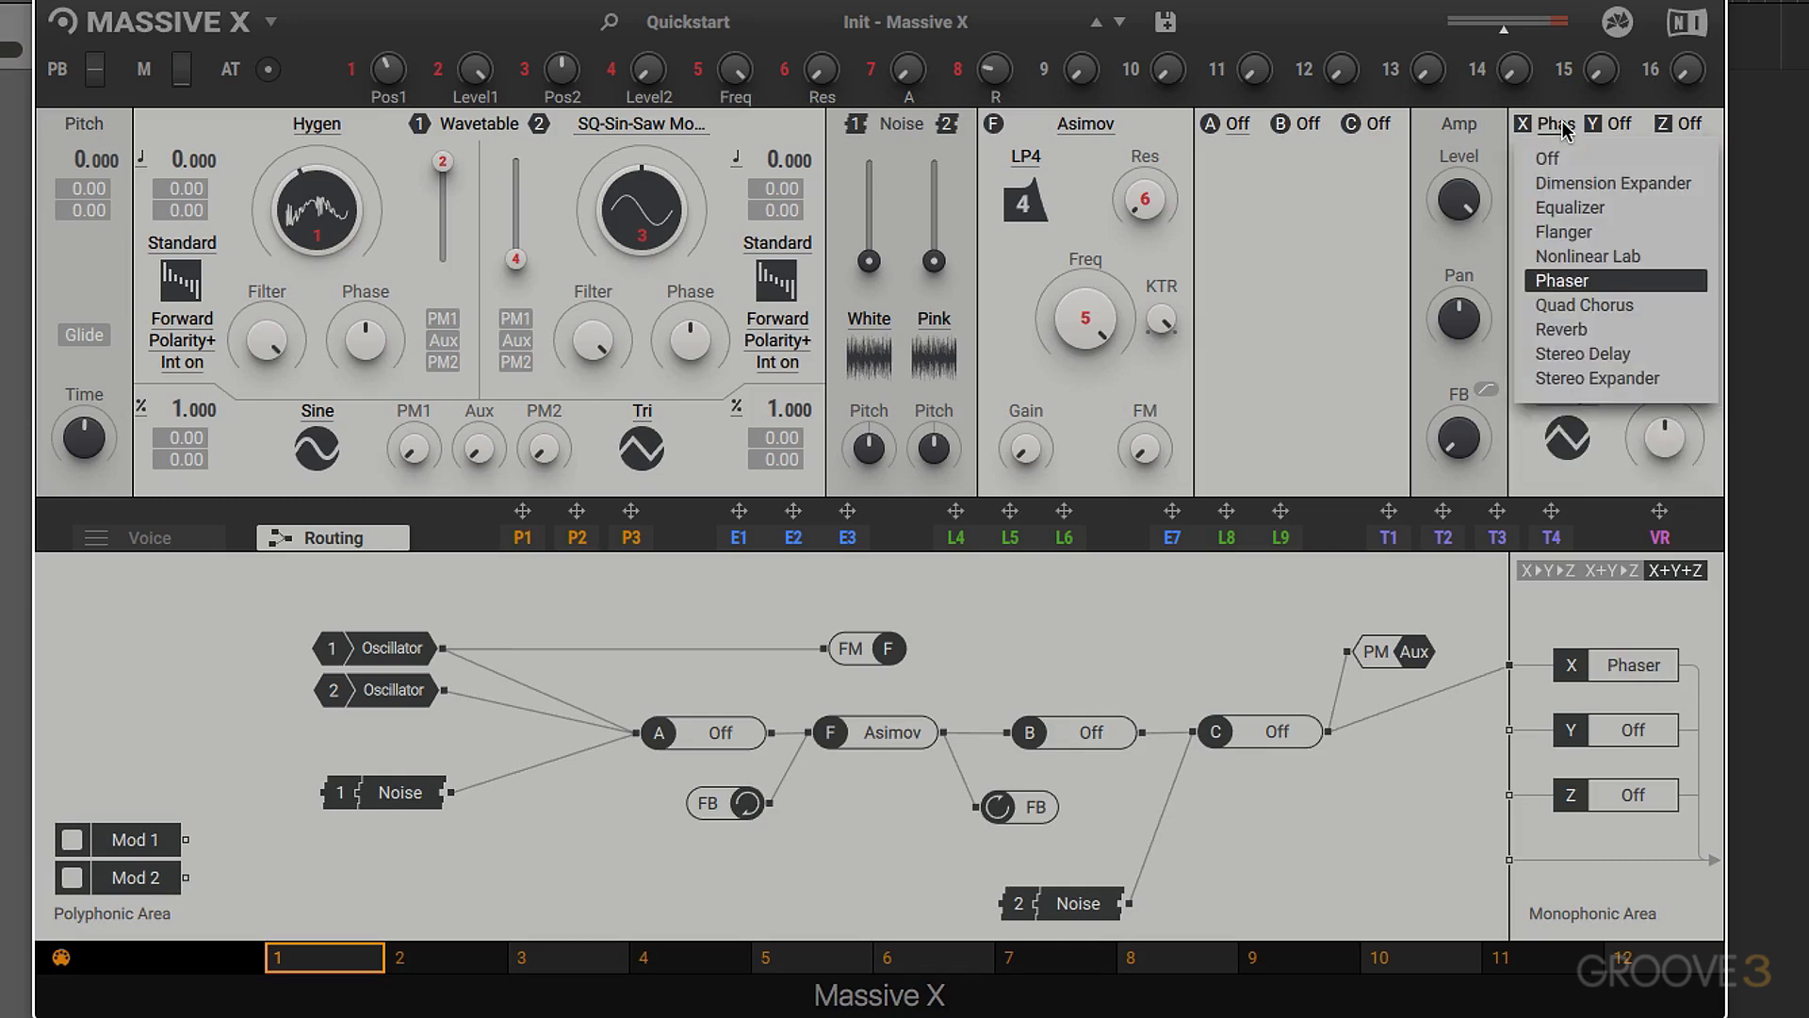
pyautogui.click(1569, 309)
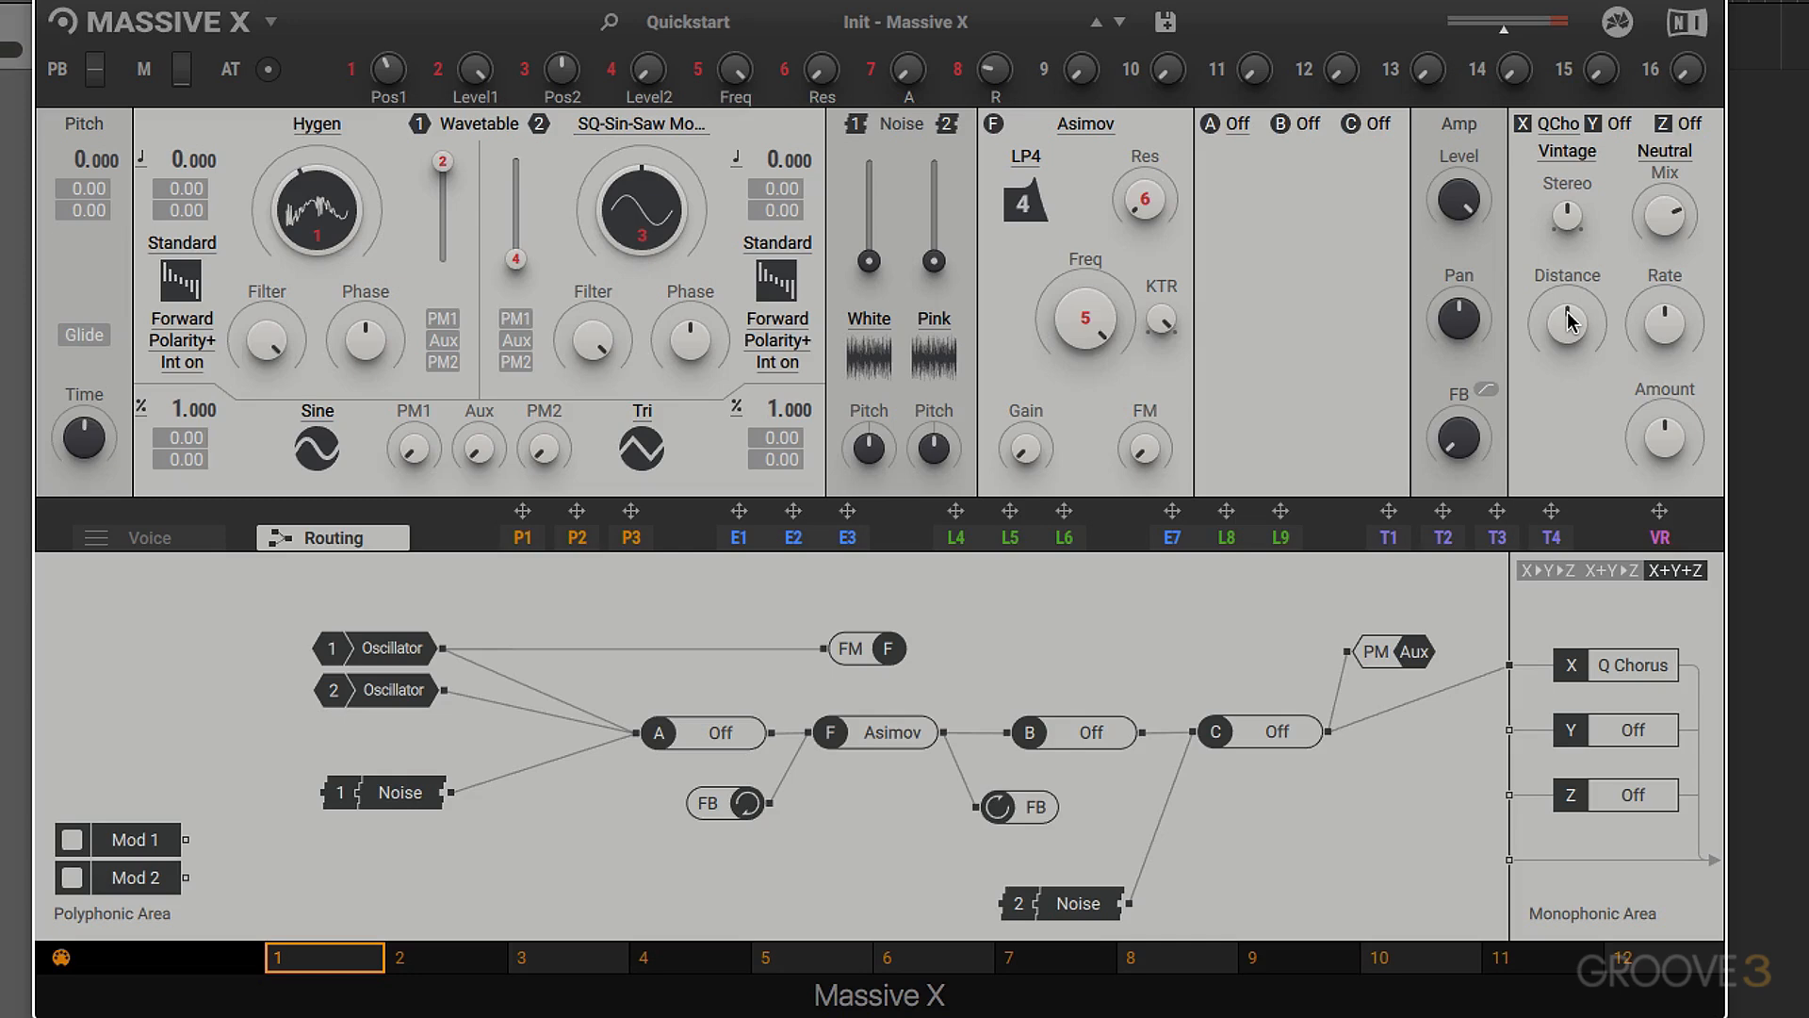
# - Audition the Quad Chorus's Quadron, Vintage, Random, Even and Manual modes, raising Time L1 in Manual mode
pyautogui.click(1569, 156)
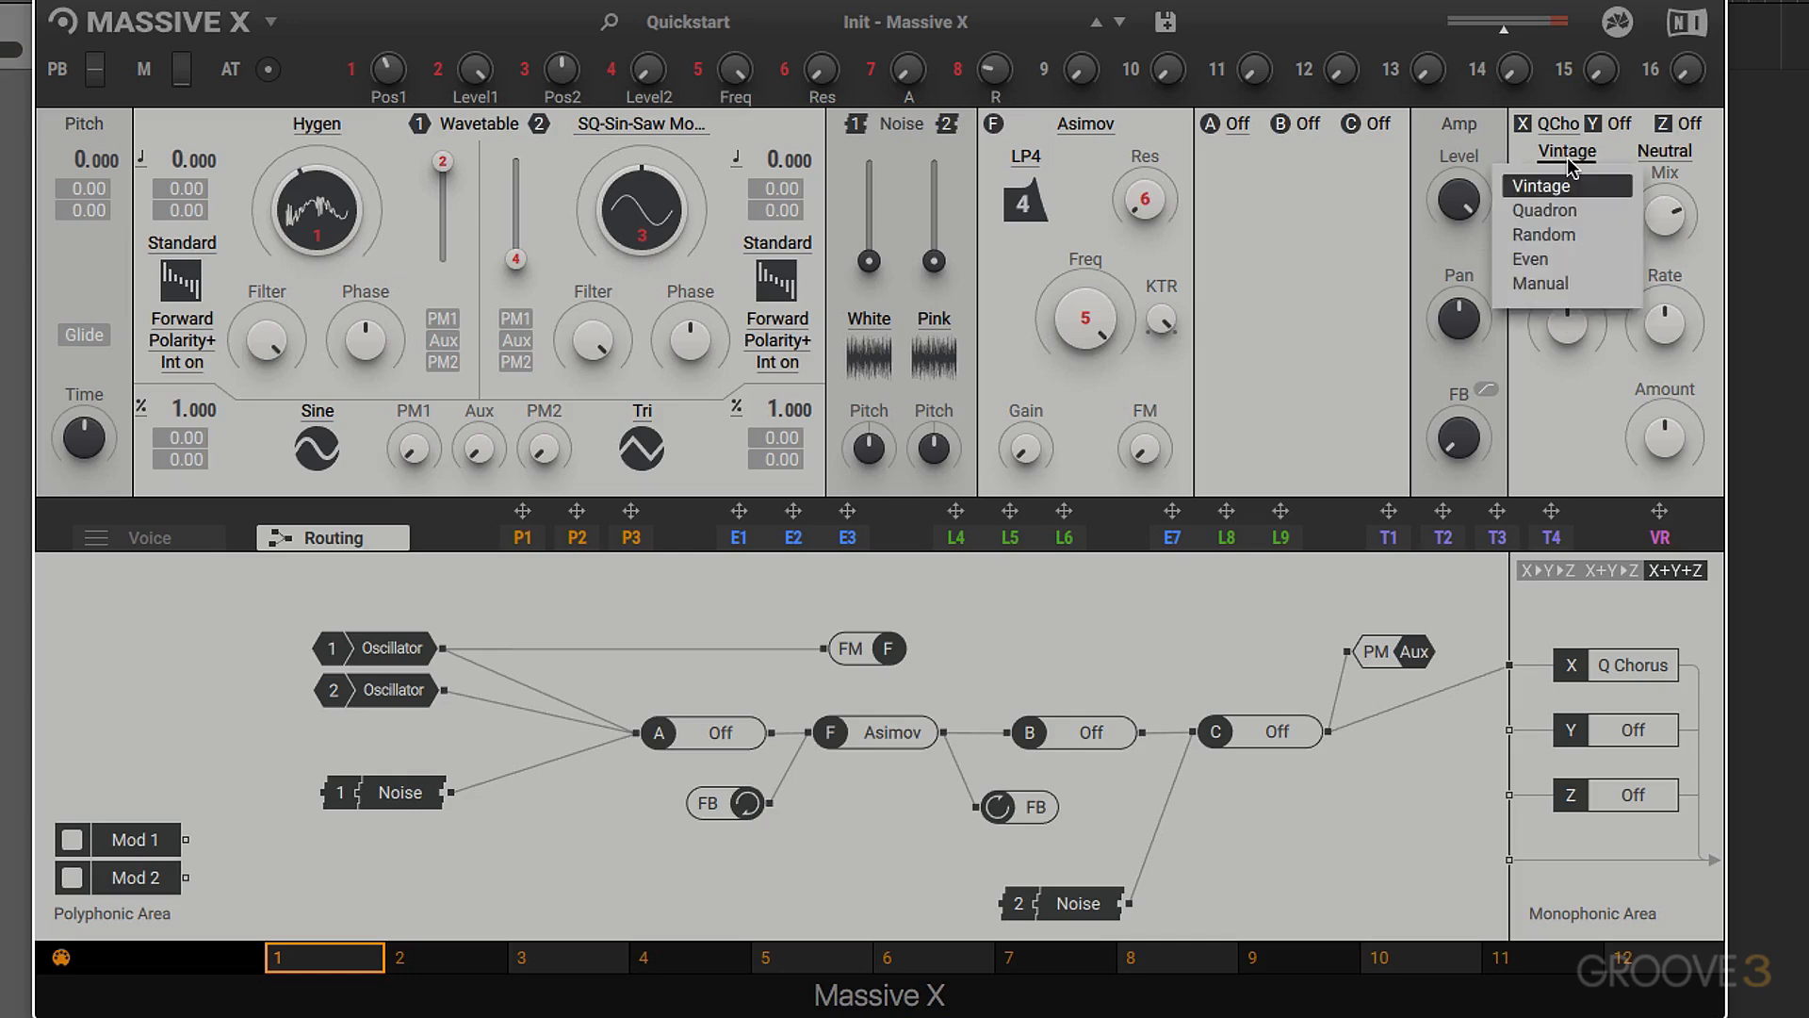
pyautogui.click(1544, 211)
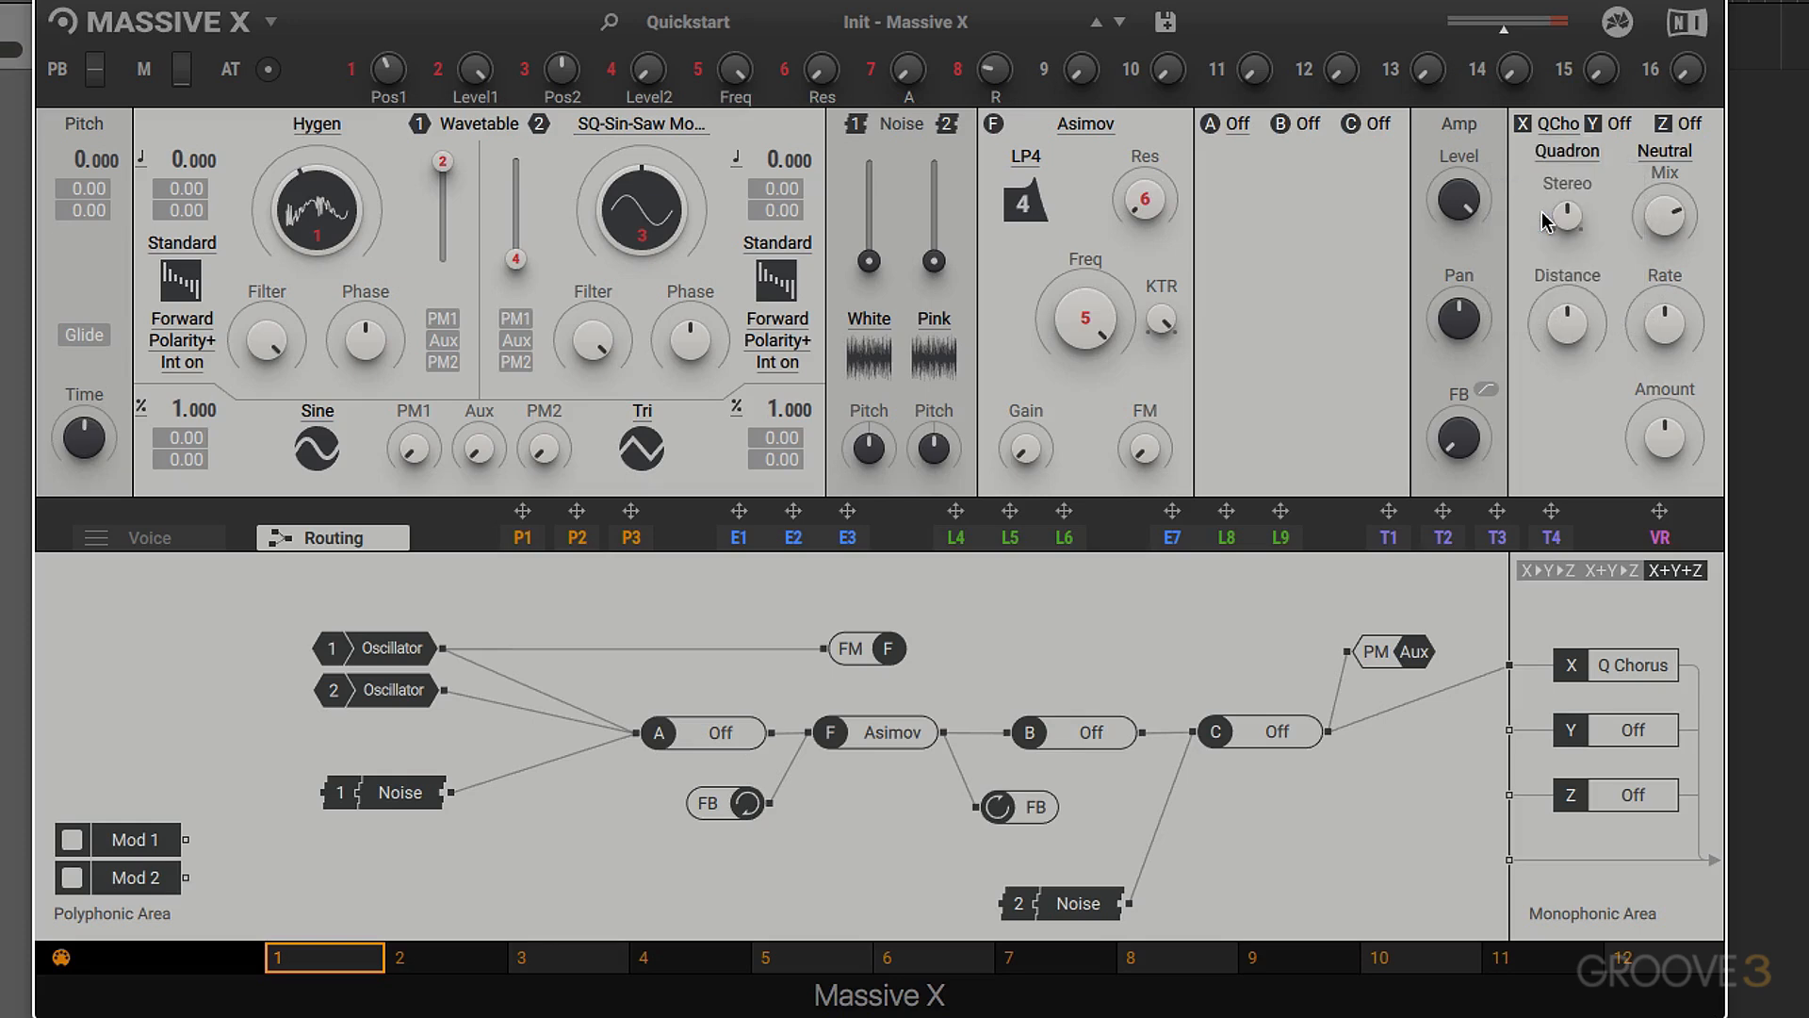
pyautogui.click(1569, 158)
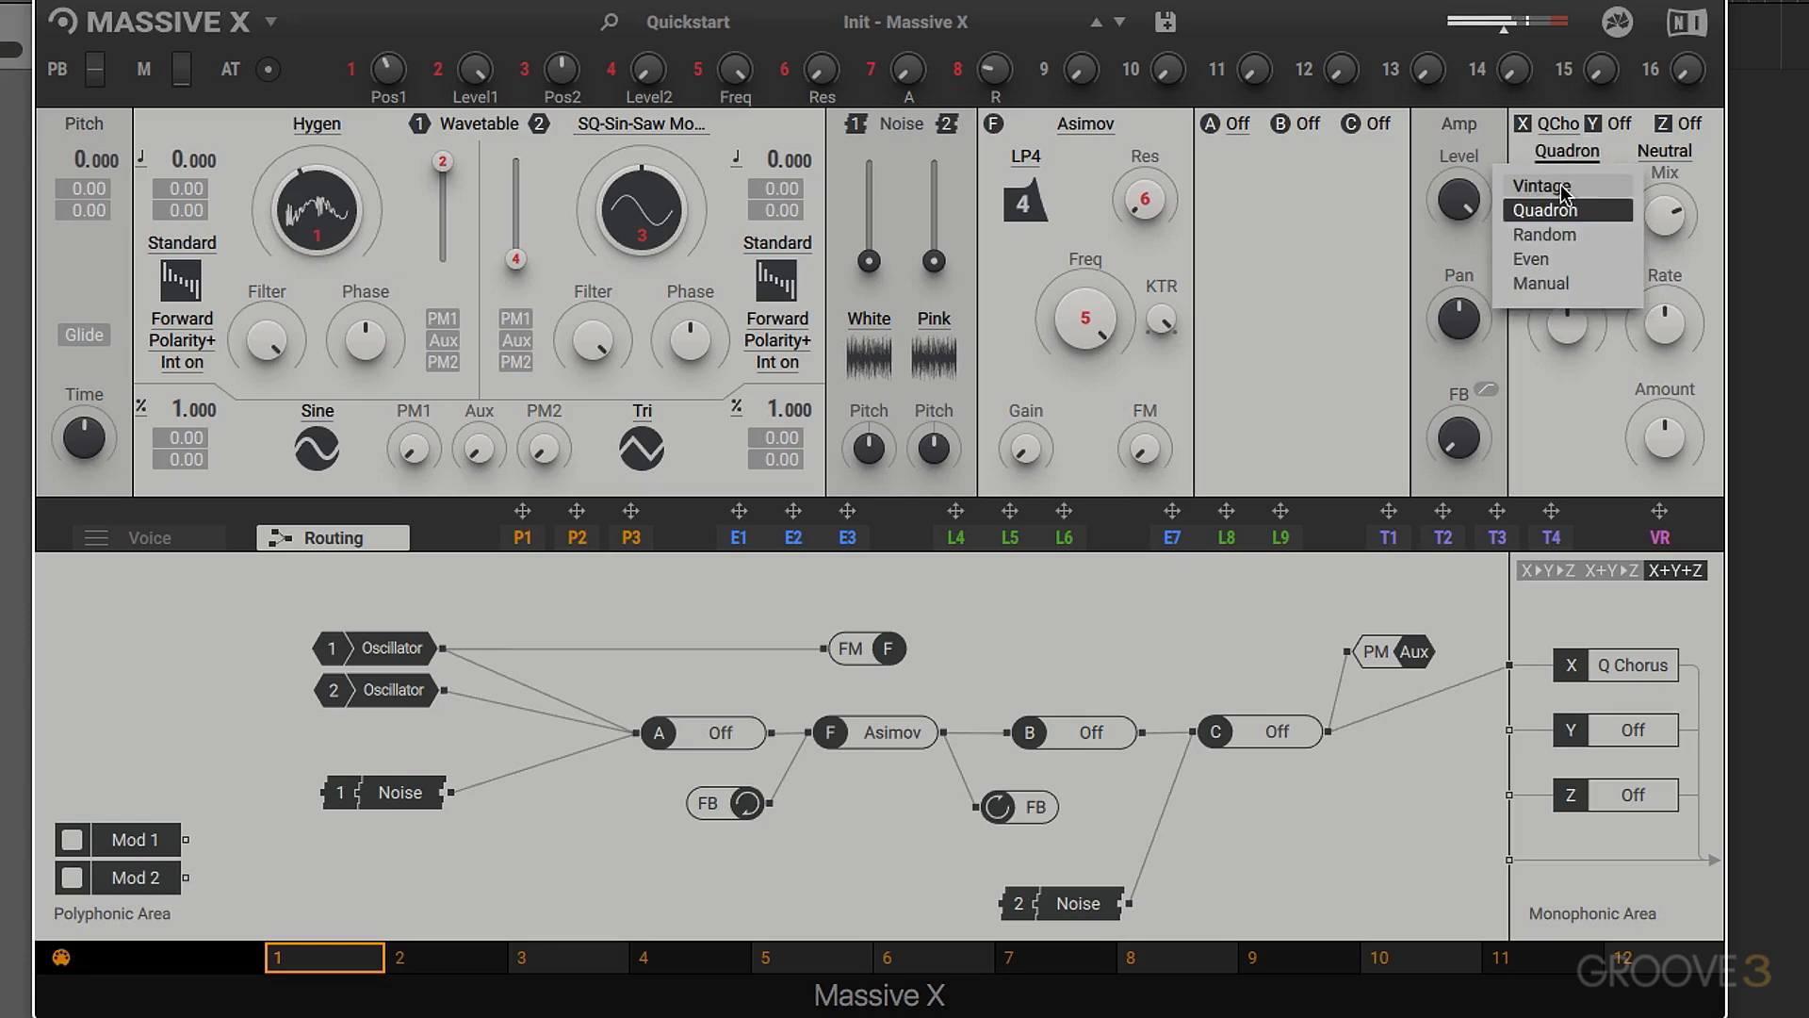
pyautogui.click(1551, 186)
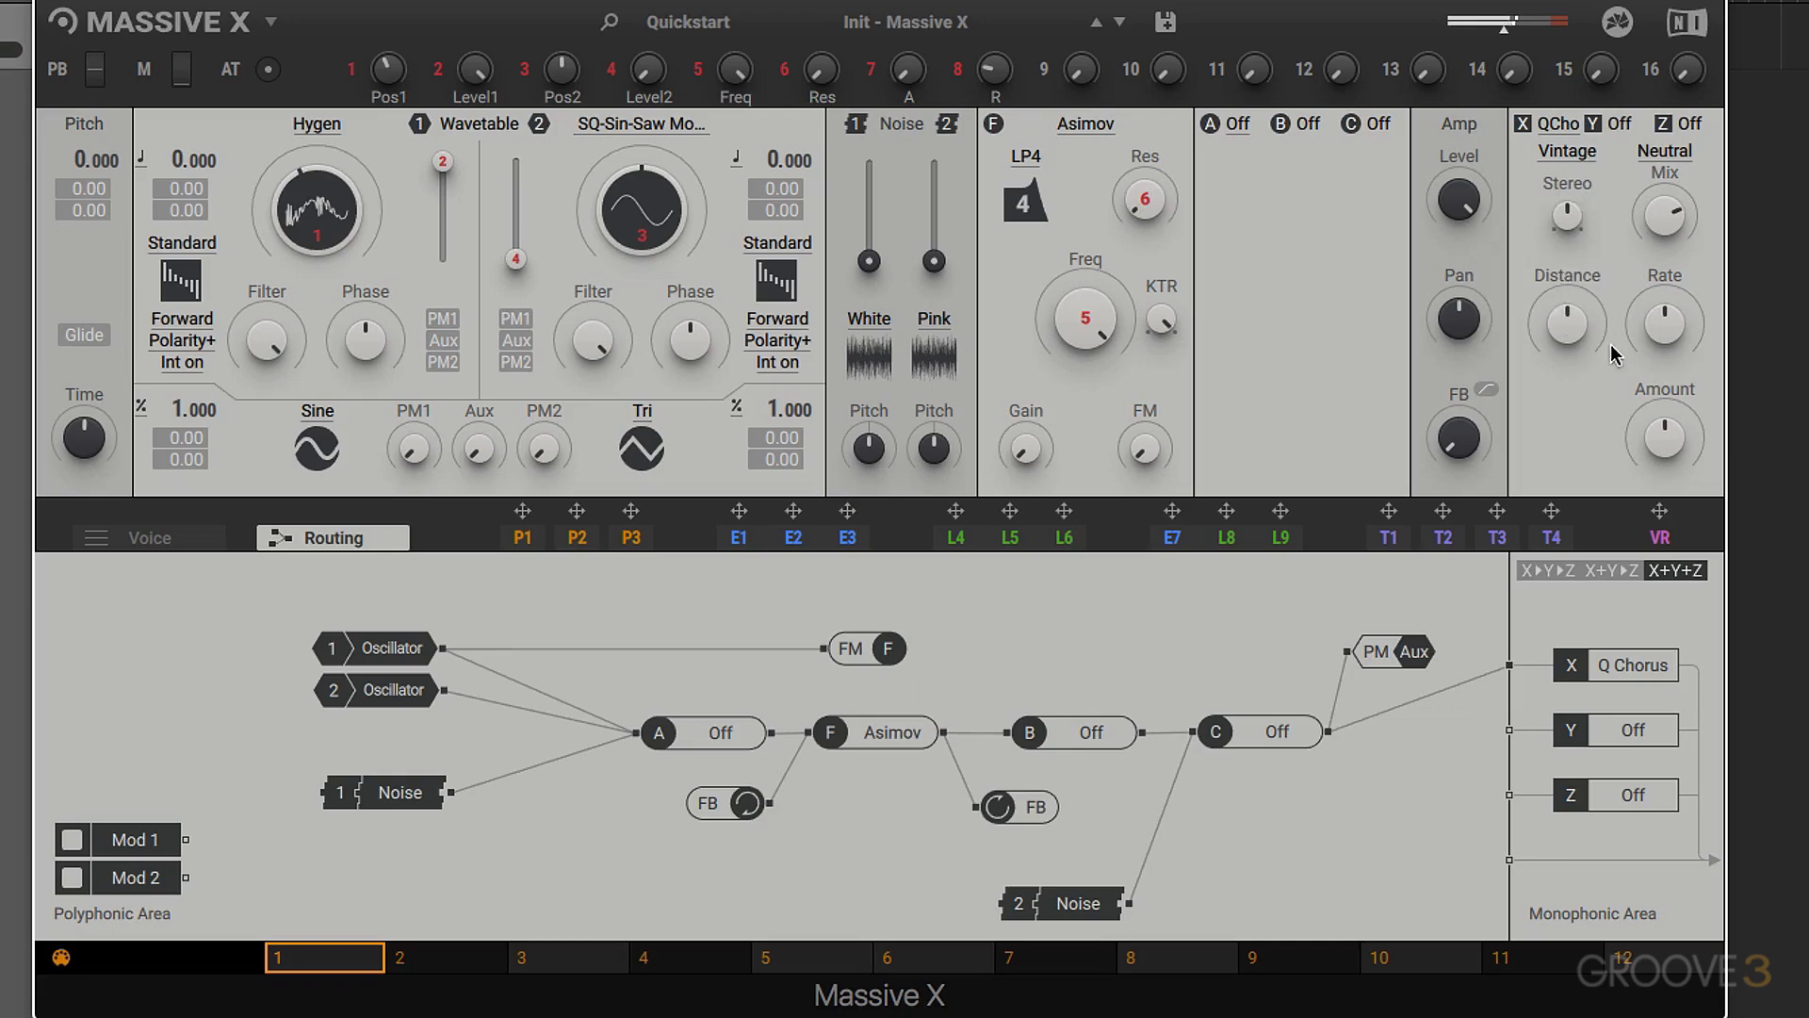
pyautogui.click(1572, 158)
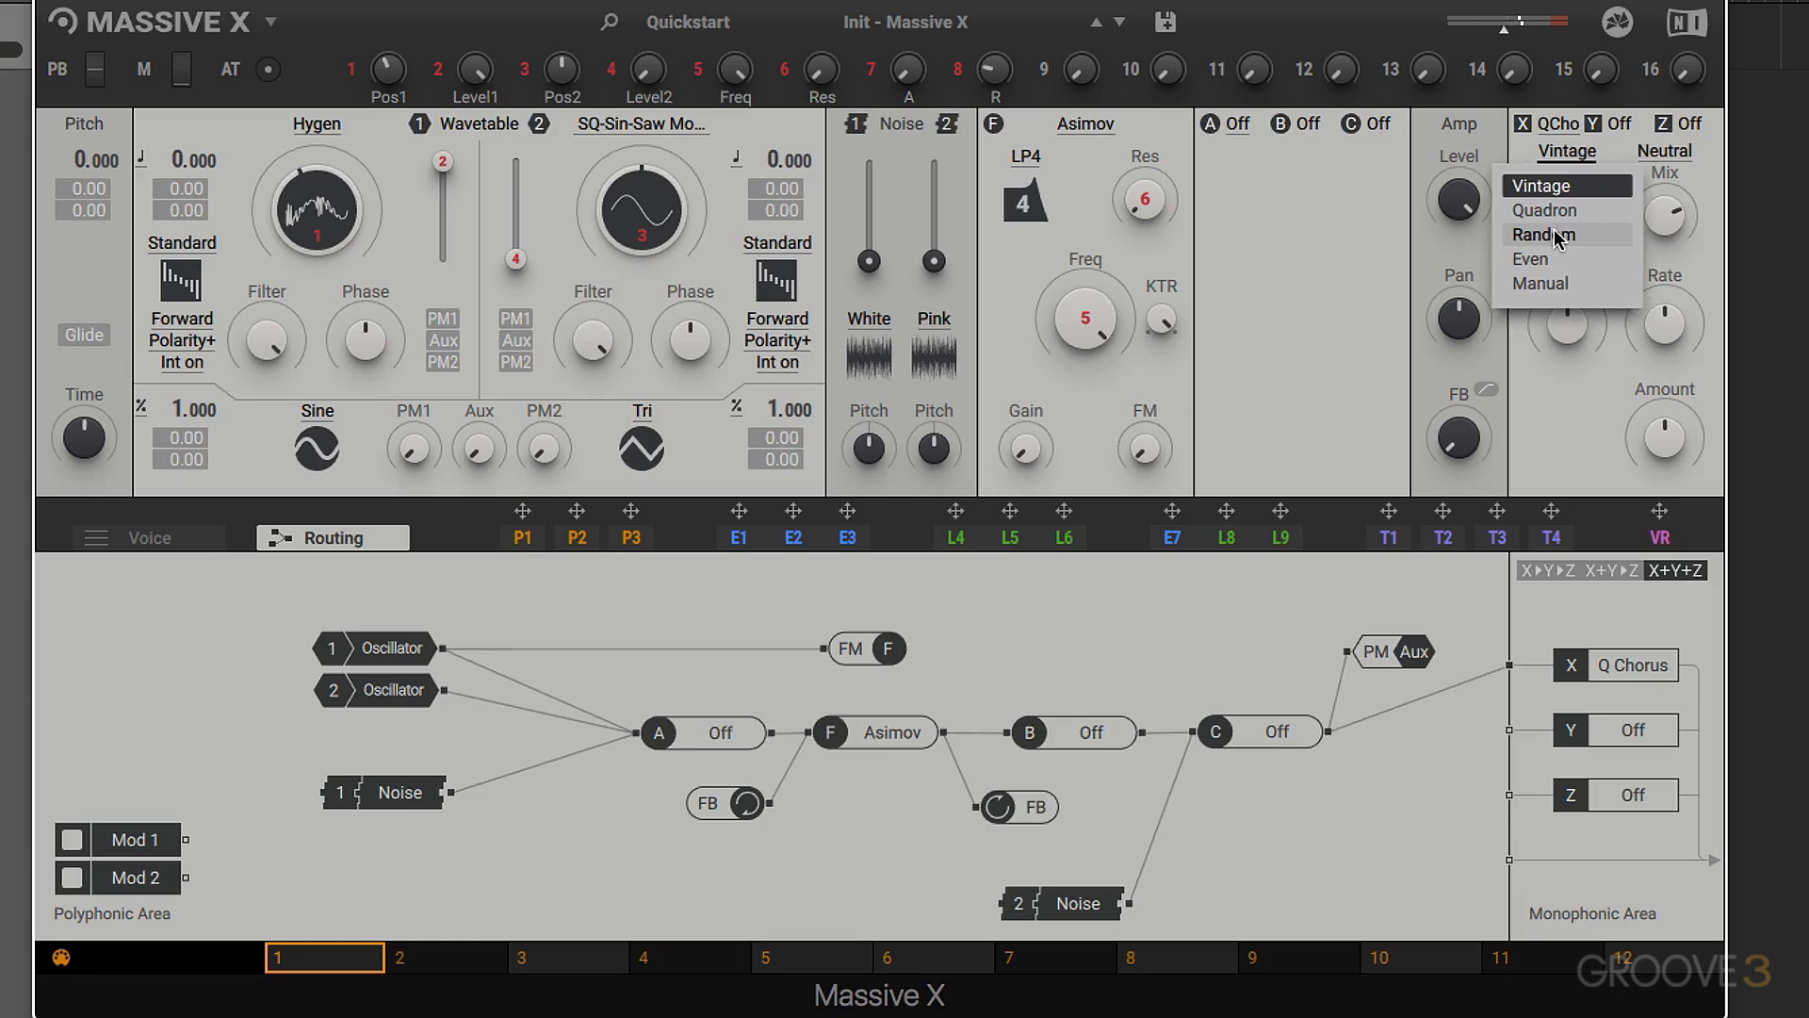
pyautogui.click(1557, 234)
pyautogui.click(1568, 159)
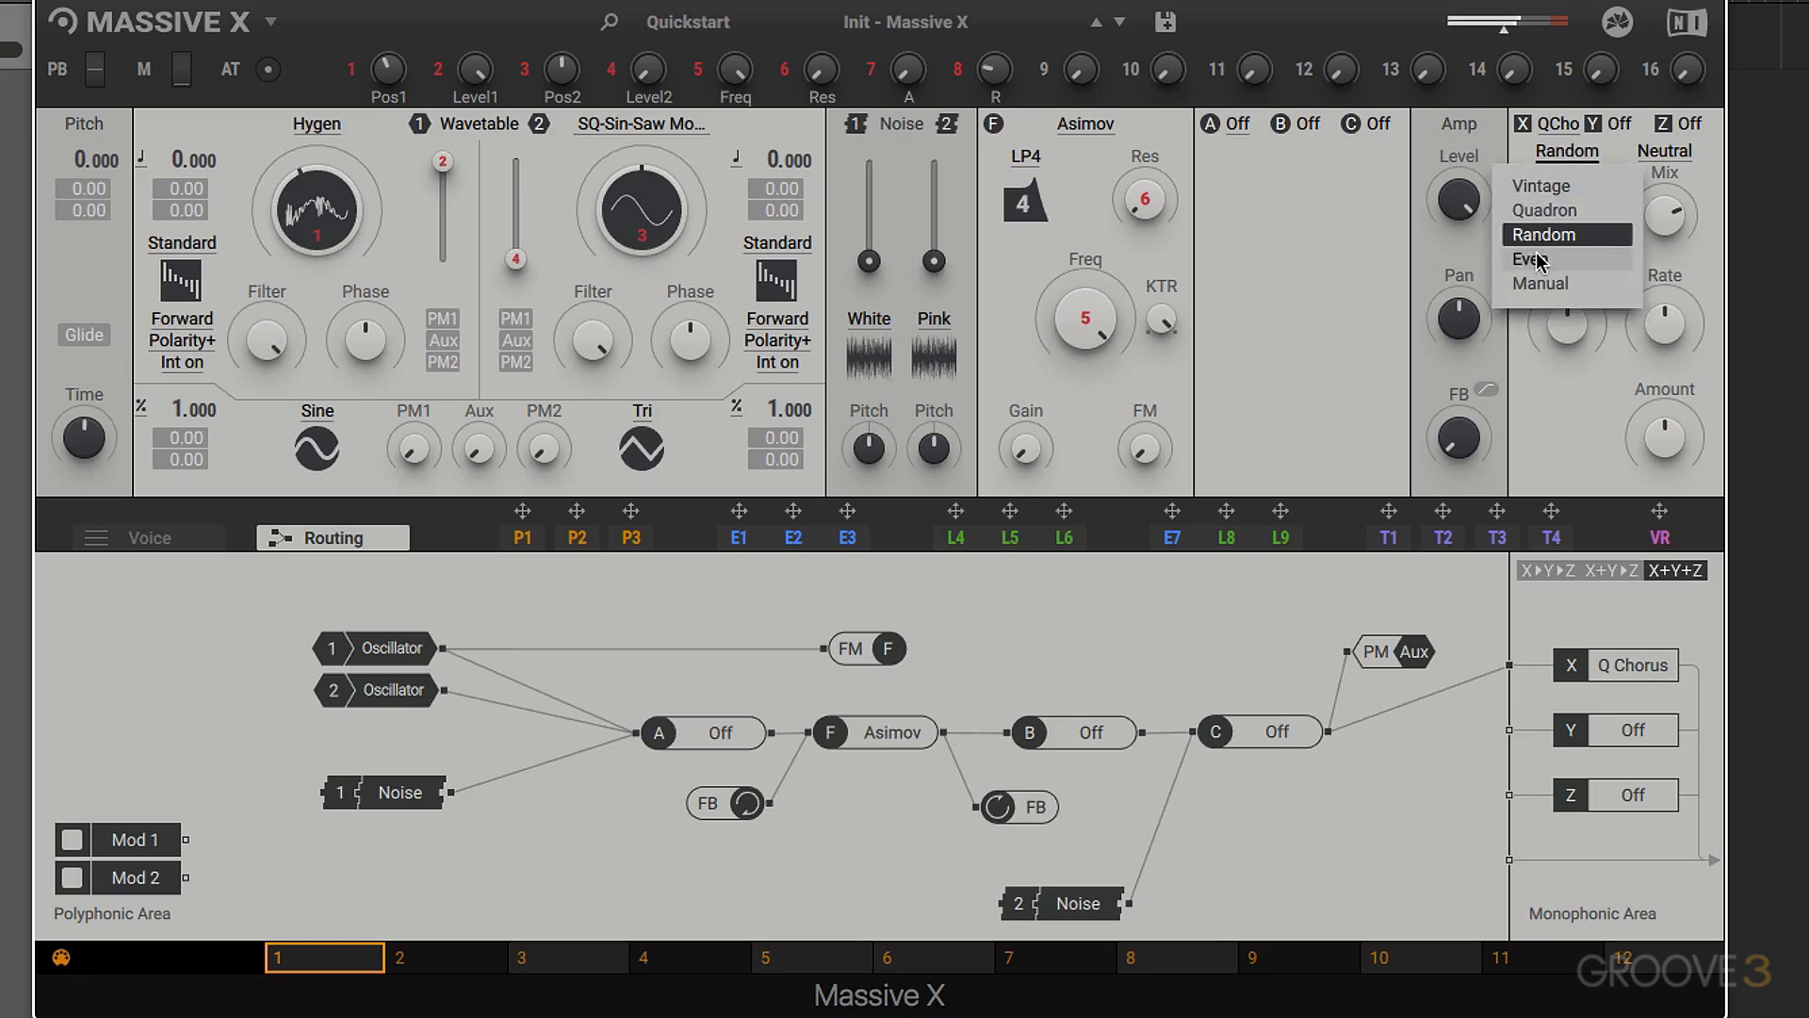
pyautogui.click(1548, 258)
pyautogui.click(1568, 153)
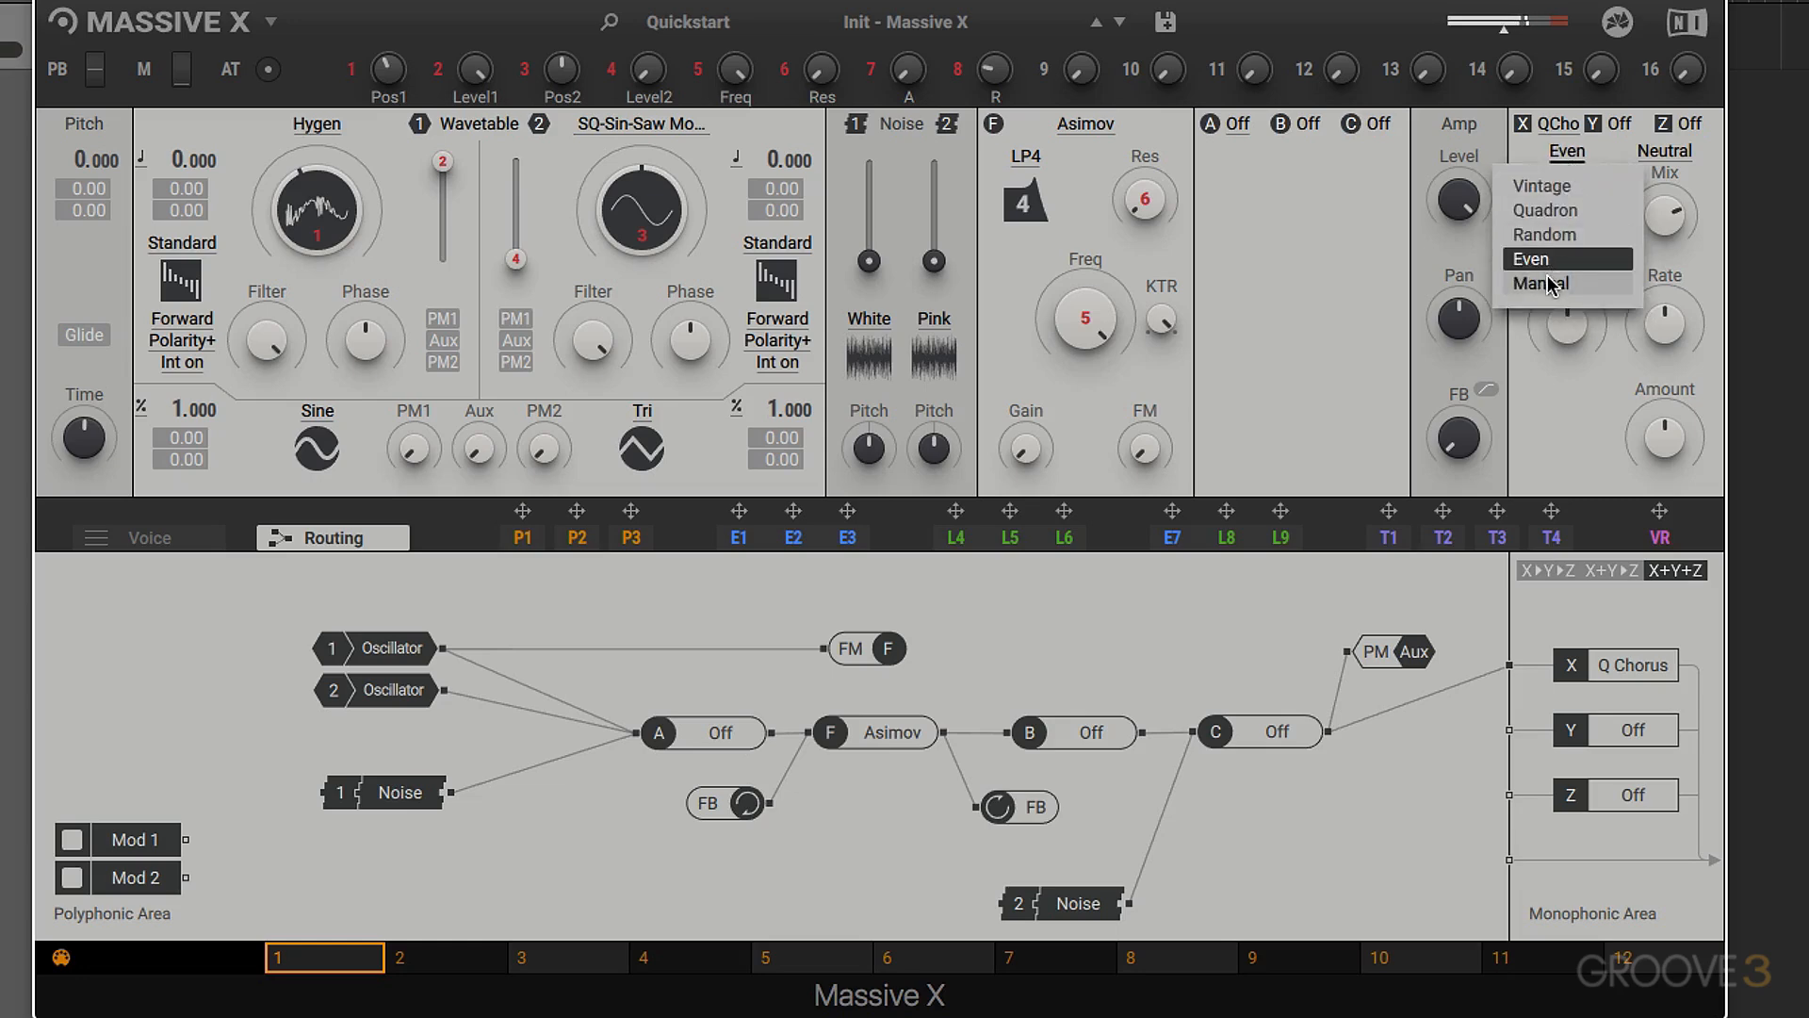
pyautogui.click(1546, 282)
pyautogui.moveTo(1567, 315)
pyautogui.mouseDown()
pyautogui.moveTo(1568, 289)
pyautogui.moveTo(1567, 339)
pyautogui.moveTo(1567, 284)
pyautogui.mouseUp()
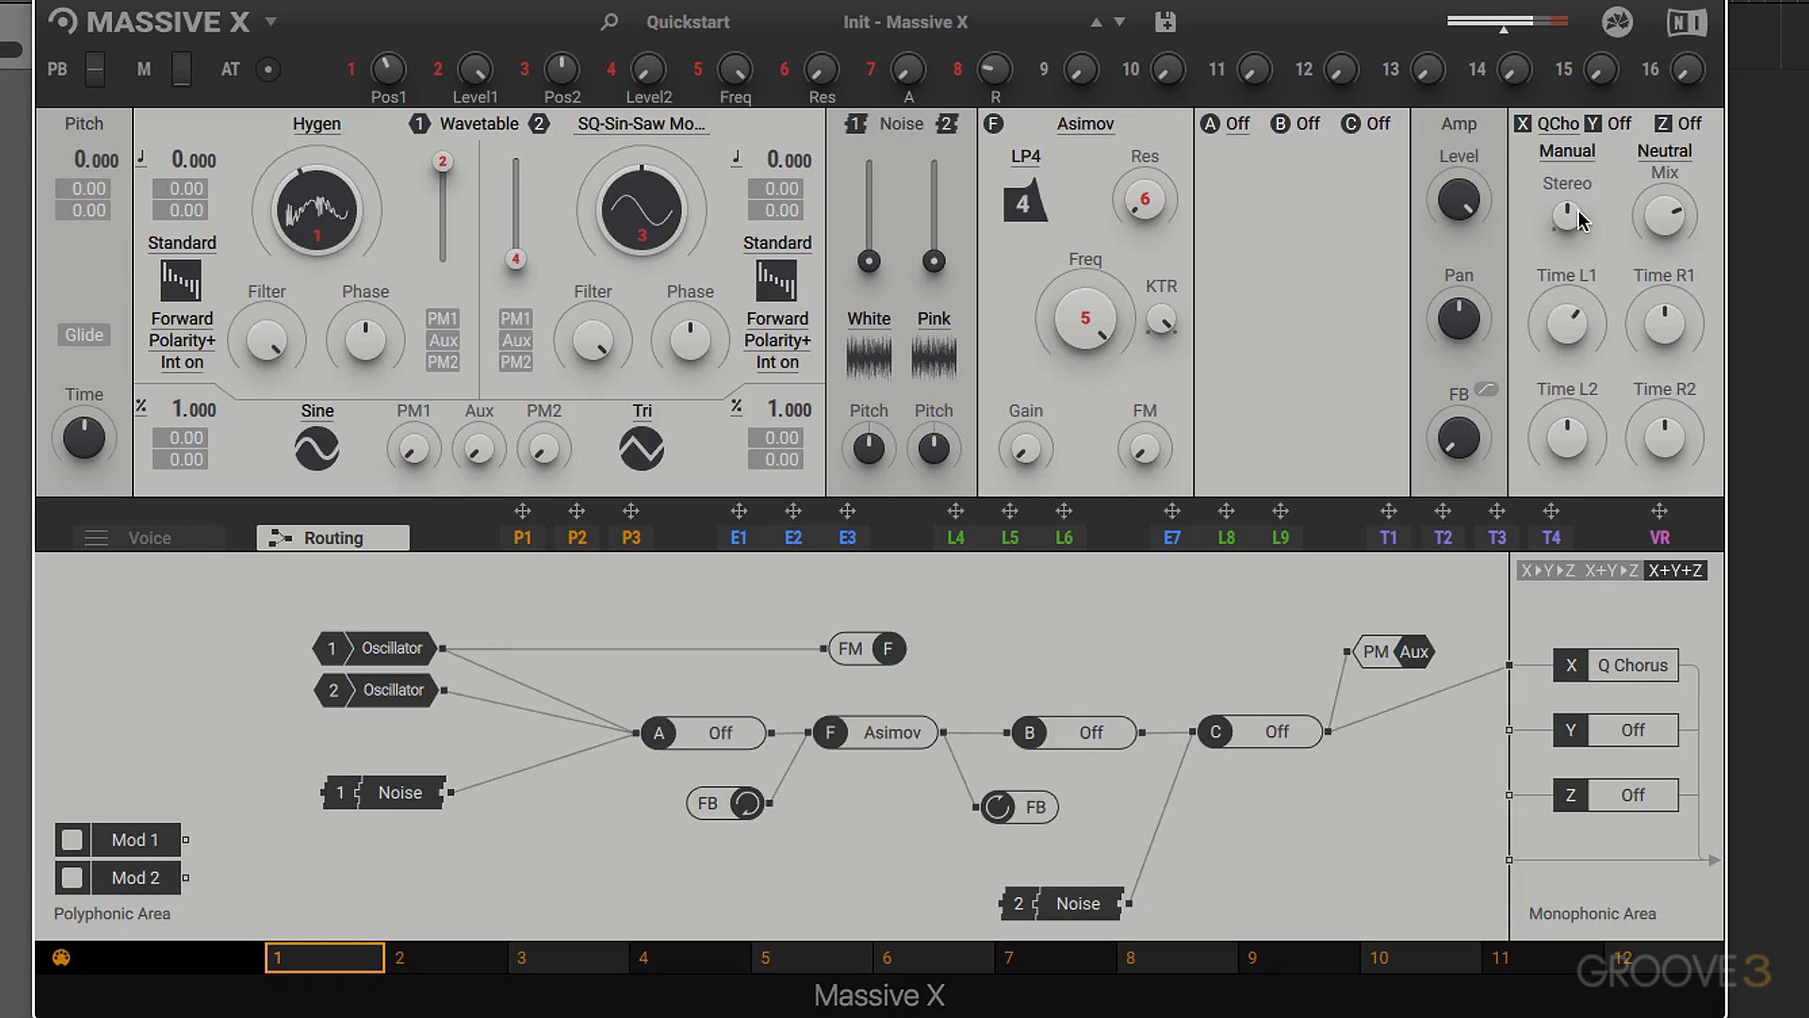
# - Set the Quad Chorus to Vintage mode, lower its Distance slightly and try its Stereo control
pyautogui.click(1575, 158)
pyautogui.click(1504, 132)
pyautogui.click(1571, 154)
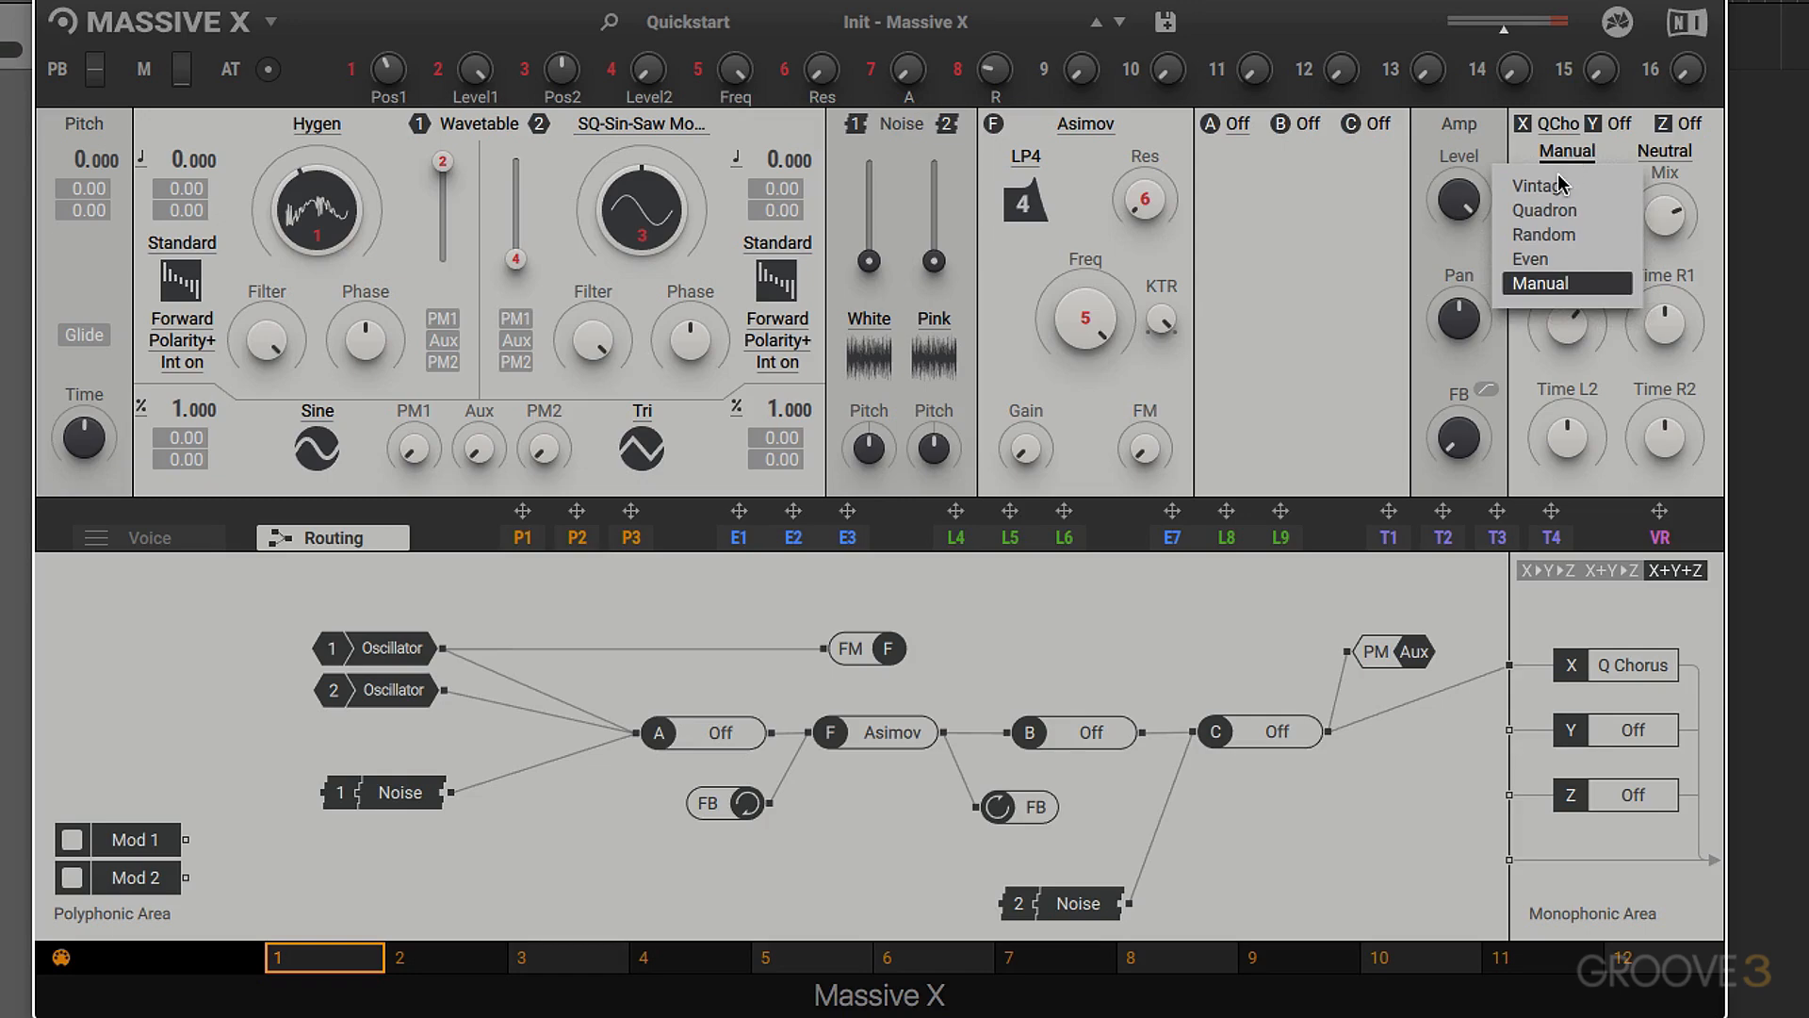
pyautogui.click(1561, 187)
pyautogui.moveTo(1563, 325)
pyautogui.mouseDown()
pyautogui.moveTo(1563, 302)
pyautogui.moveTo(1563, 337)
pyautogui.moveTo(1572, 323)
pyautogui.mouseUp()
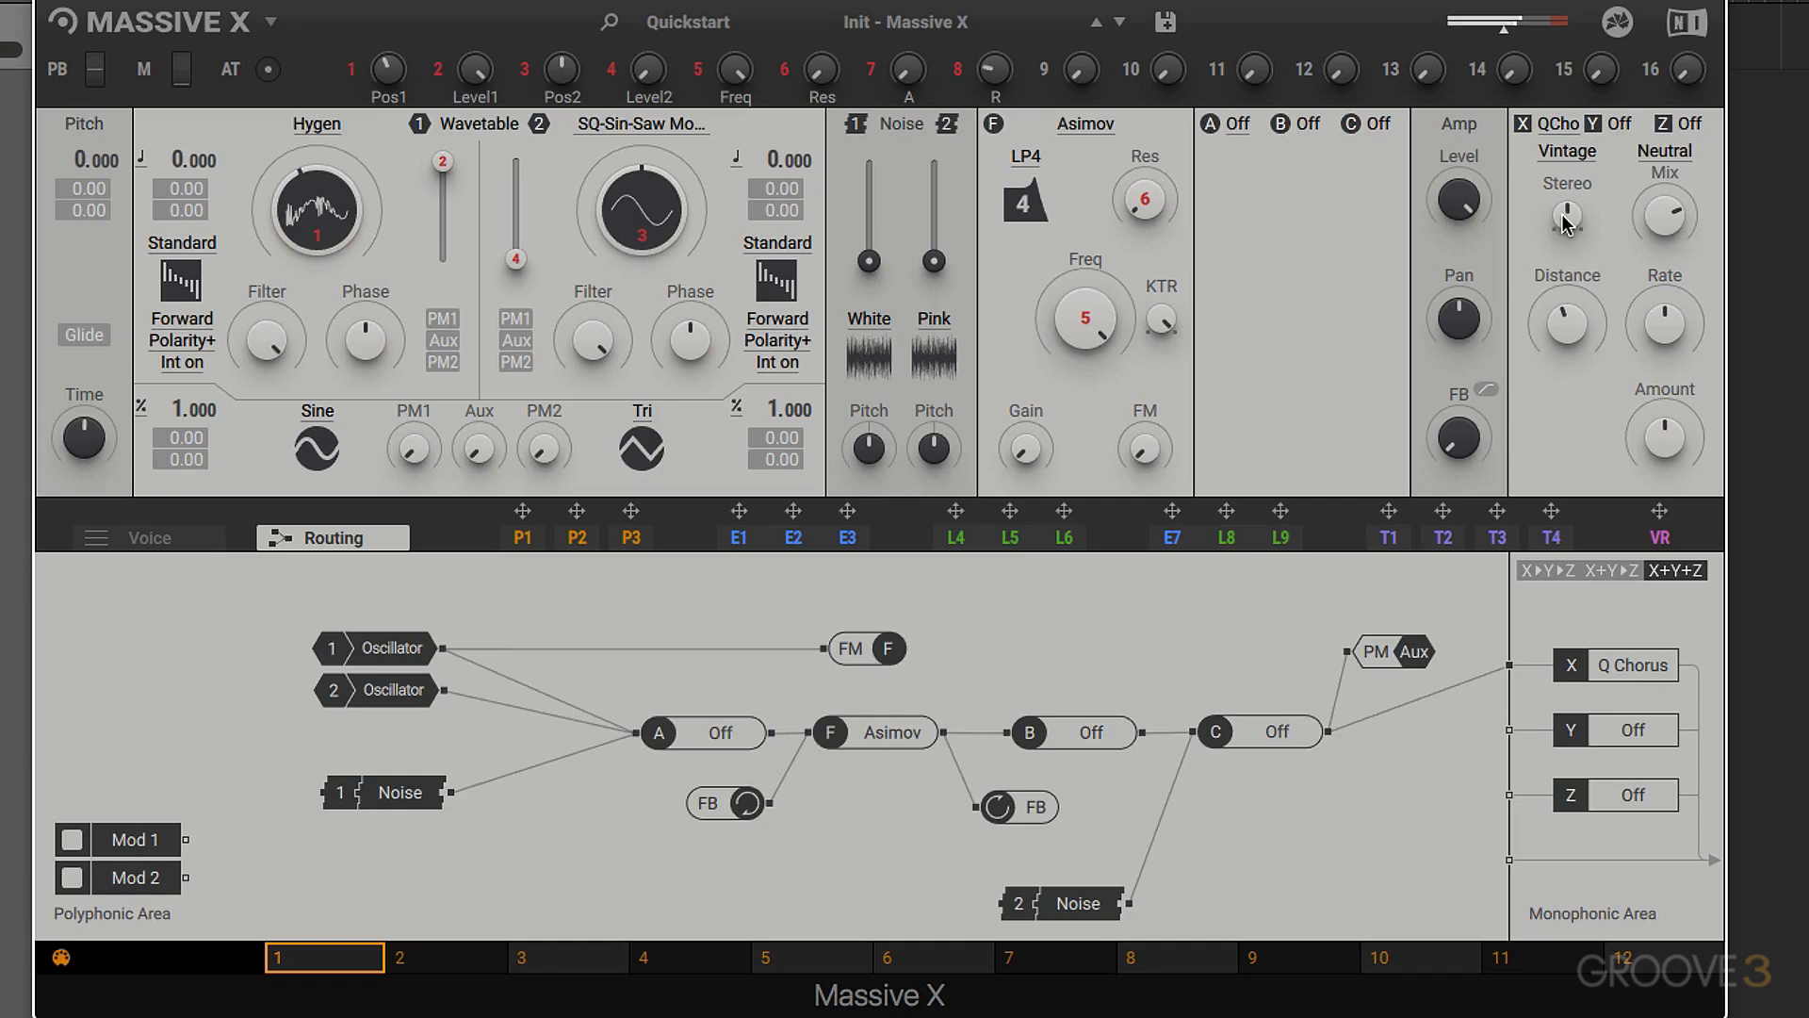
pyautogui.moveTo(1567, 219)
pyautogui.mouseDown()
pyautogui.moveTo(1568, 233)
pyautogui.moveTo(1567, 194)
pyautogui.moveTo(1569, 222)
pyautogui.mouseUp()
# - Load the Reverb in effect slot X and audition its Small Early and Rave Cellar types, increasing the Size
pyautogui.click(1559, 123)
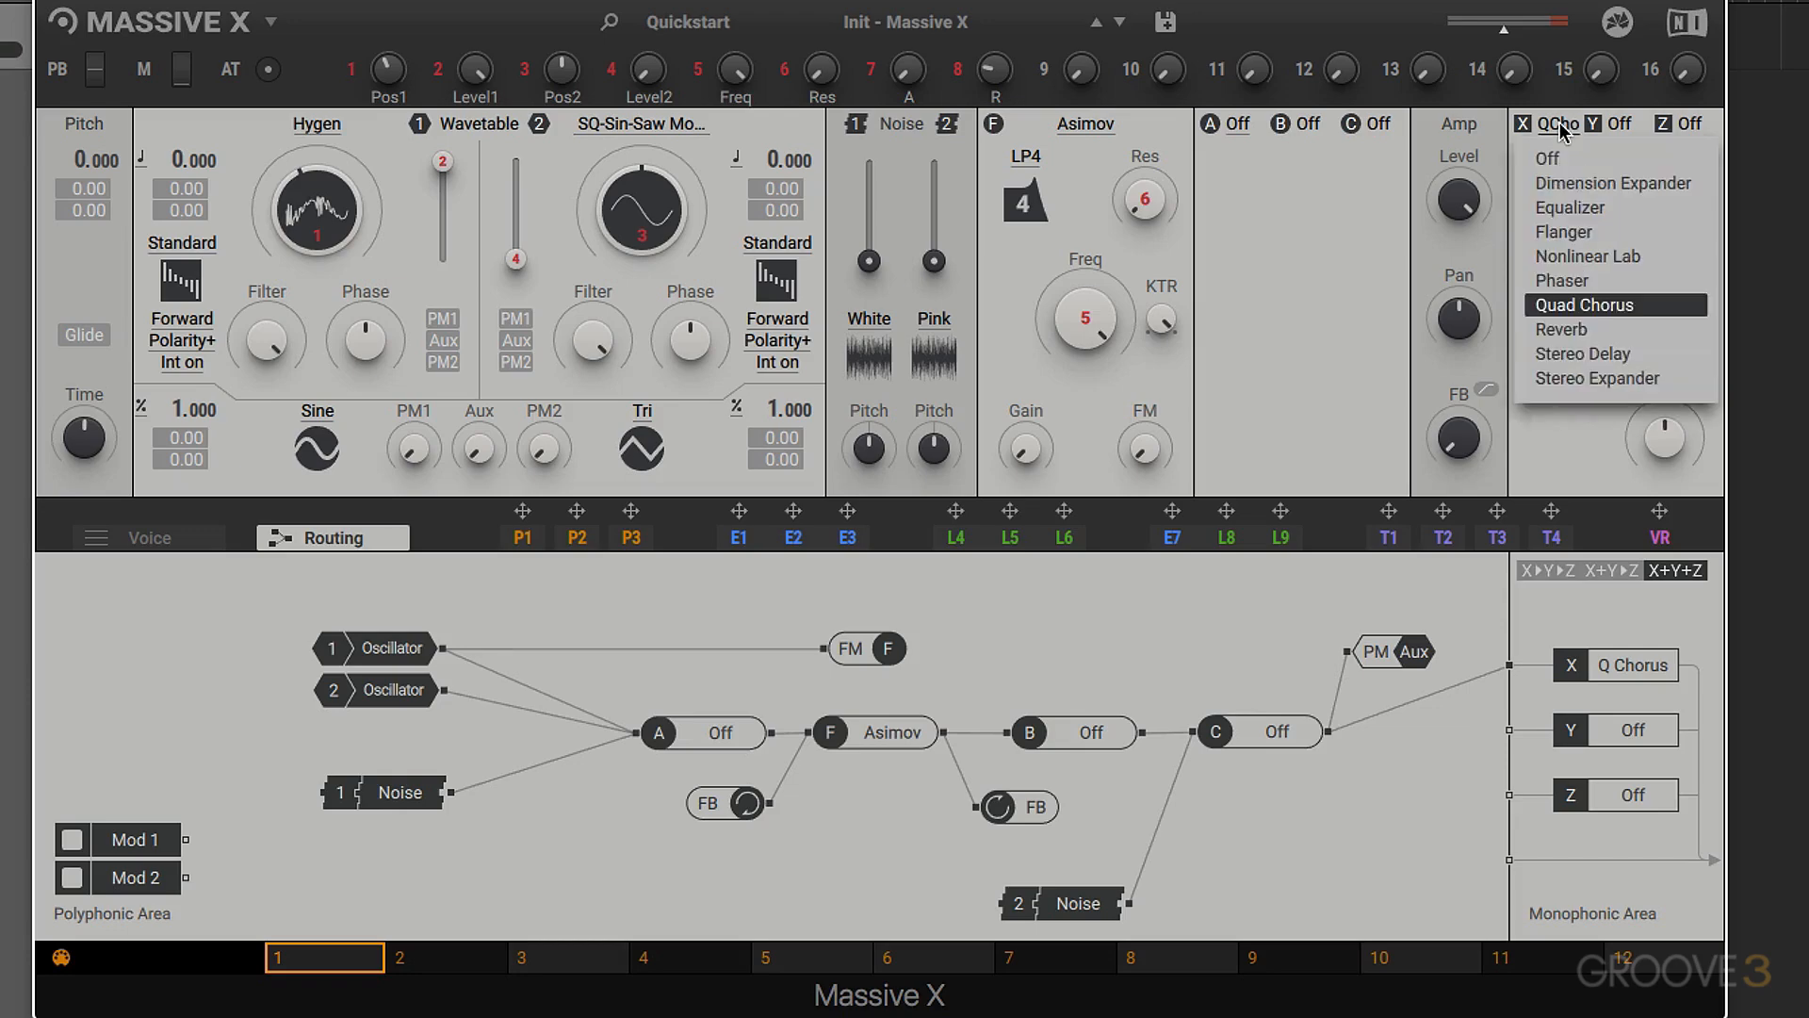
pyautogui.click(1569, 332)
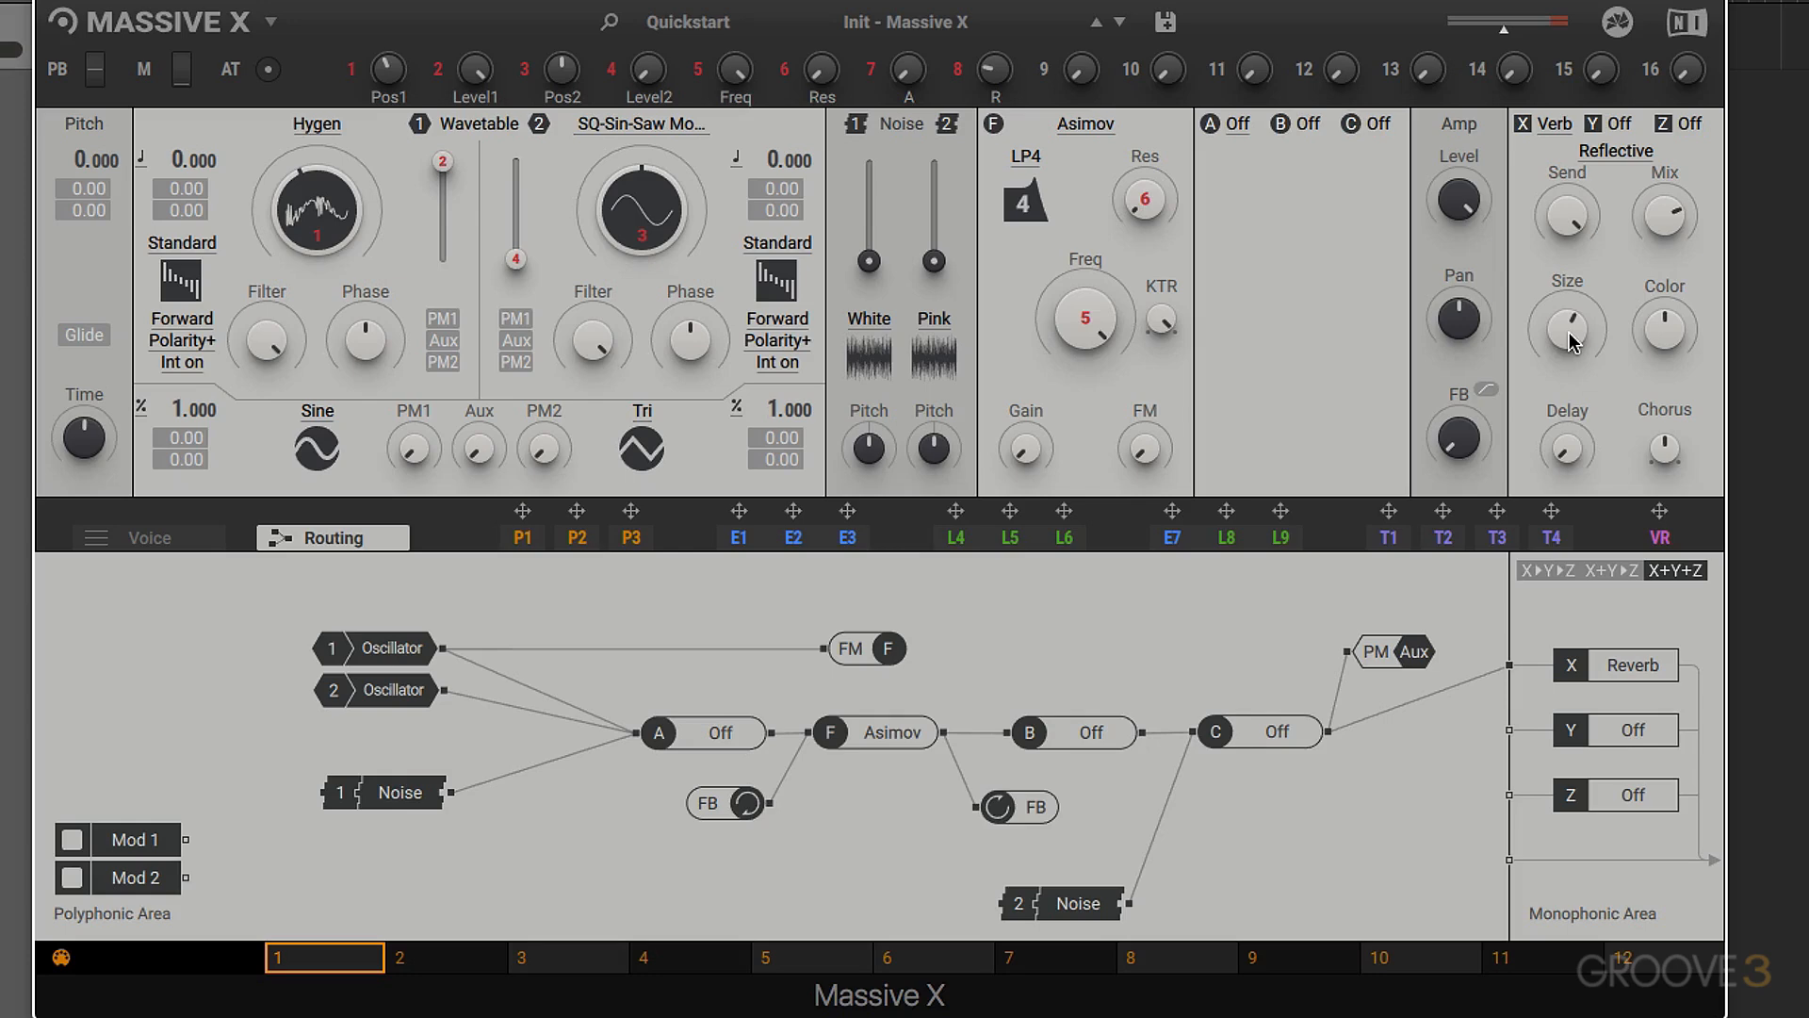
pyautogui.click(1612, 155)
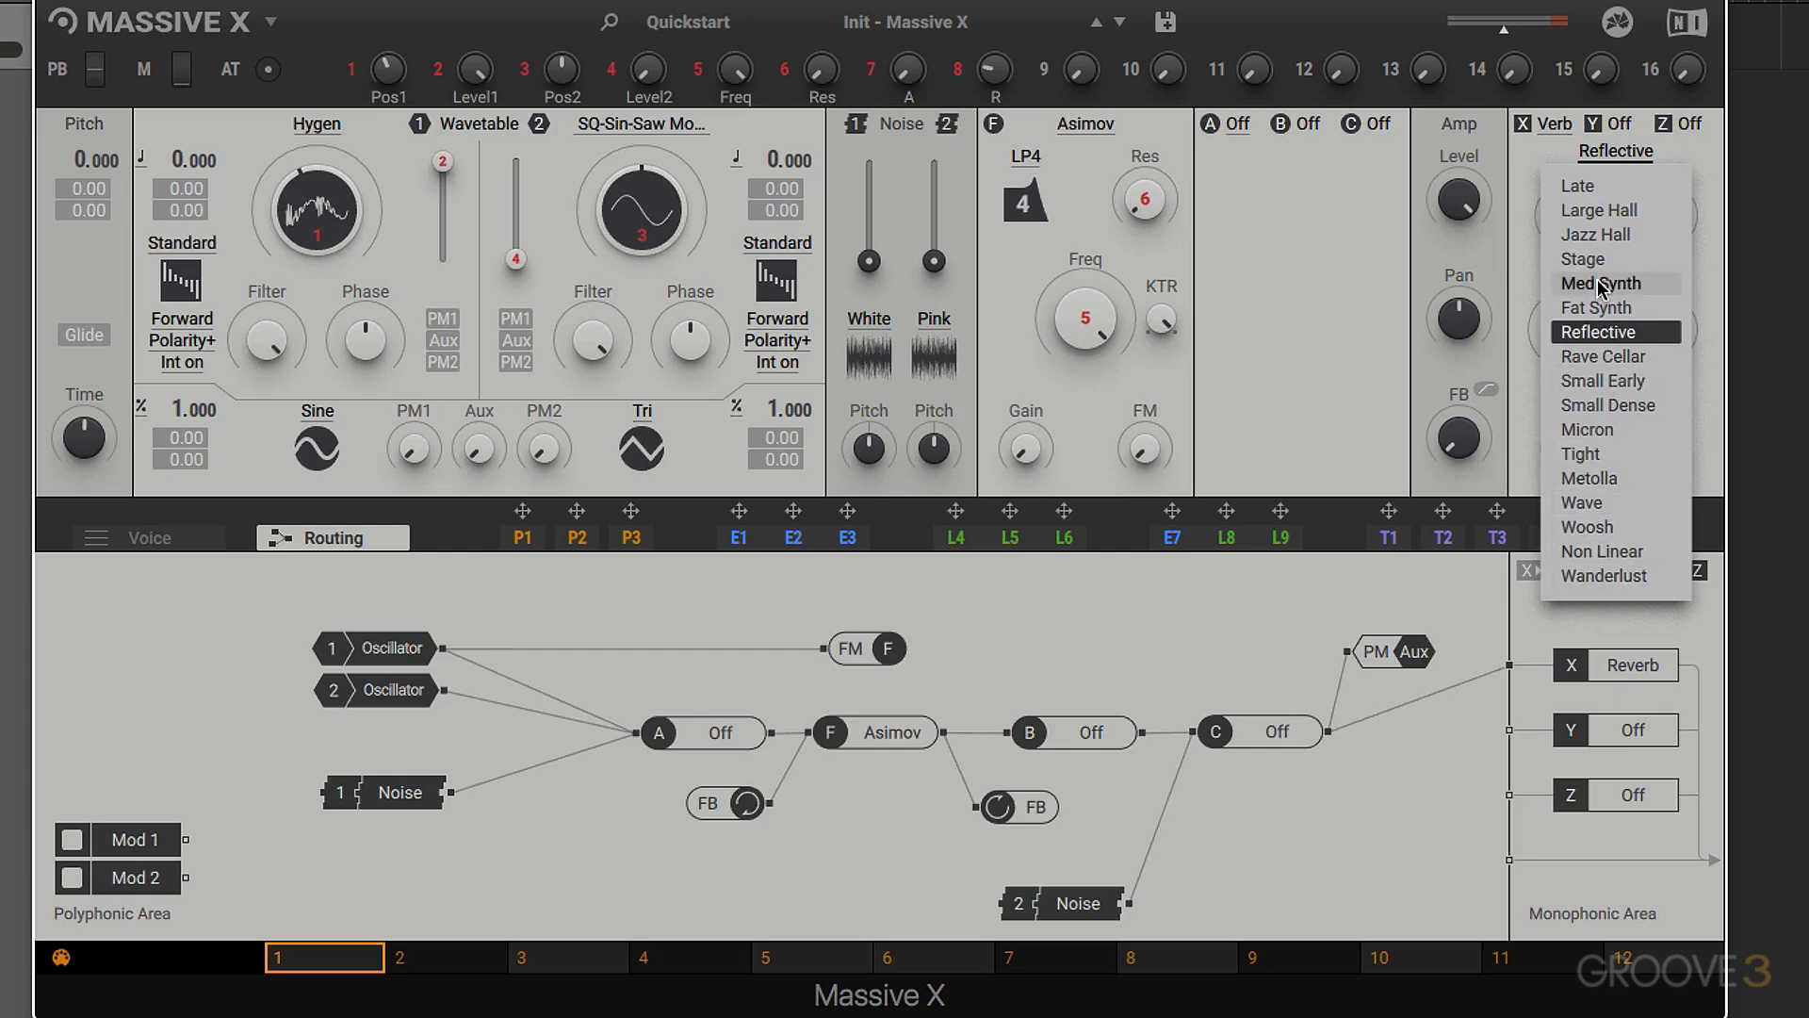
pyautogui.click(1591, 380)
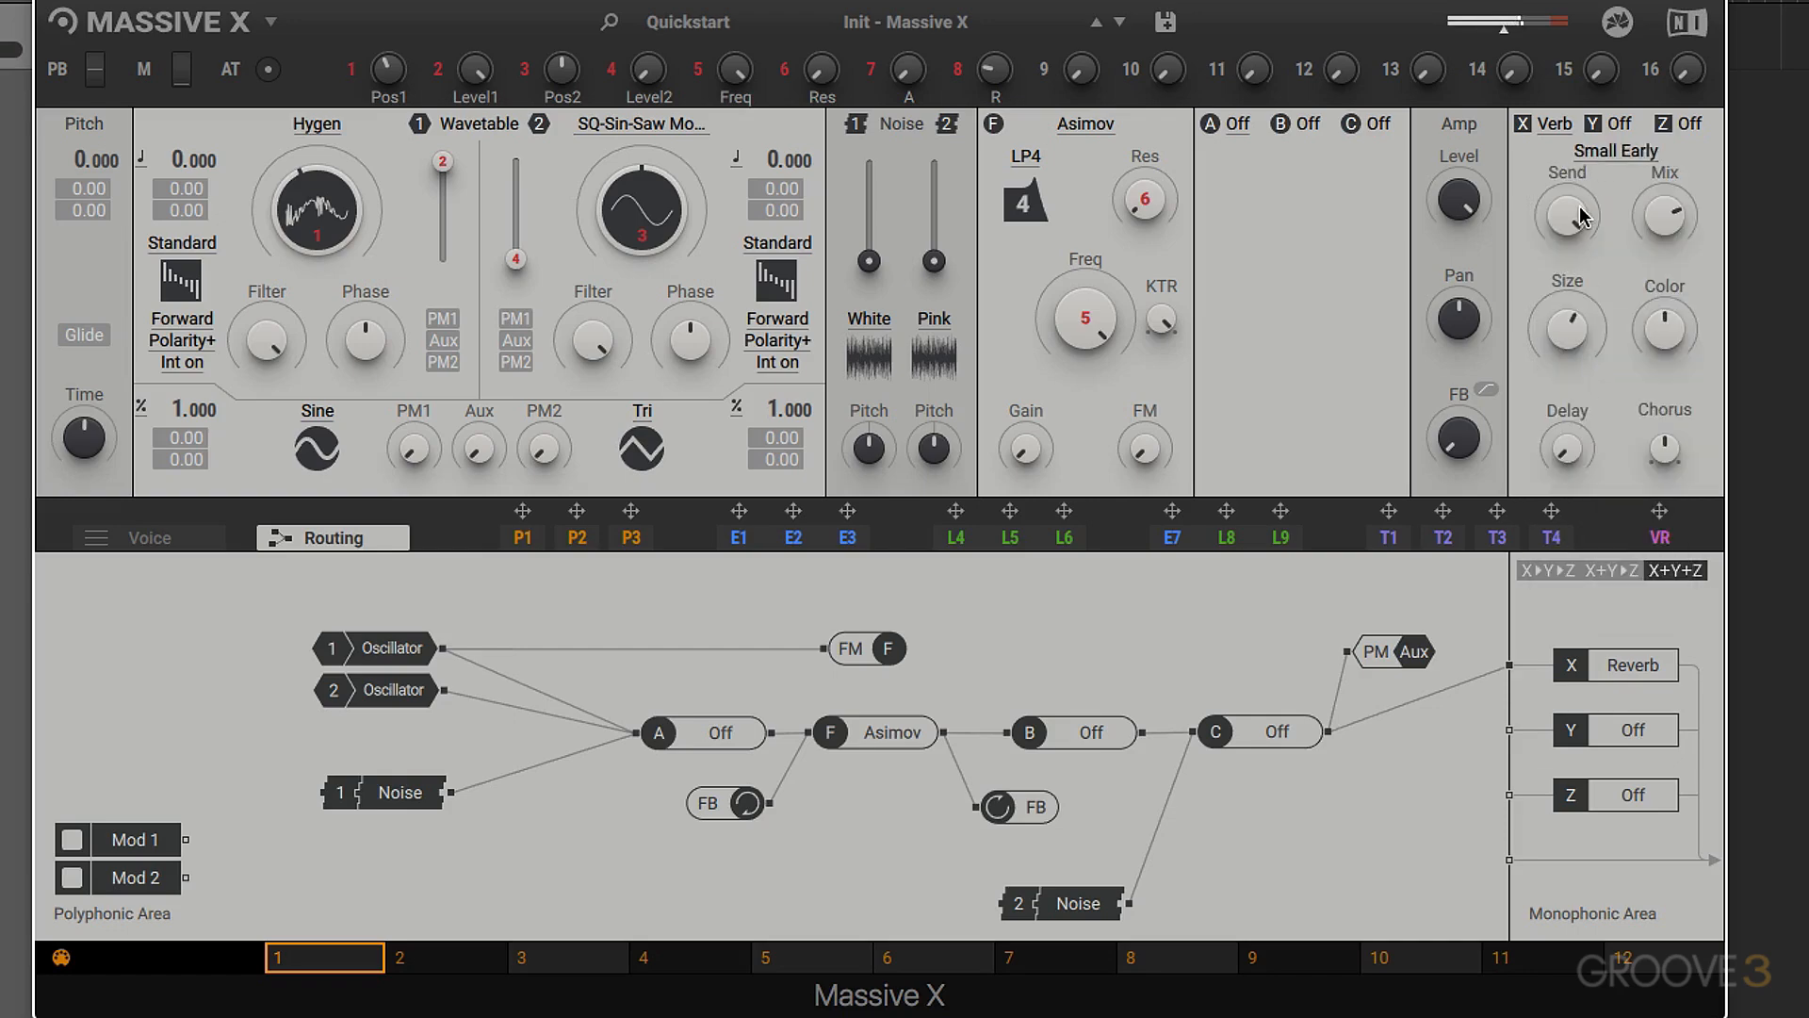
pyautogui.click(1610, 165)
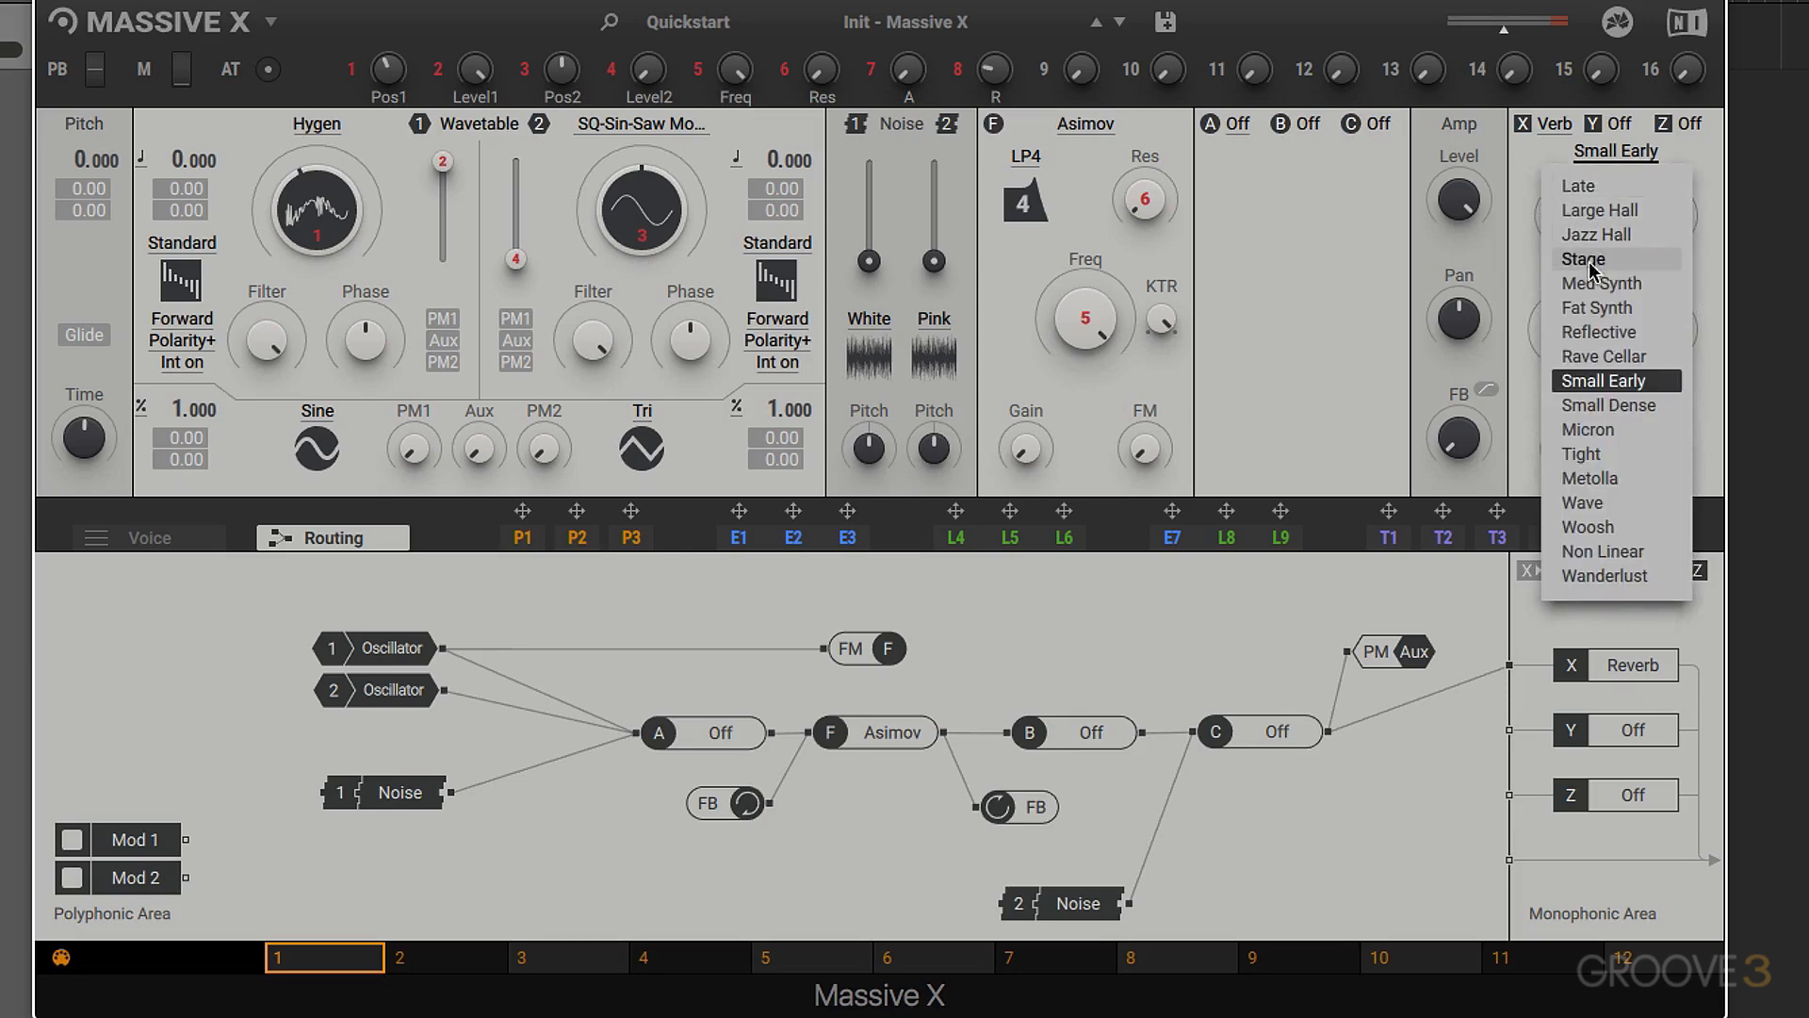
pyautogui.click(1589, 349)
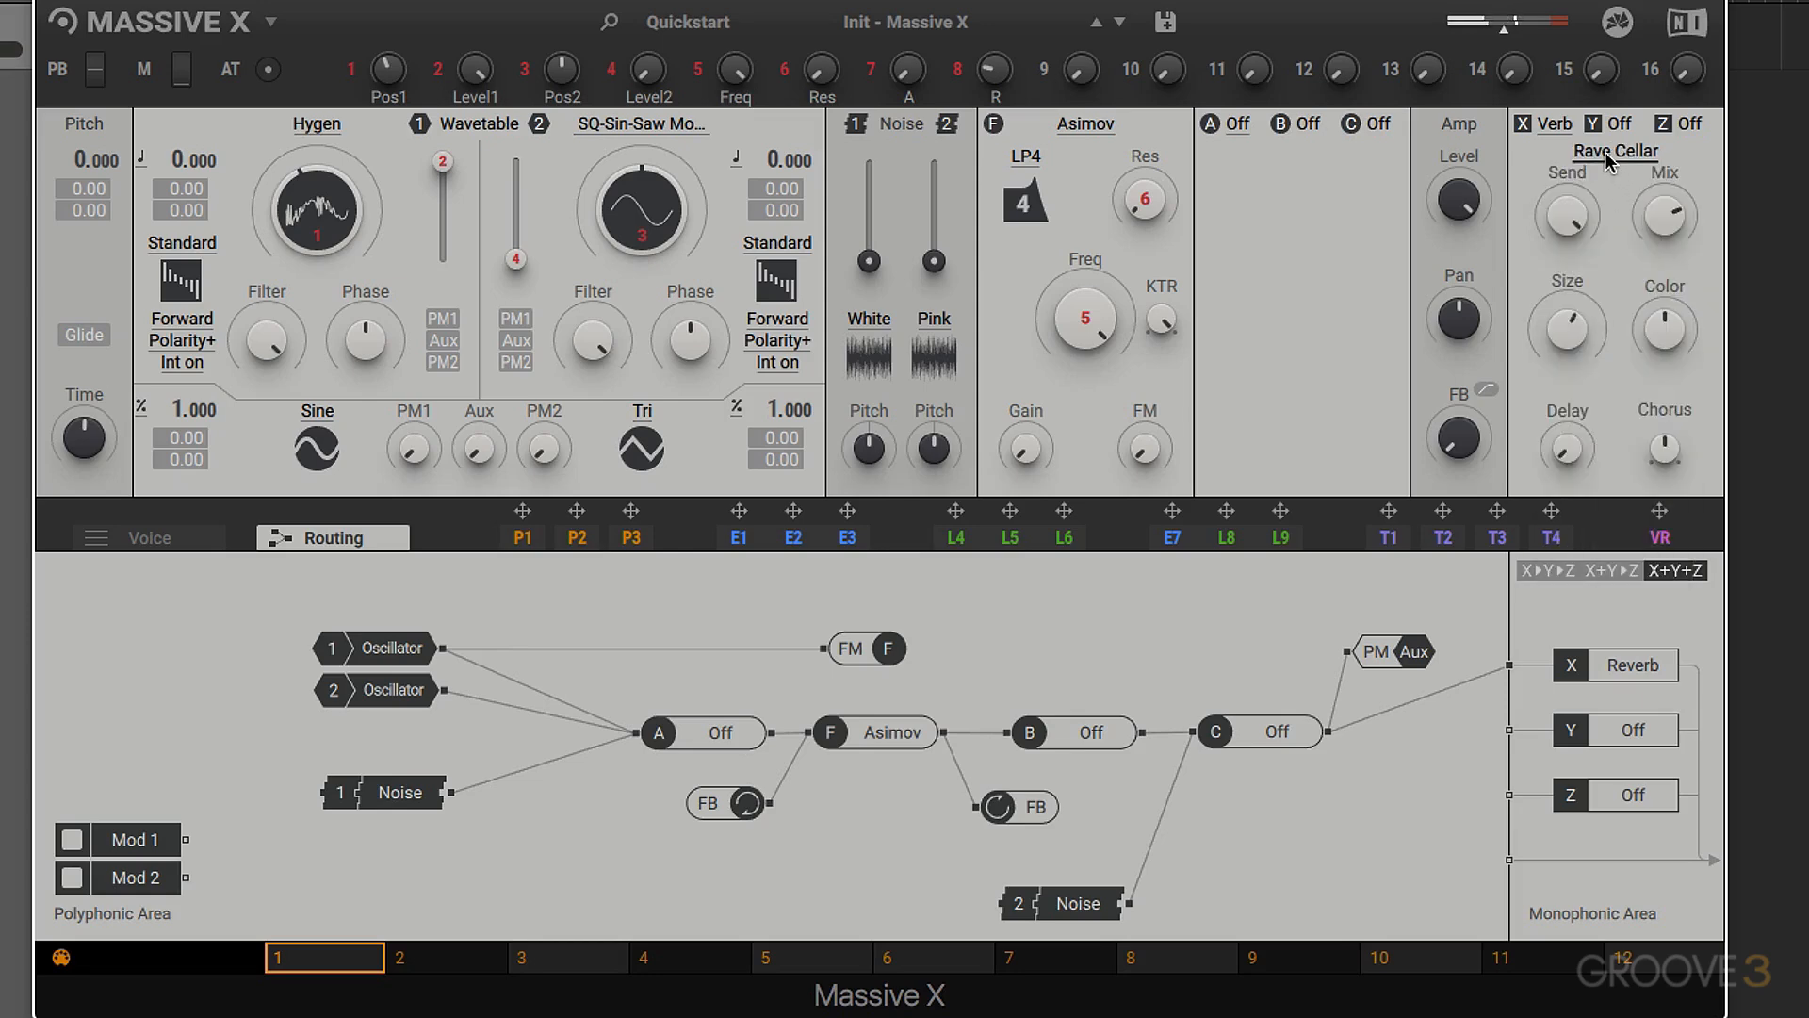
pyautogui.moveTo(1559, 322)
pyautogui.mouseDown()
pyautogui.moveTo(1558, 279)
pyautogui.moveTo(1572, 335)
pyautogui.moveTo(1568, 321)
pyautogui.mouseUp()
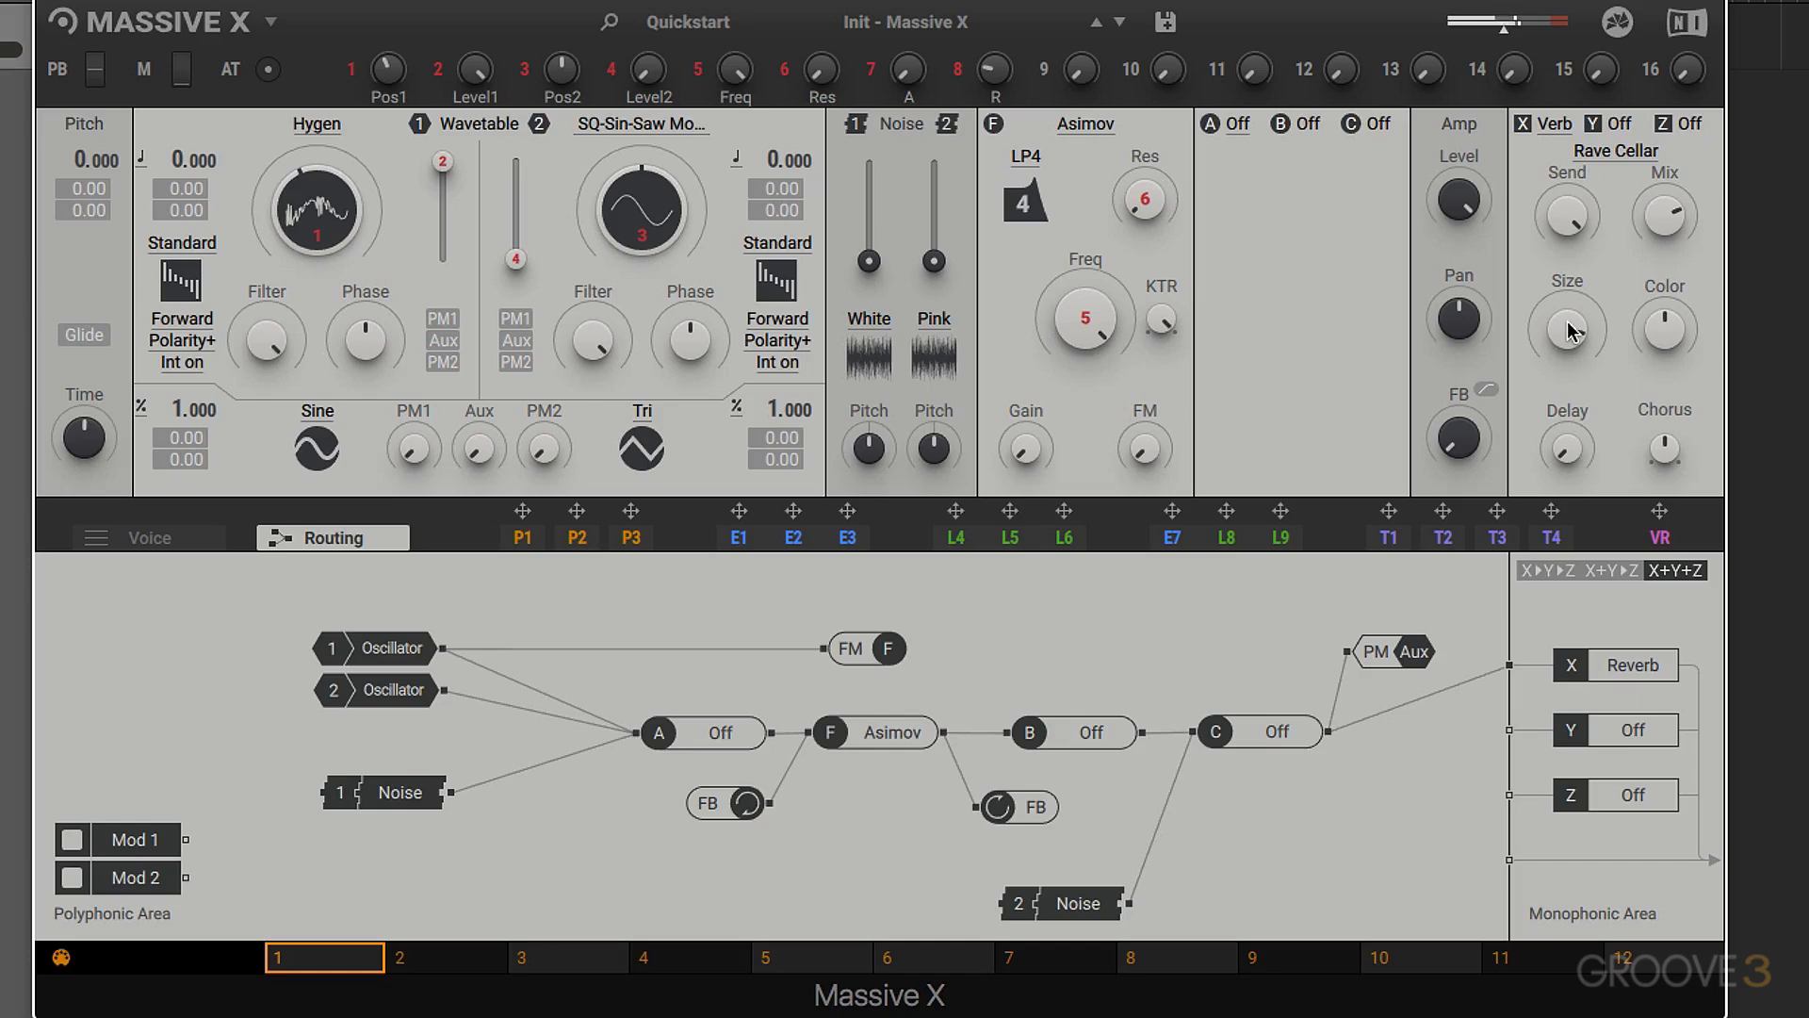
# - Set the Reverb type to Wanderlust and sweep its Mix, leaving it low
pyautogui.click(1602, 153)
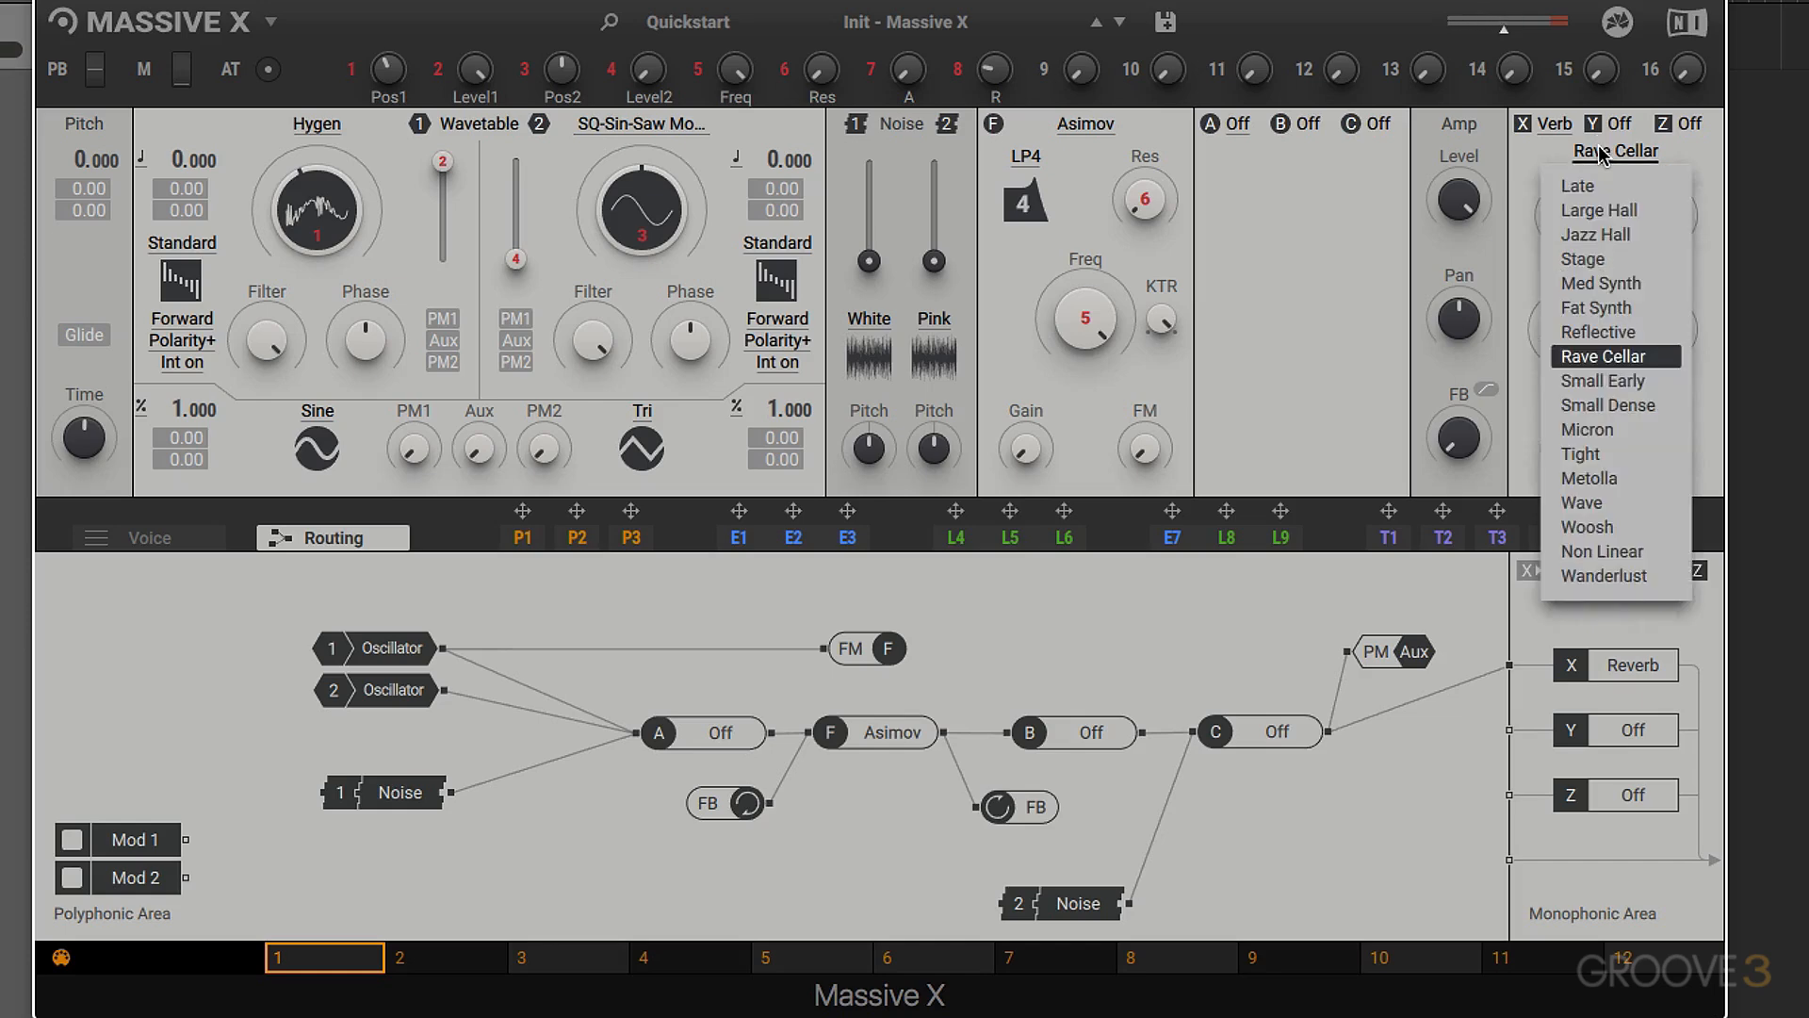
pyautogui.click(1587, 574)
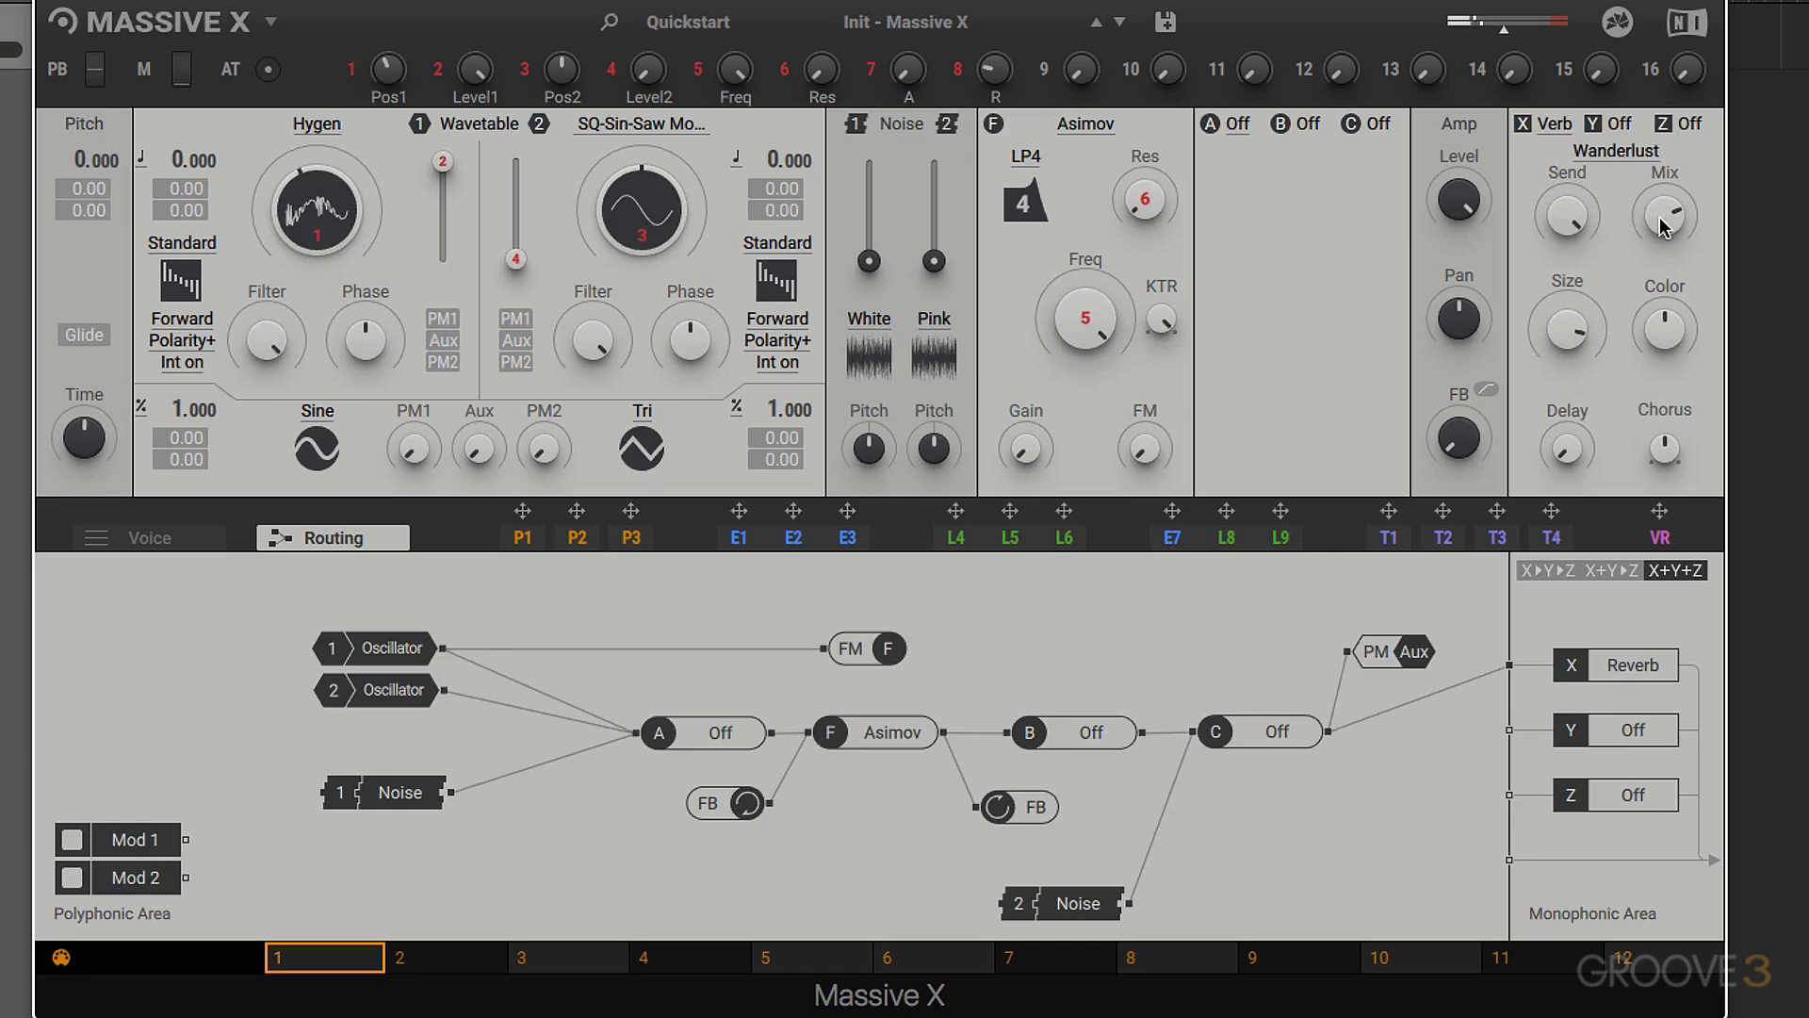
pyautogui.moveTo(1664, 216); pyautogui.dragTo(1665, 195)
pyautogui.moveTo(1675, 224); pyautogui.dragTo(1675, 325)
pyautogui.moveTo(1666, 216)
pyautogui.mouseDown()
pyautogui.moveTo(1665, 159)
pyautogui.moveTo(1666, 189)
pyautogui.mouseUp()
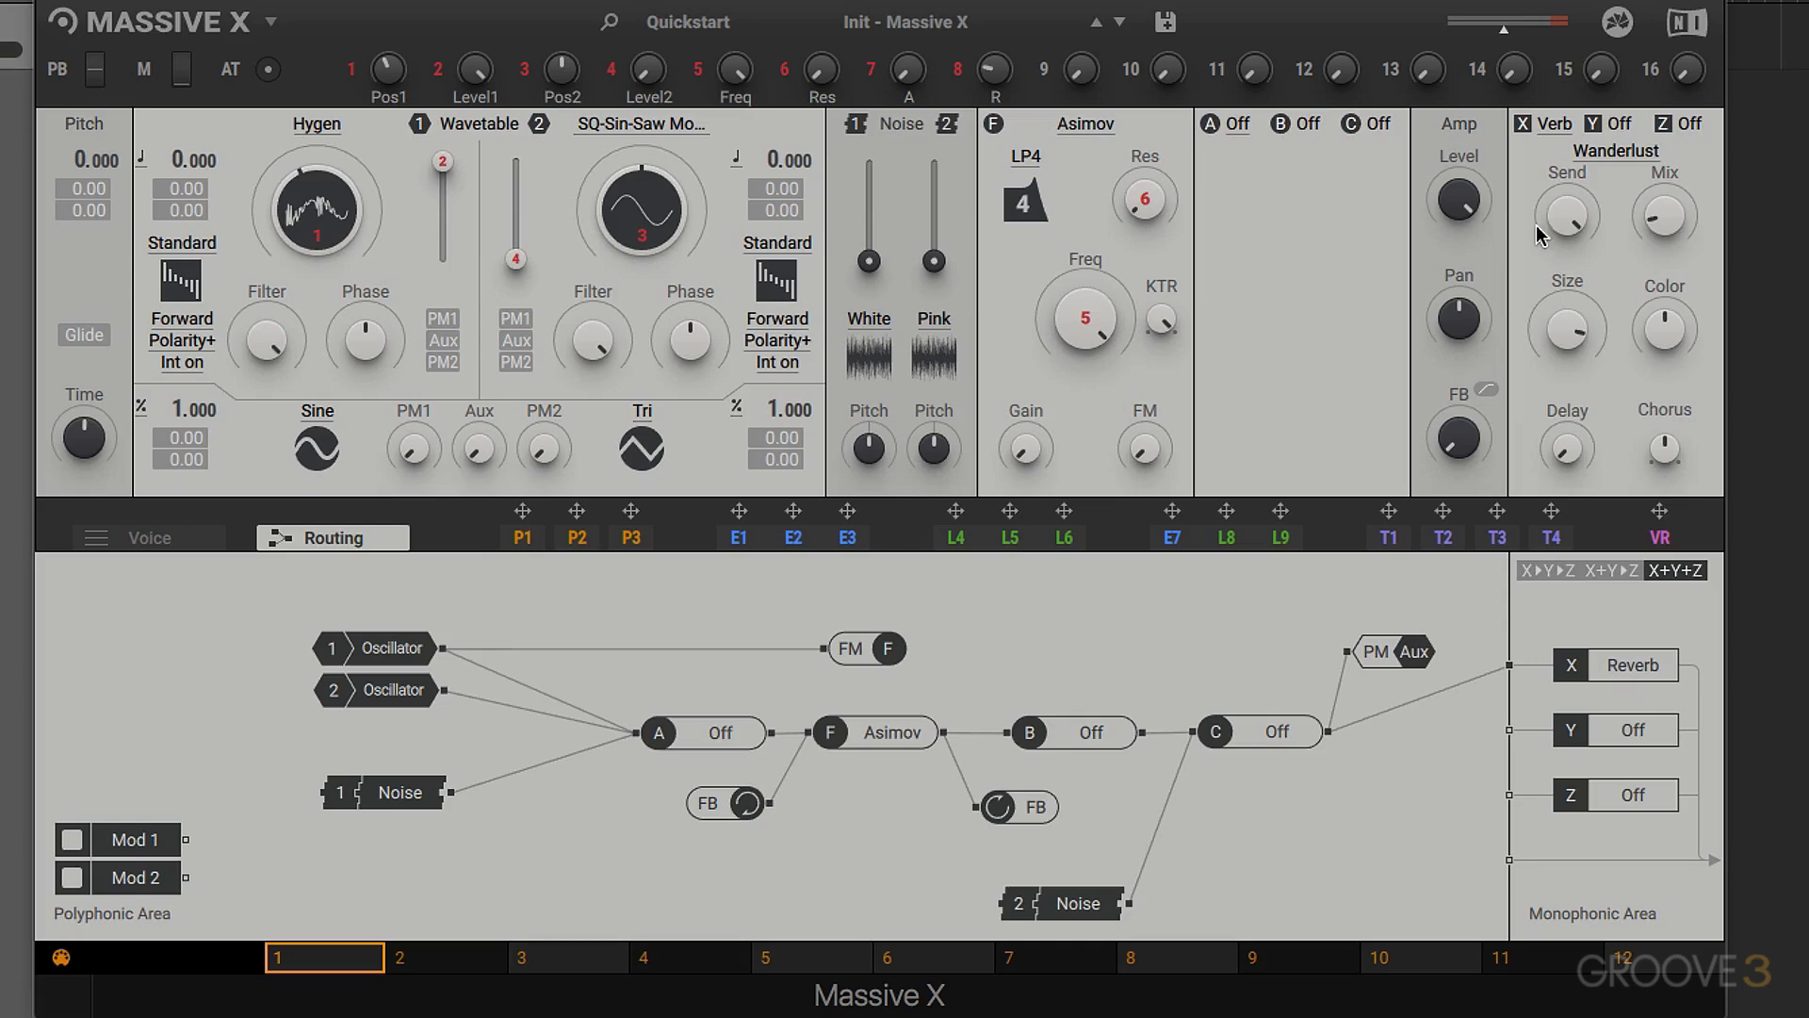
# - Load the Stereo Delay in effect slot X and raise its Mix to maximum
pyautogui.click(1553, 126)
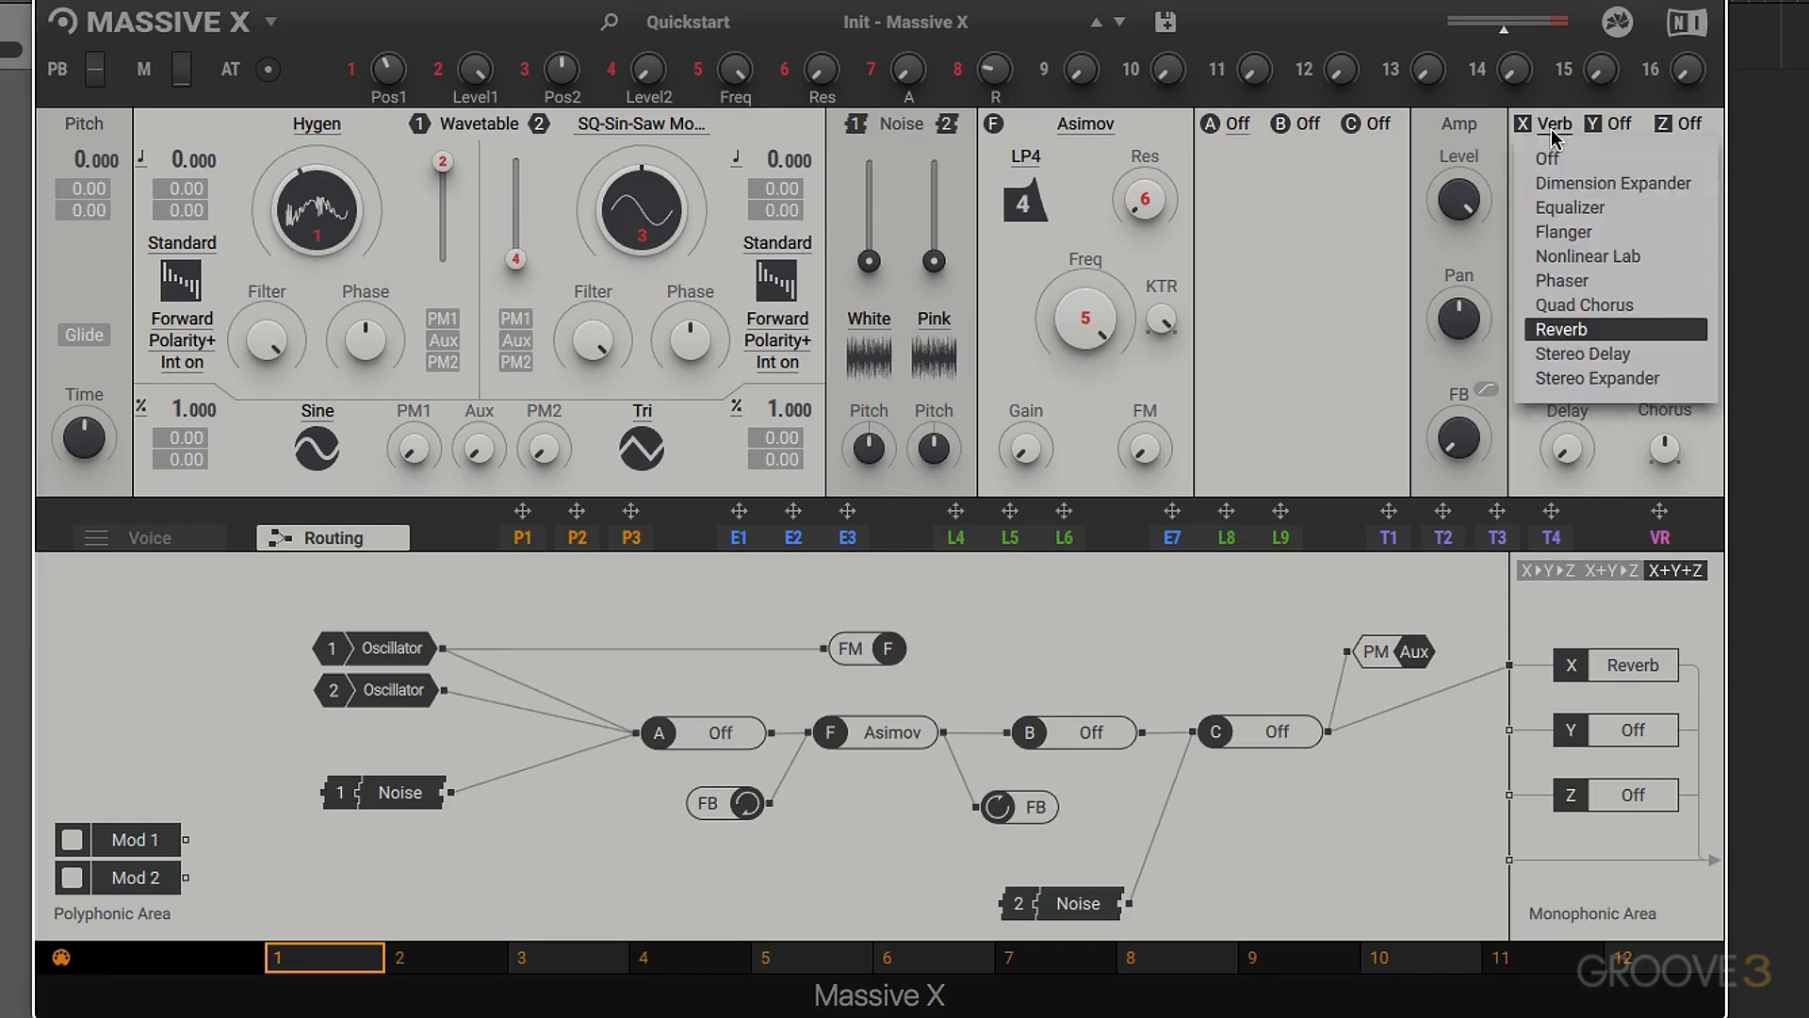
pyautogui.click(1571, 357)
pyautogui.moveTo(1668, 193); pyautogui.dragTo(1674, 132)
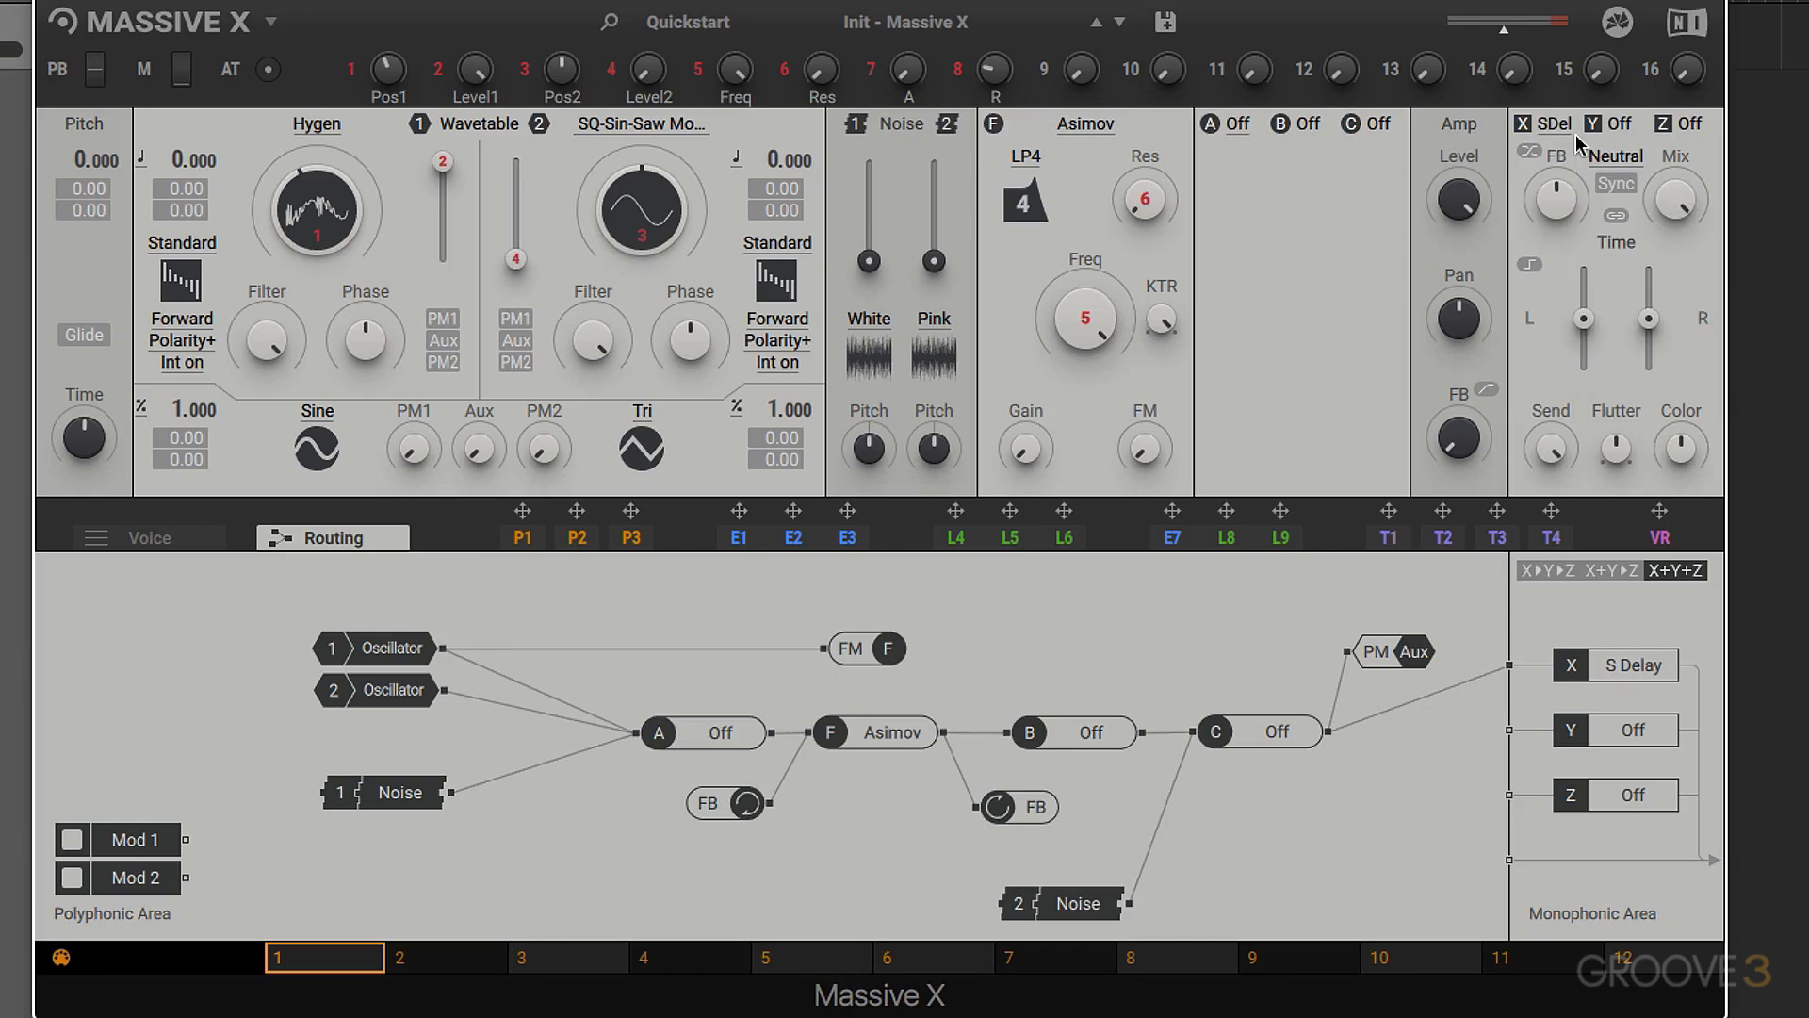
# - Load the Stereo Expander in effect slot X and raise its Time slightly
pyautogui.click(1555, 122)
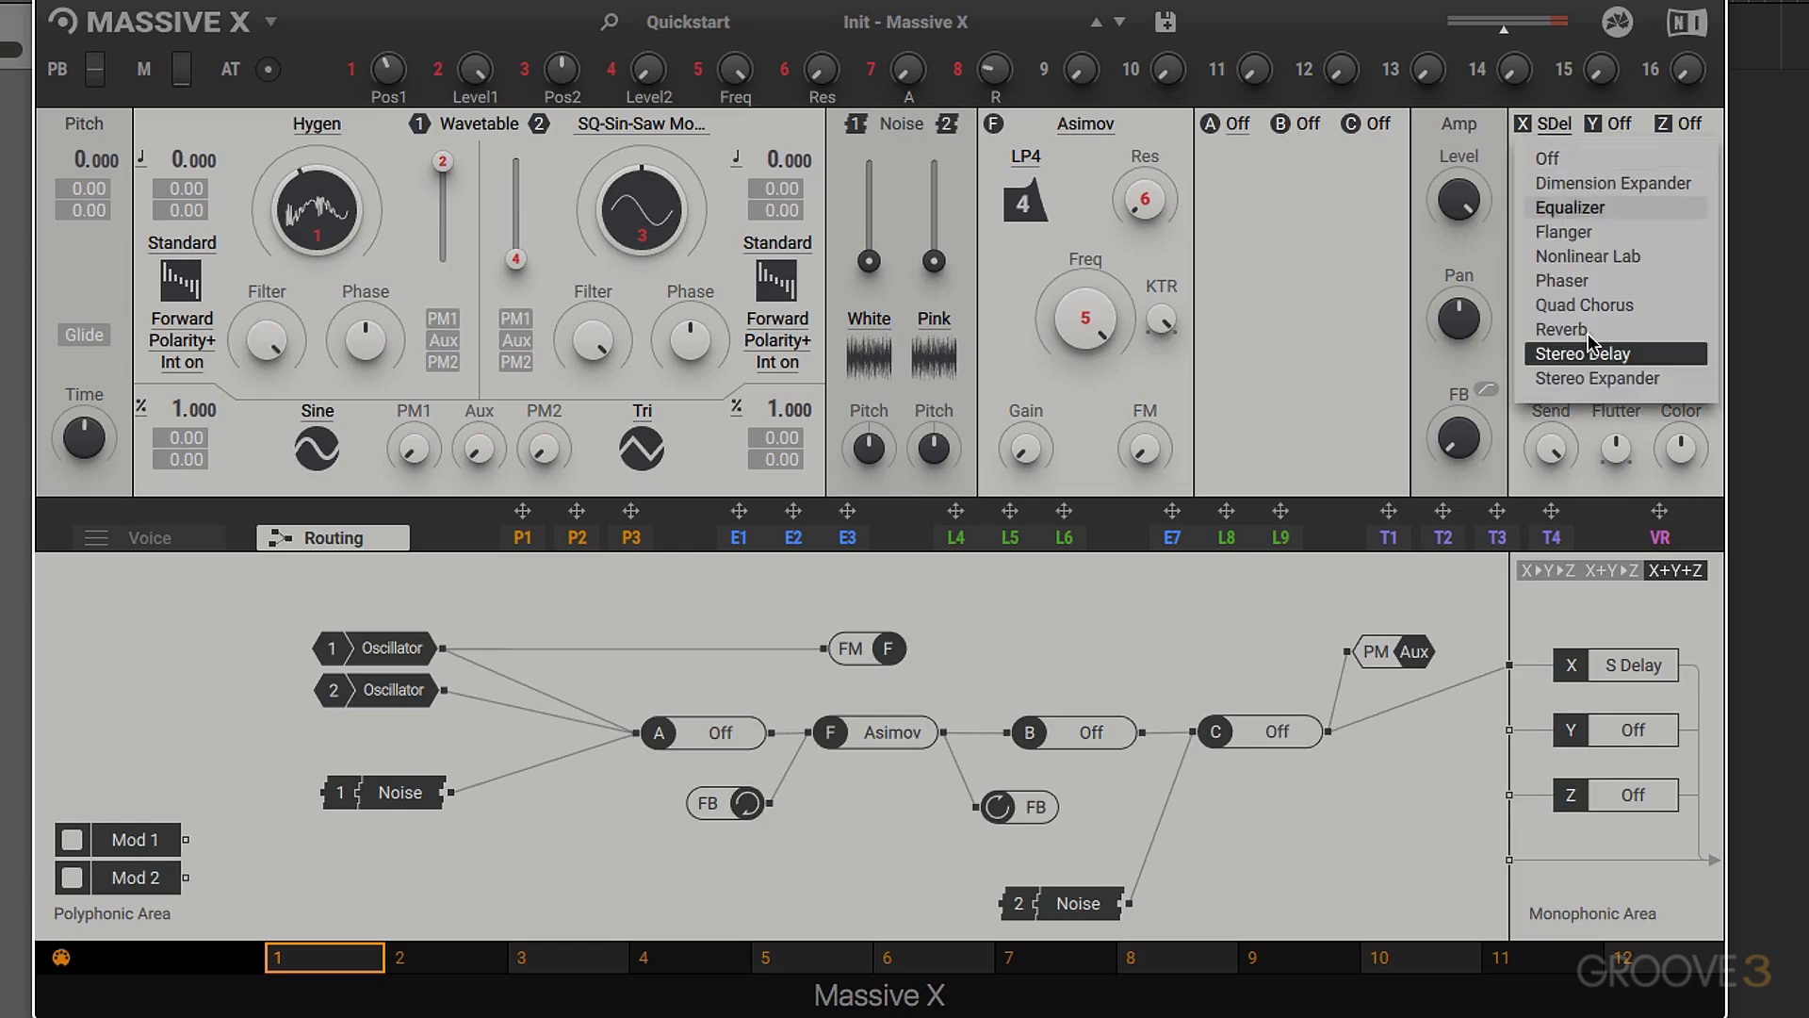
pyautogui.click(1604, 374)
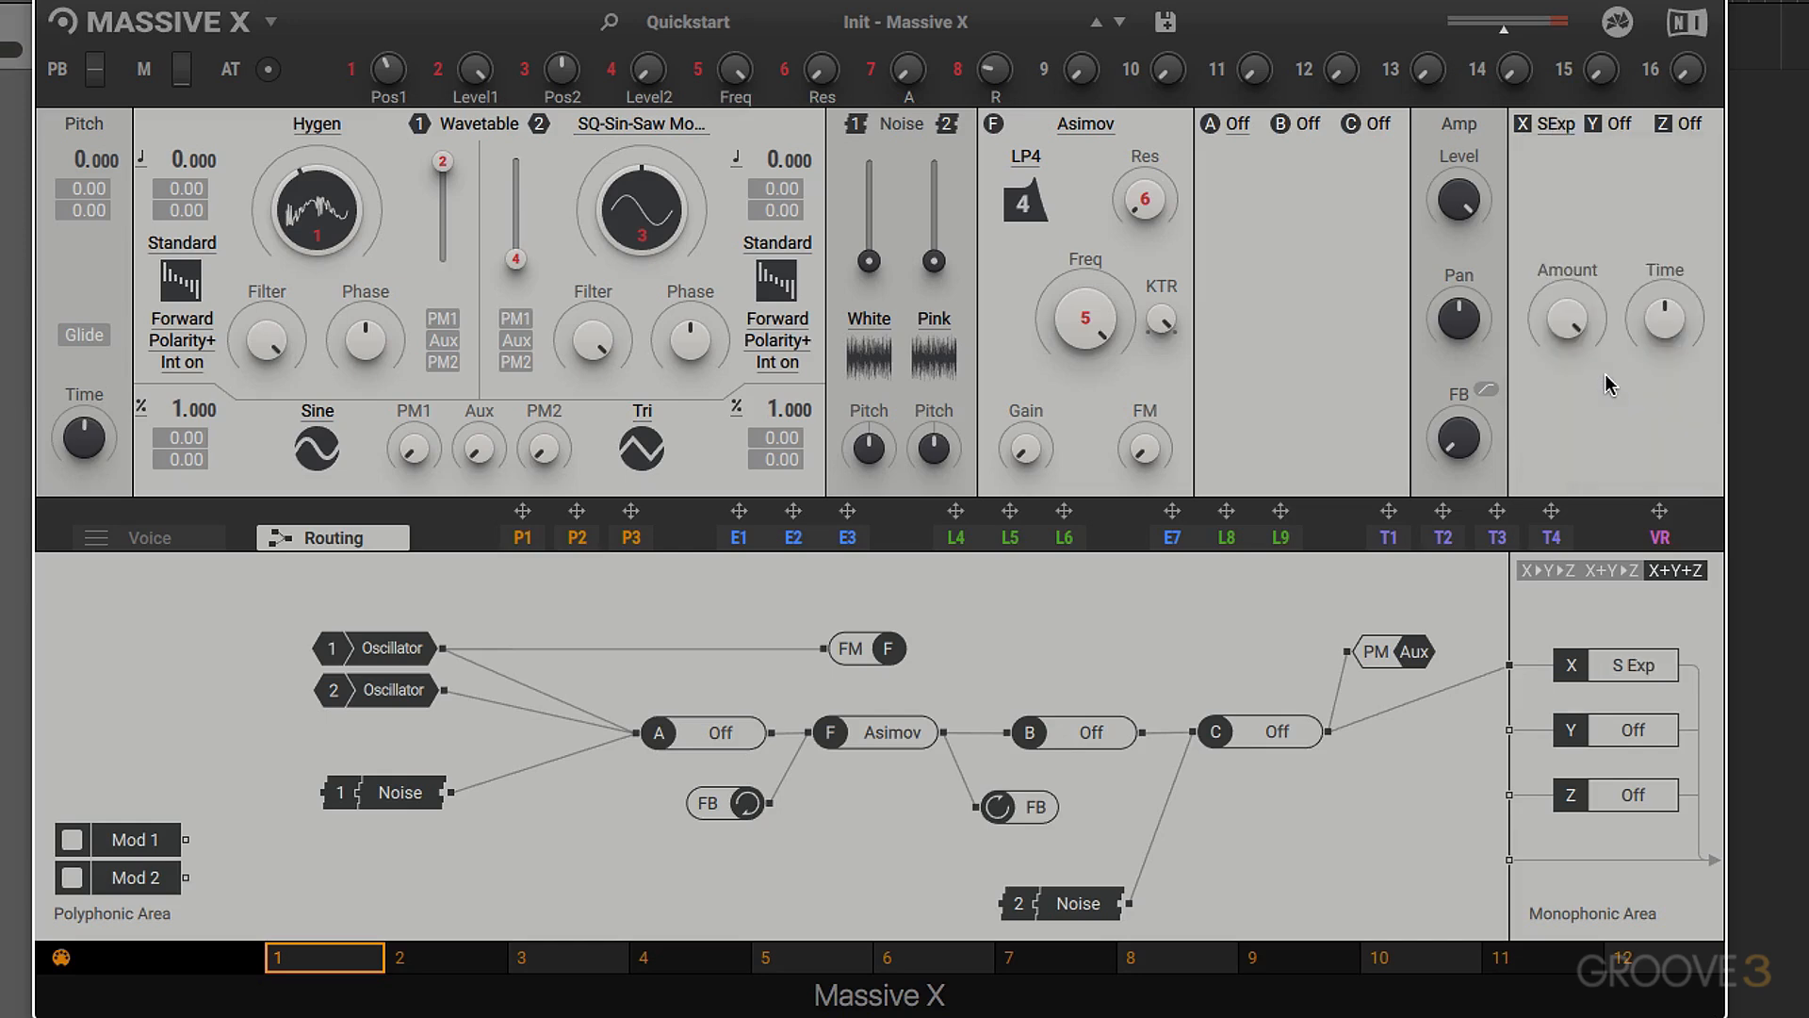
pyautogui.click(1559, 125)
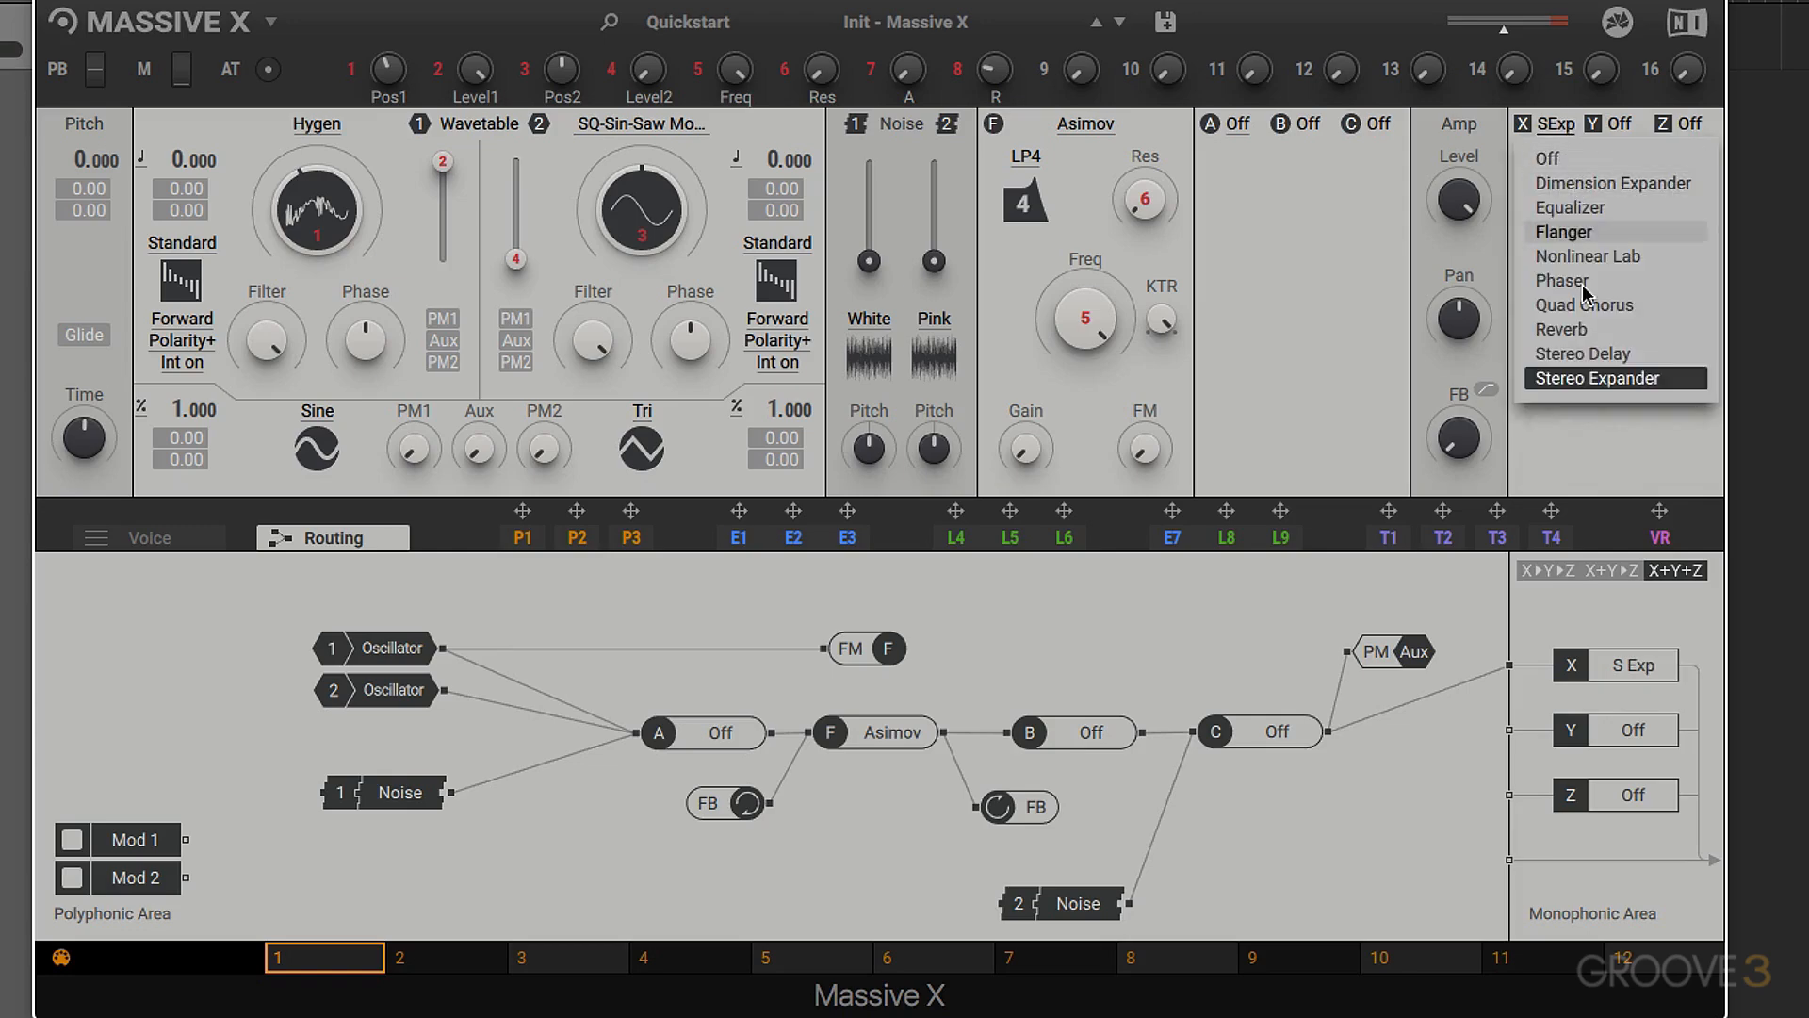
pyautogui.click(1591, 430)
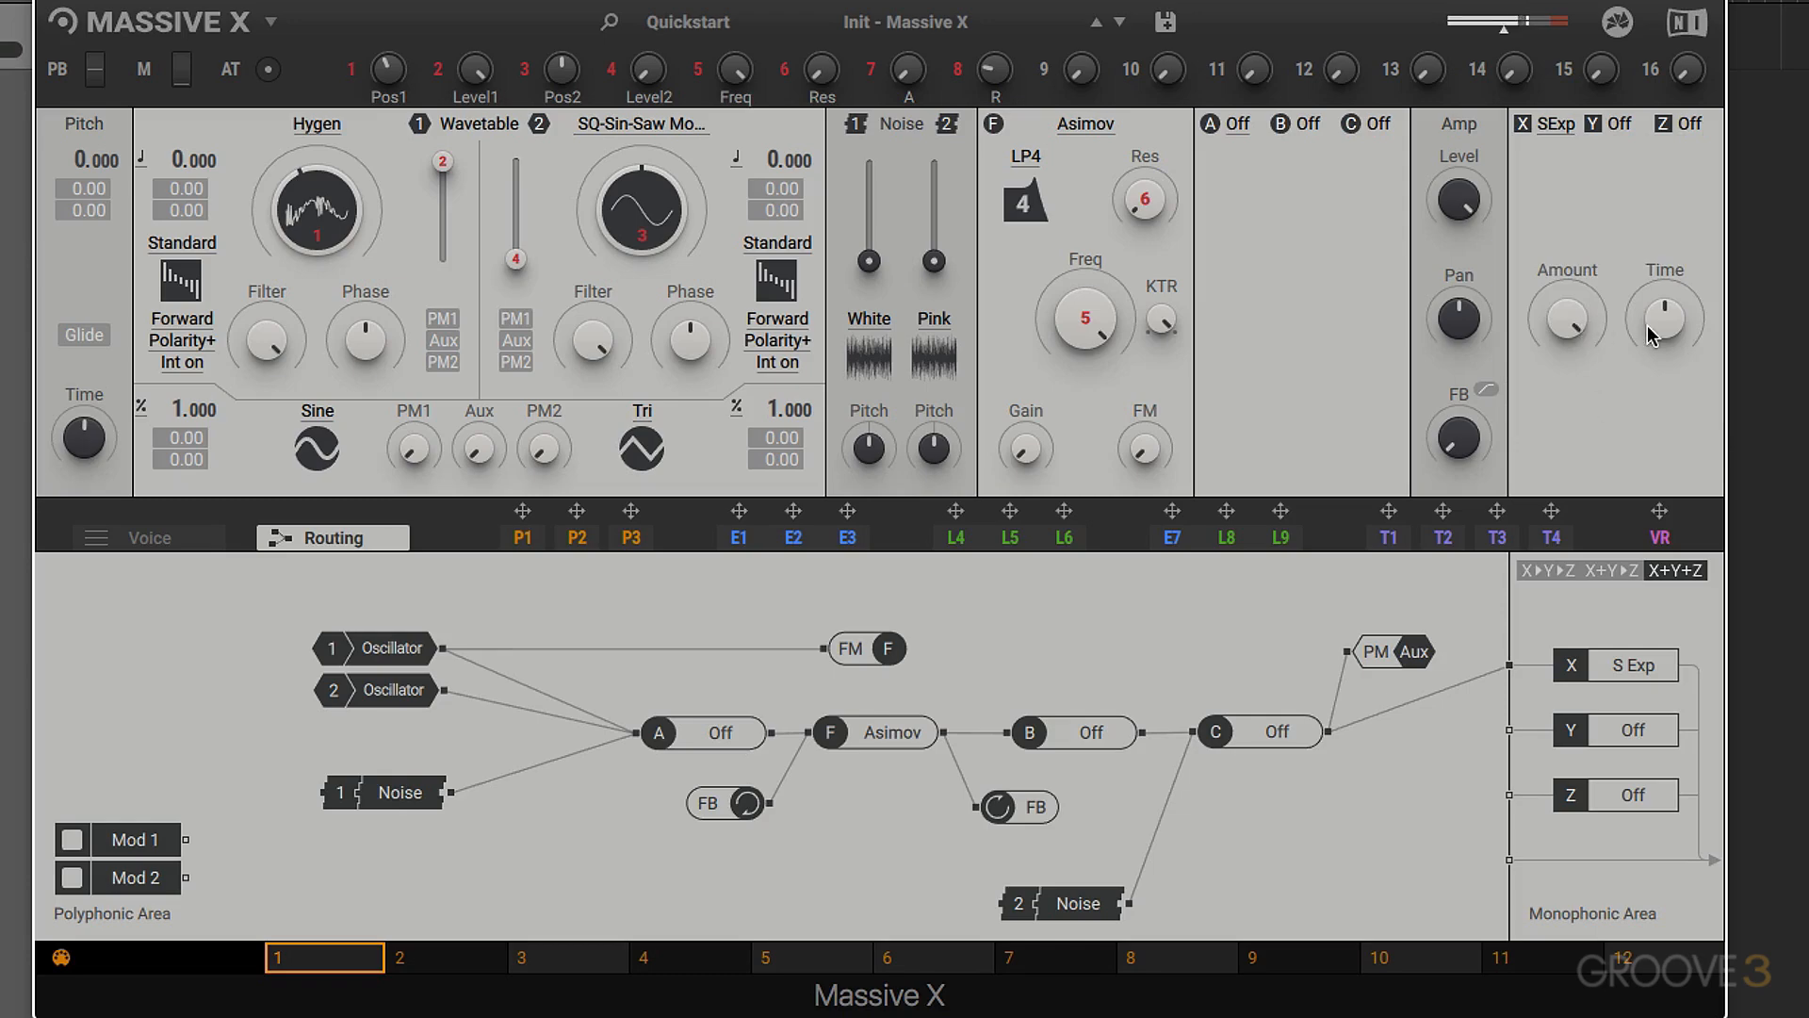
pyautogui.moveTo(1665, 323); pyautogui.dragTo(1568, 269)
pyautogui.moveTo(1665, 320)
pyautogui.mouseDown()
pyautogui.moveTo(1665, 301)
pyautogui.moveTo(1665, 322)
pyautogui.mouseUp()
# - Switch the monophonic effects routing from serial X-Y-Z to X+Y into Z, and back to parallel X+Y+Z
pyautogui.click(1550, 569)
pyautogui.click(1607, 570)
pyautogui.click(1674, 570)
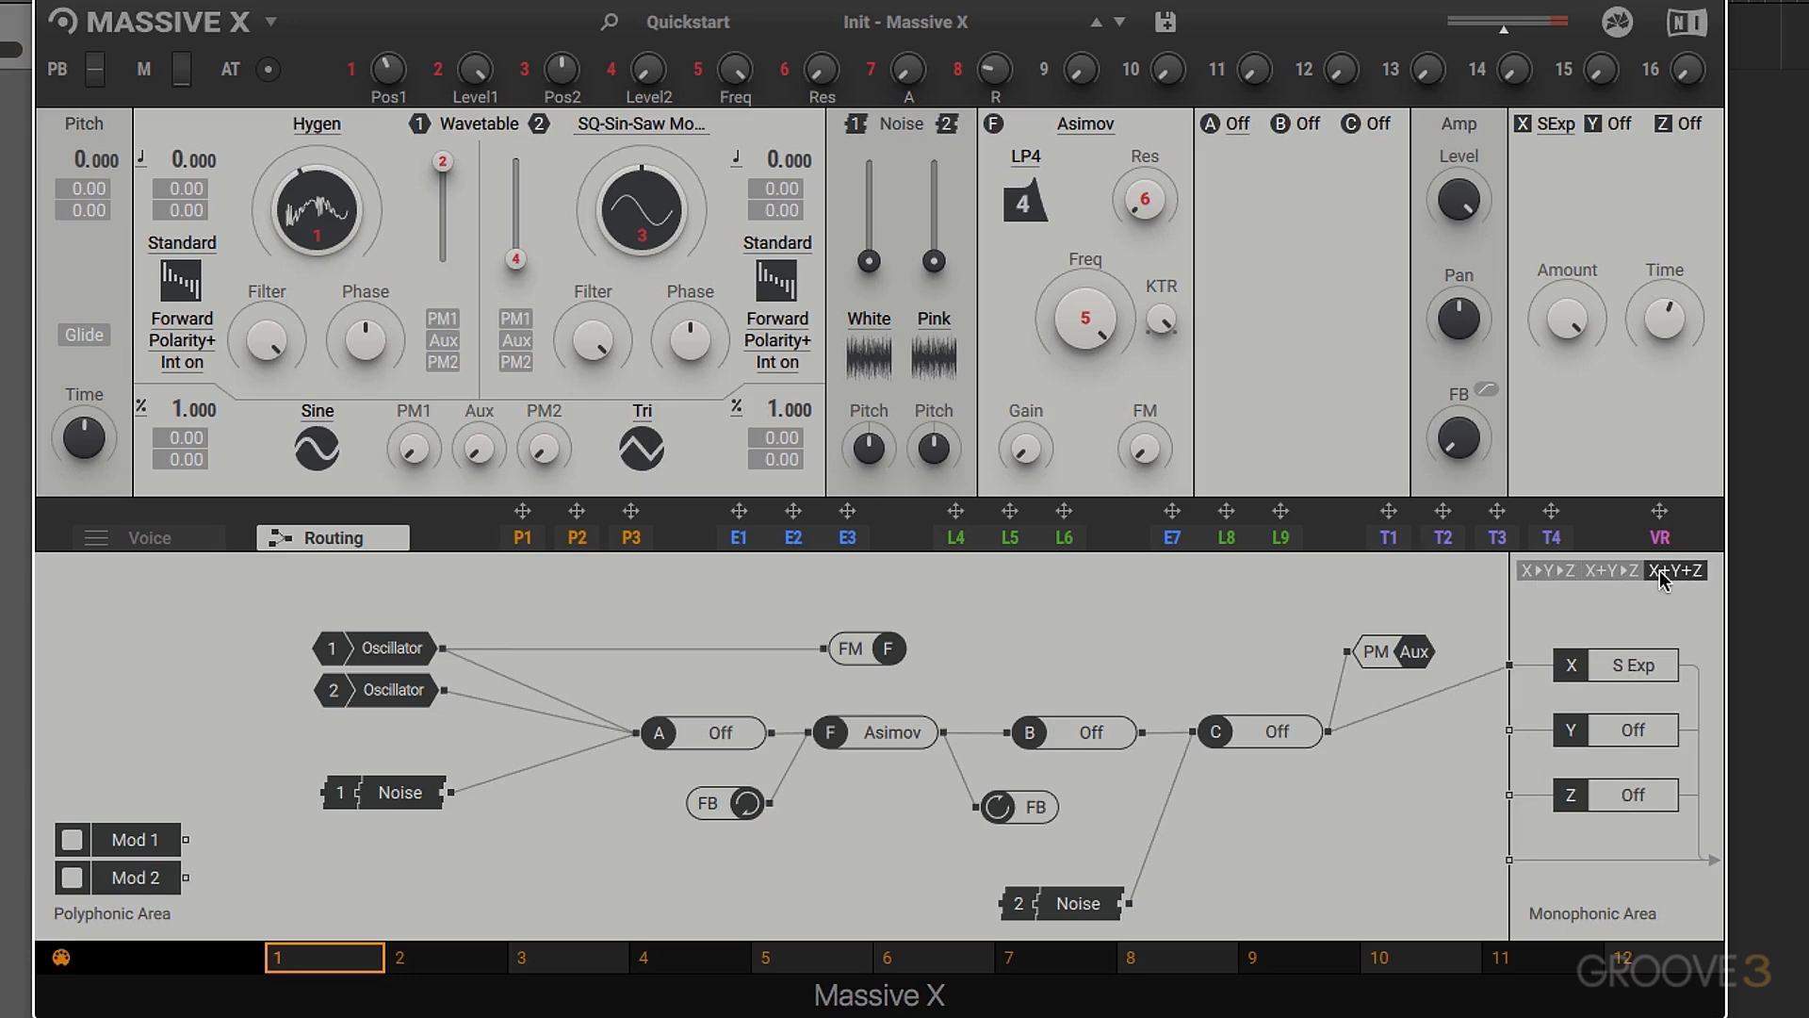